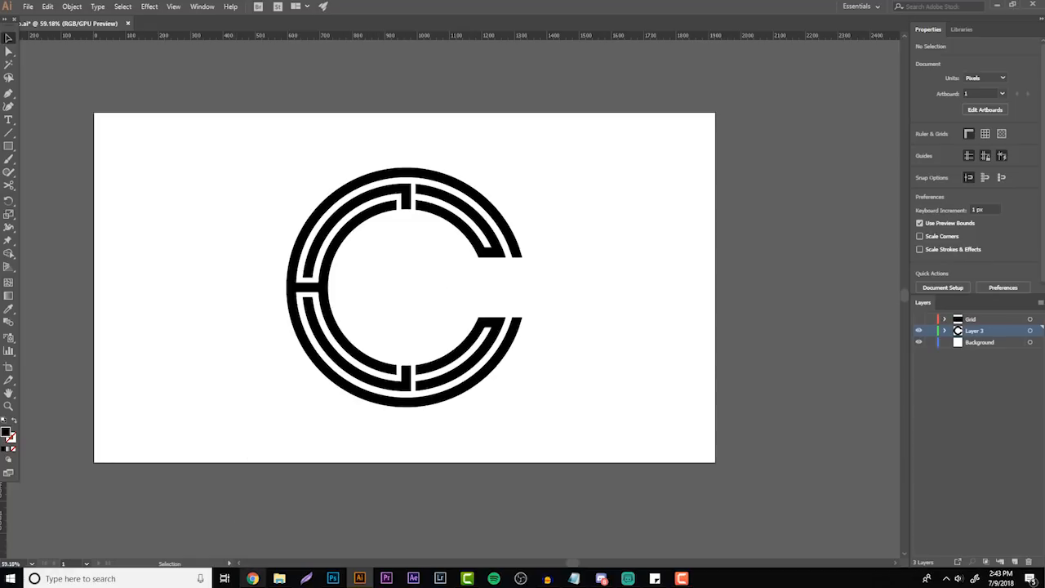
- Switch to Chrome and look through the line-style letter logos on the Logos portfolio page for examples
click(252, 578)
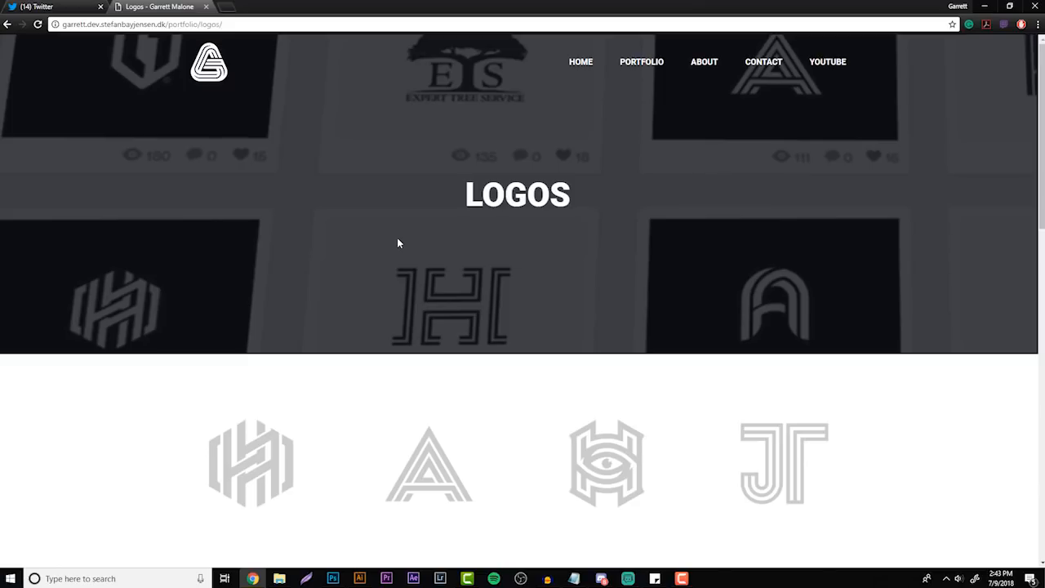
scroll(397, 243, down, 5)
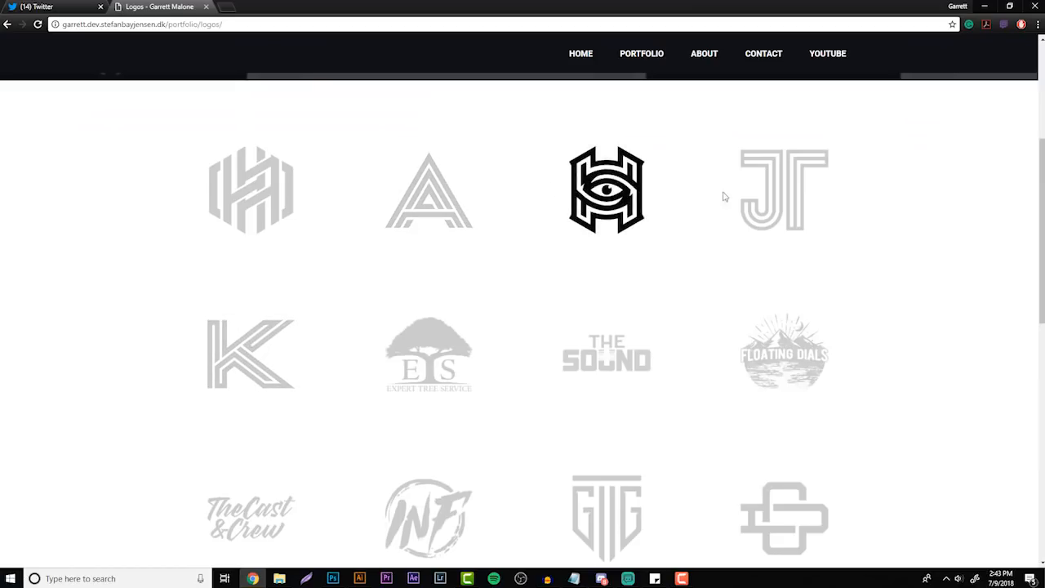
scroll(722, 196, down, 4)
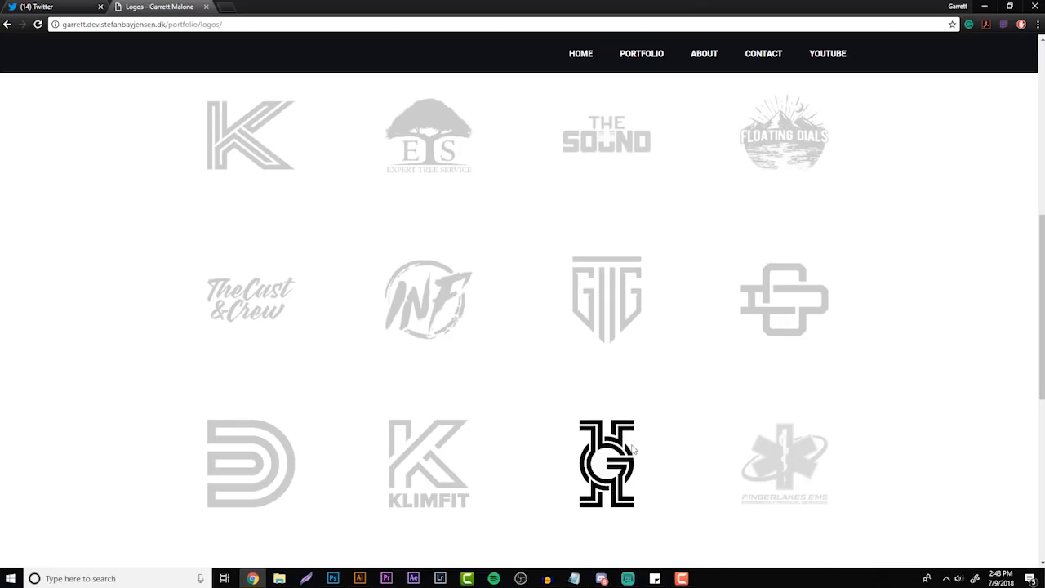
scroll(504, 411, down, 2)
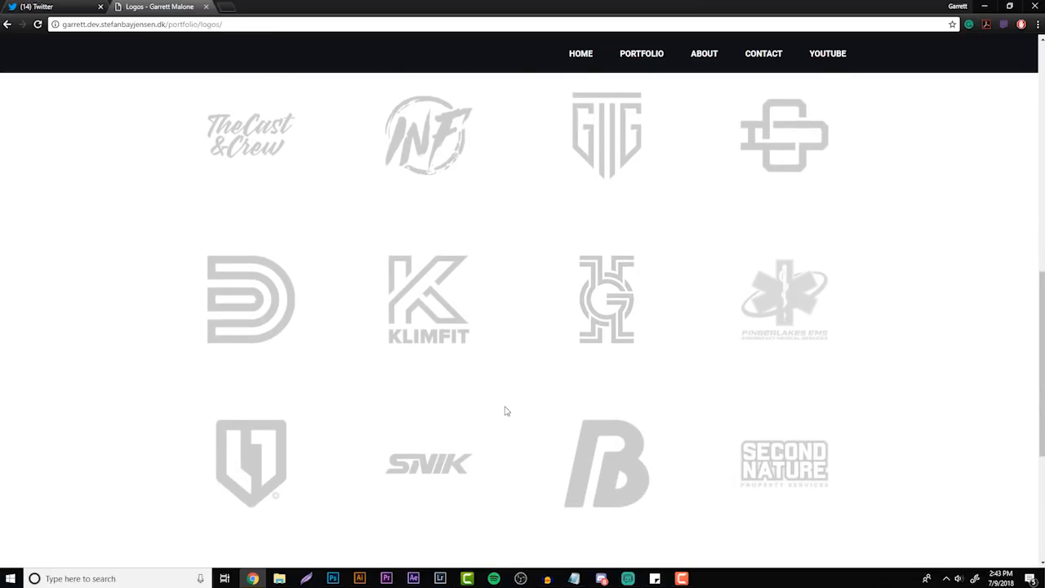
scroll(505, 411, down, 2)
scroll(433, 364, up, 8)
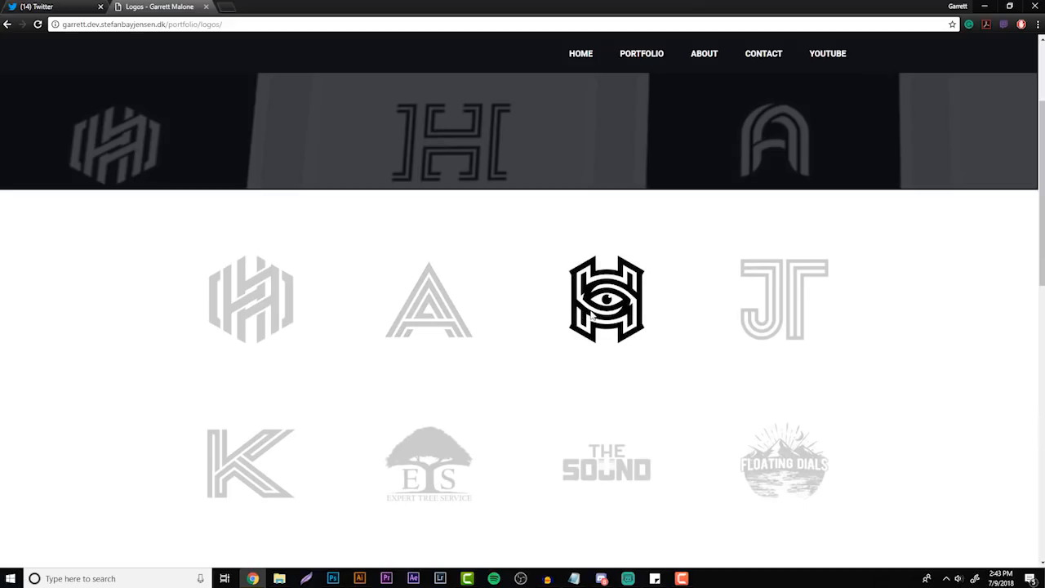
- Switch back to Illustrator, hide Layer 3 and show the Grid layer
click(359, 578)
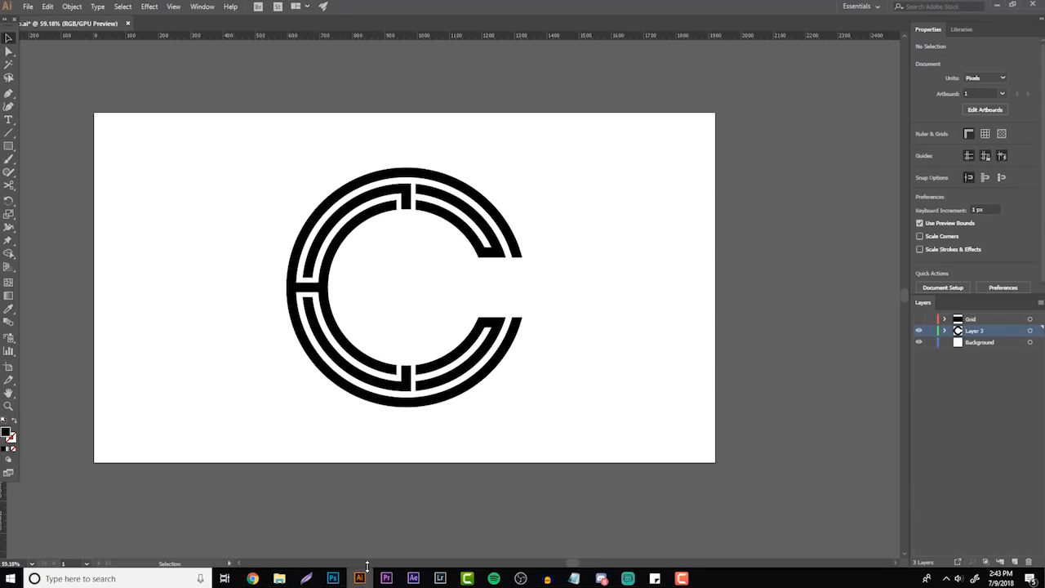
click(918, 330)
click(918, 318)
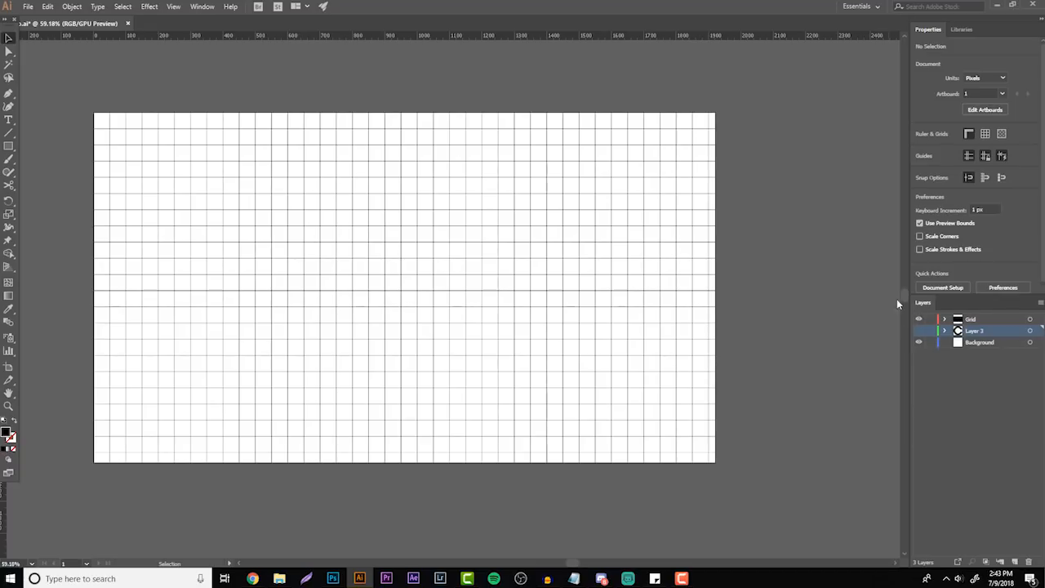
- Switch to Discord, view the downloads channel of the design server and return to Illustrator
mouse_move(610, 585)
click(602, 578)
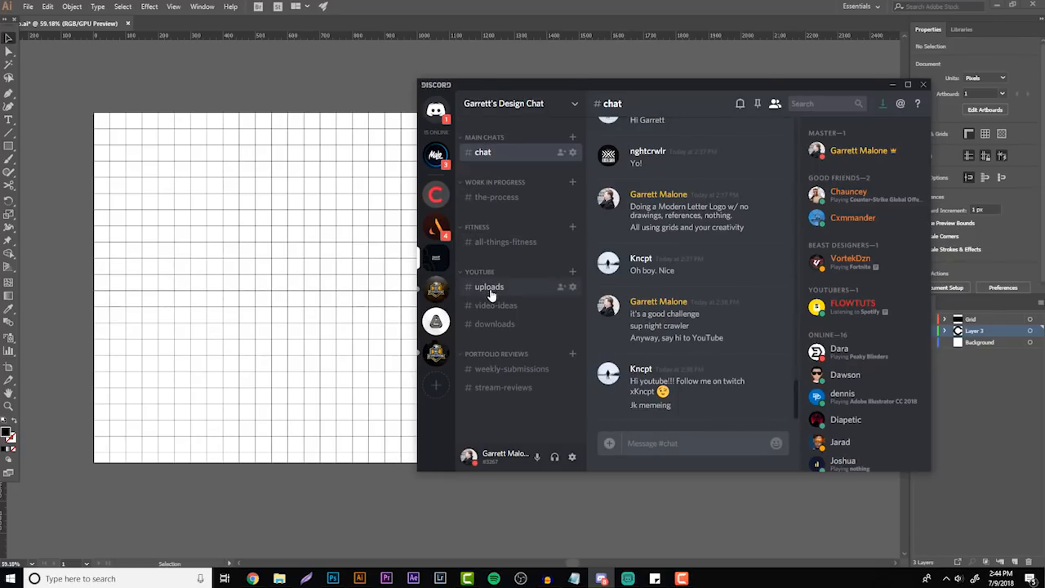
click(494, 324)
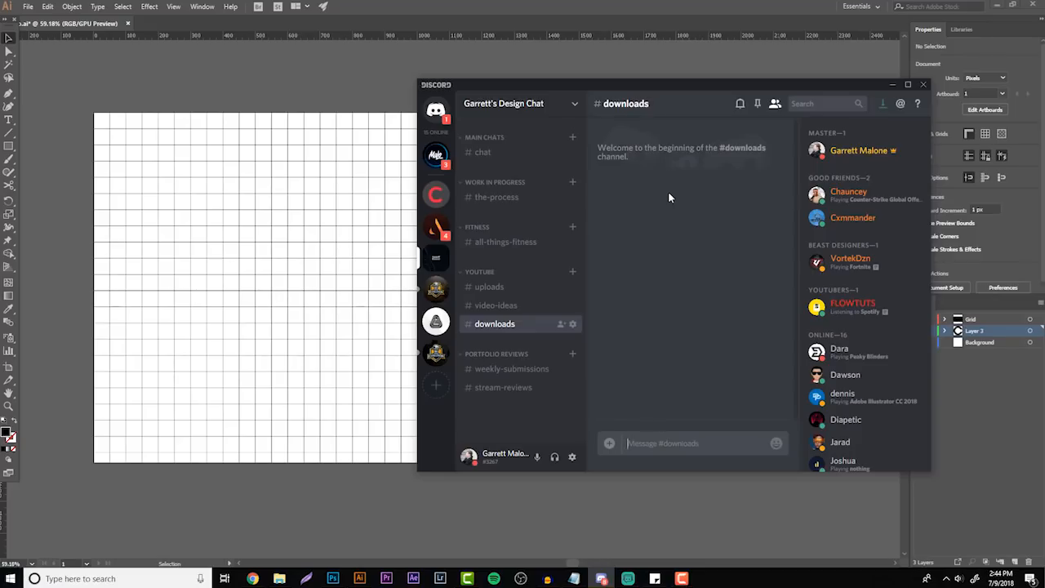
click(353, 85)
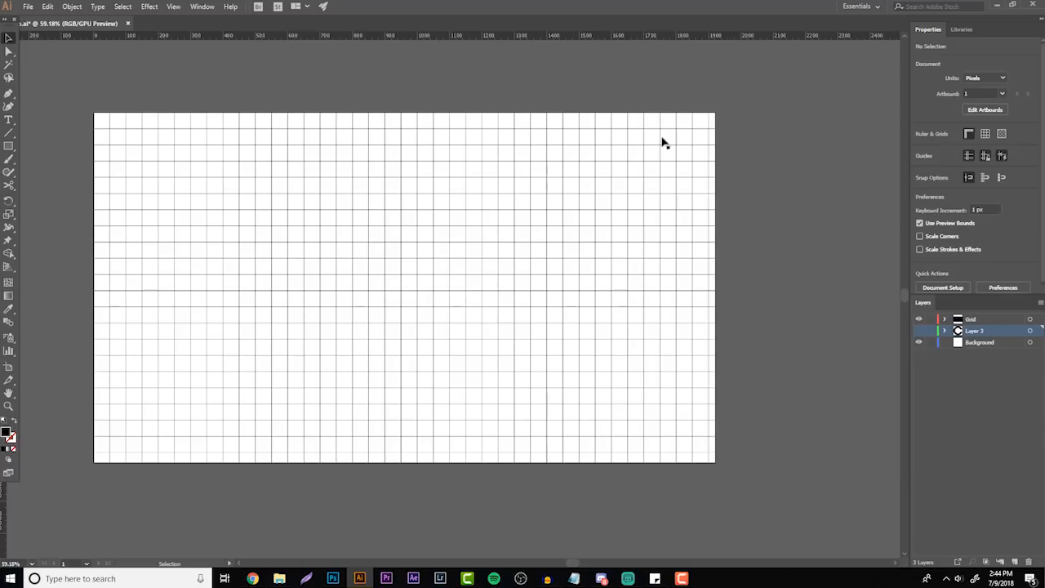
- Hide and lock the Grid layer and delete Layer 3 together with its artwork
click(918, 318)
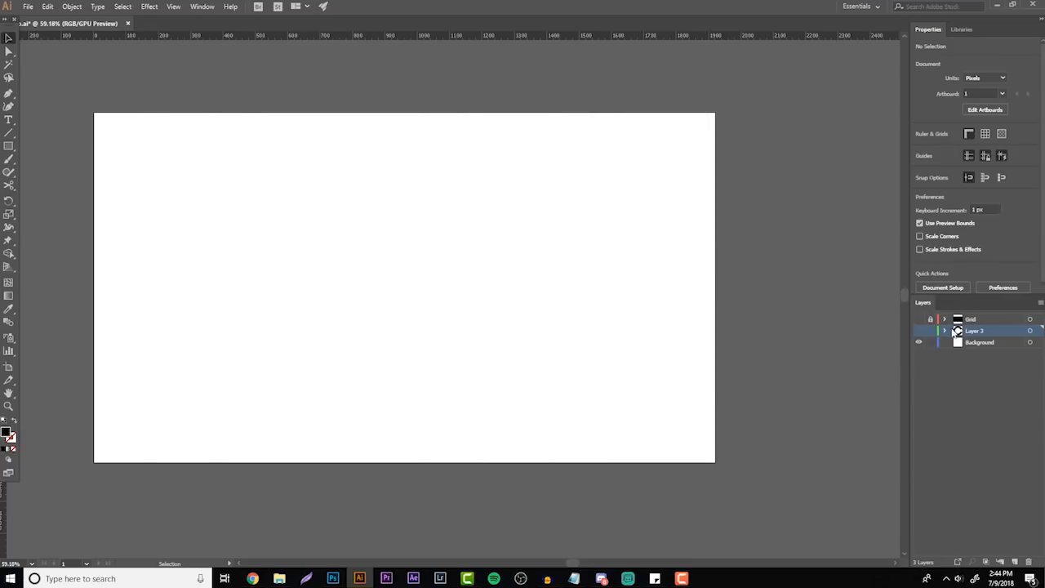
click(1027, 561)
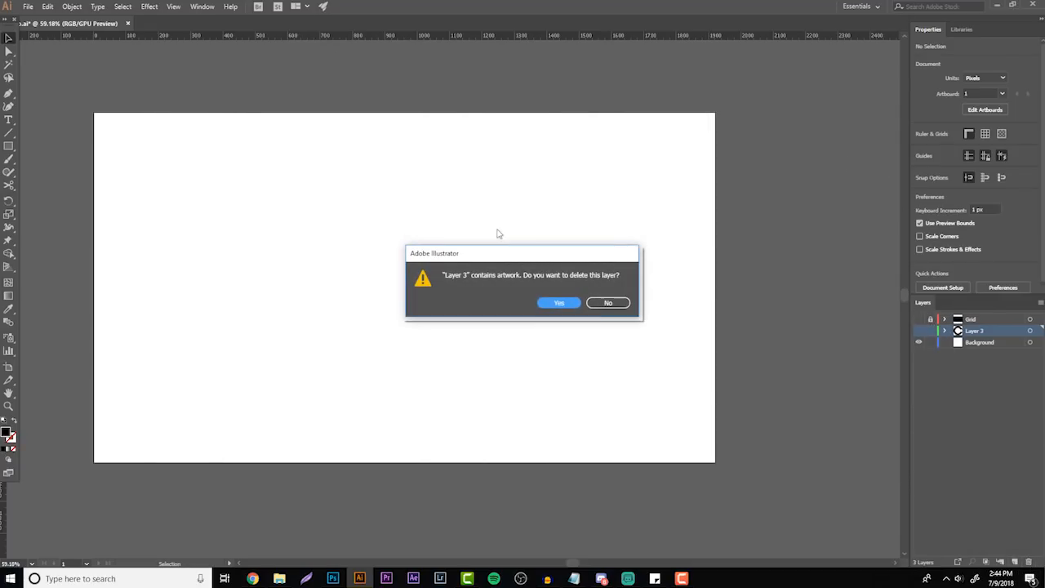
click(553, 303)
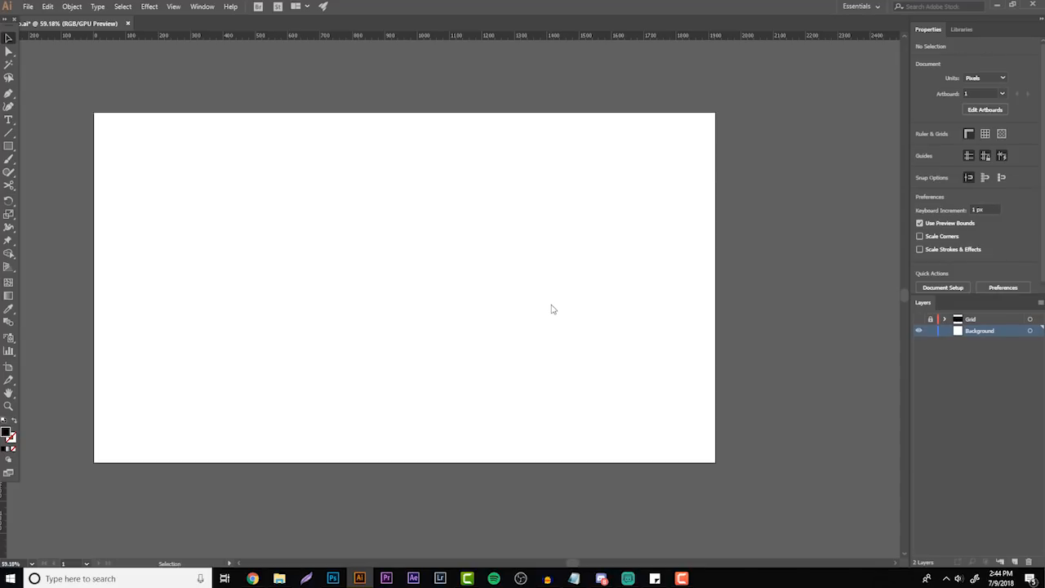
- Add the text "Tip 1. Understanding Letters" on the artboard and scale it up to about 120 pt
key(t)
click(313, 266)
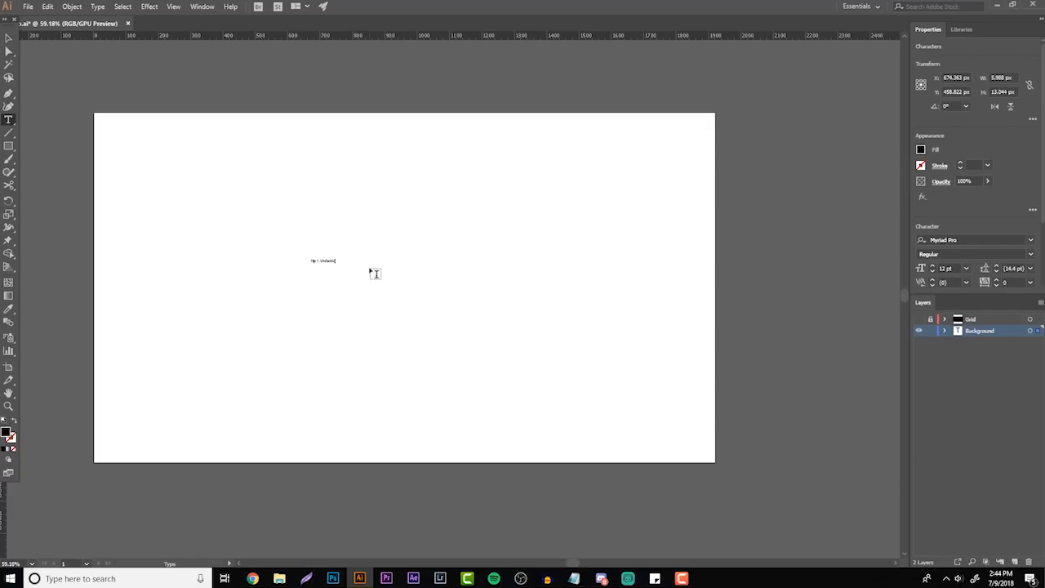
text(Tip 1. Understanding Letters)
click(9, 39)
drag(358, 263, 544, 326)
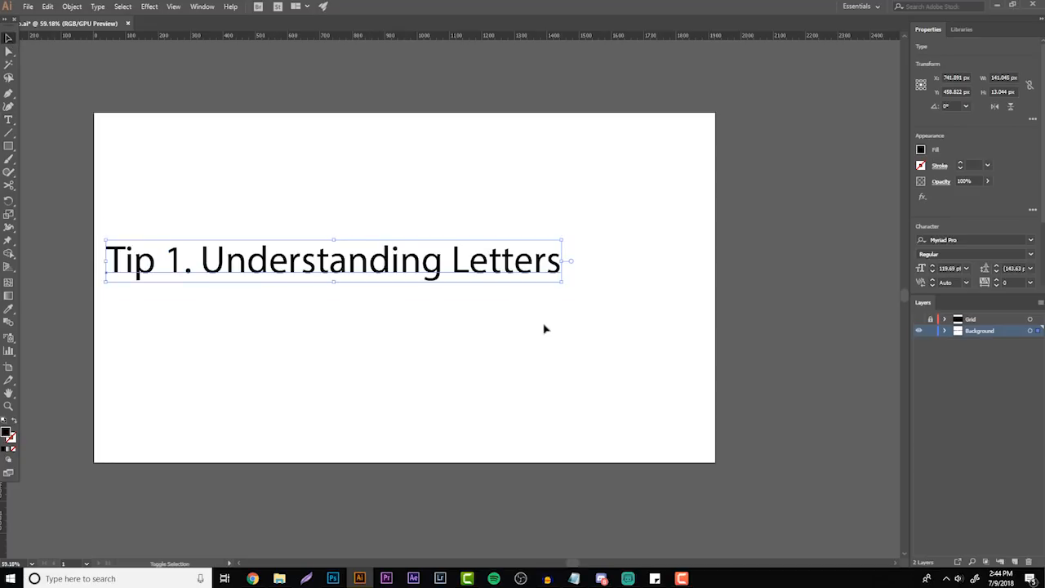
- Set the whole heading in the Proxima Nova font with the Black style
double_click(433, 261)
triple_click(433, 261)
click(960, 240)
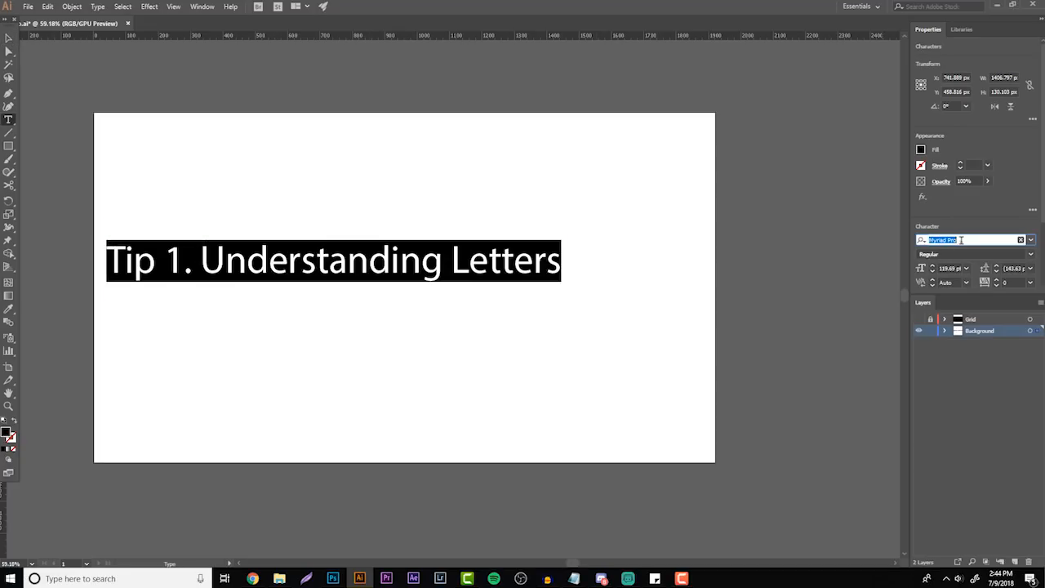
text(prox black)
key(Down)
key(Return)
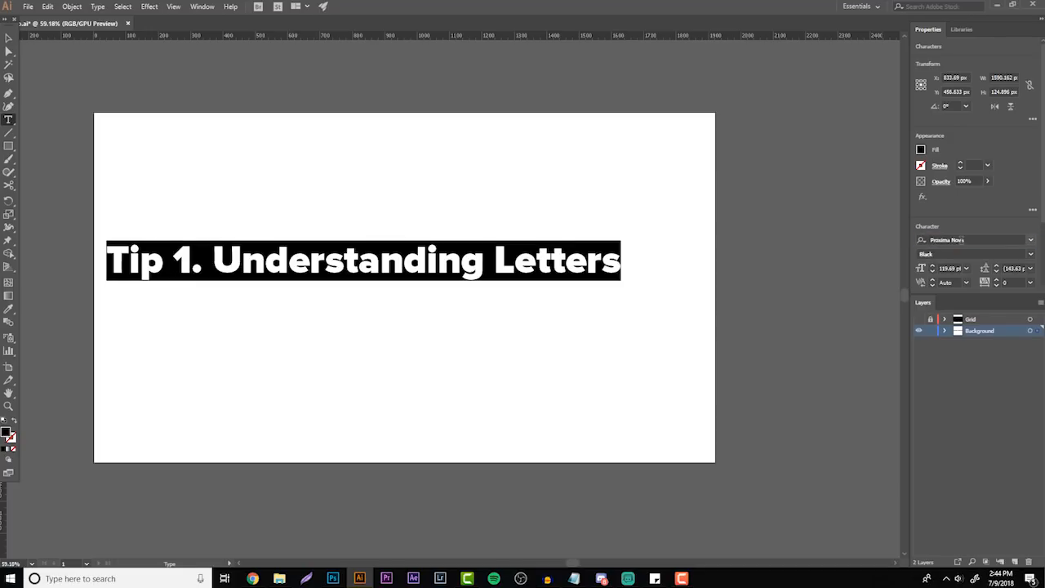
- Move the heading up to the artboard's upper-left area and deselect it
click(8, 38)
drag(190, 268, 199, 174)
click(385, 228)
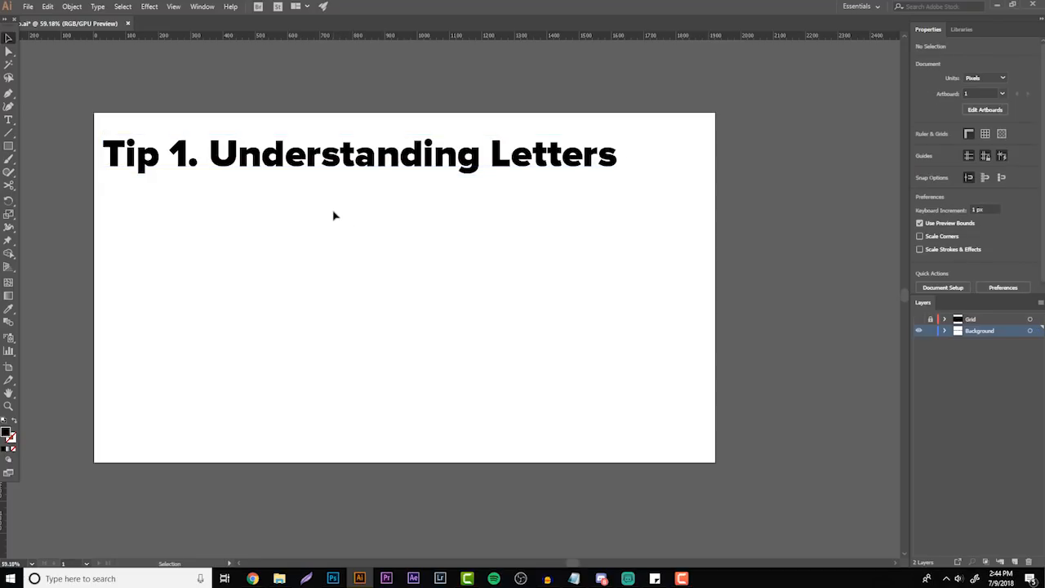
- Draw a black circle about 471 px across below the heading and add a smaller concentric copy inside it
drag(9, 145, 57, 171)
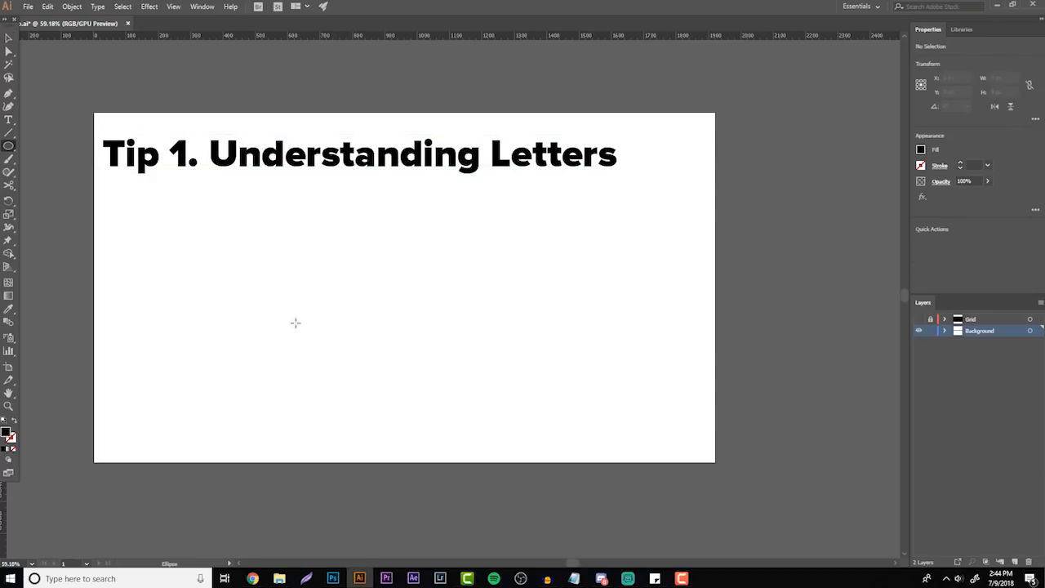
drag(304, 259, 441, 396)
key(ctrl+c)
key(ctrl+f)
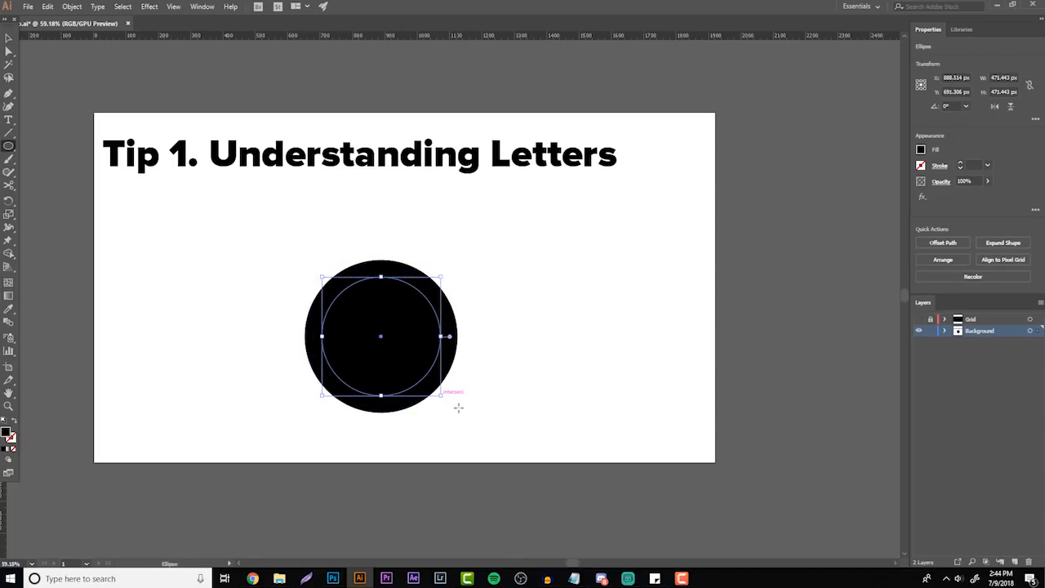
- Cut the inner circle out of the outer one with Shape Builder to form a ring
key(v)
drag(483, 425, 210, 240)
click(8, 254)
alt+click(356, 336)
key(v)
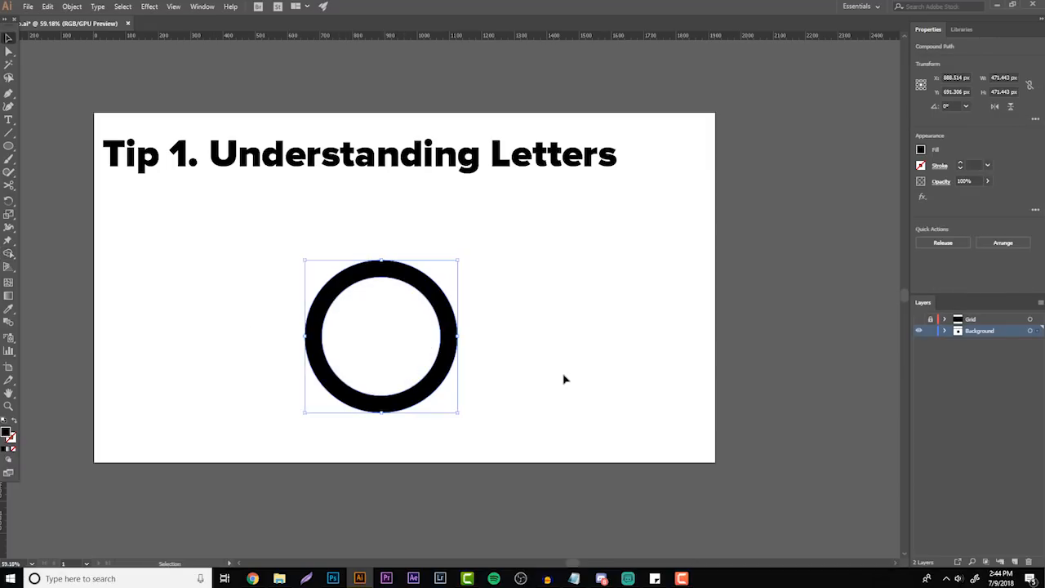
- Place a smaller ring at the artboard's left side and a second ring about 526 px across near the centre
drag(457, 376, 500, 405)
click(251, 326)
click(215, 300)
click(538, 422)
- Draw a horizontal bar about 727 × 58 px from the large ring's centre outwards and stack a copy directly above it
drag(9, 146, 49, 143)
drag(395, 387, 629, 406)
key(v)
drag(547, 403, 545, 306)
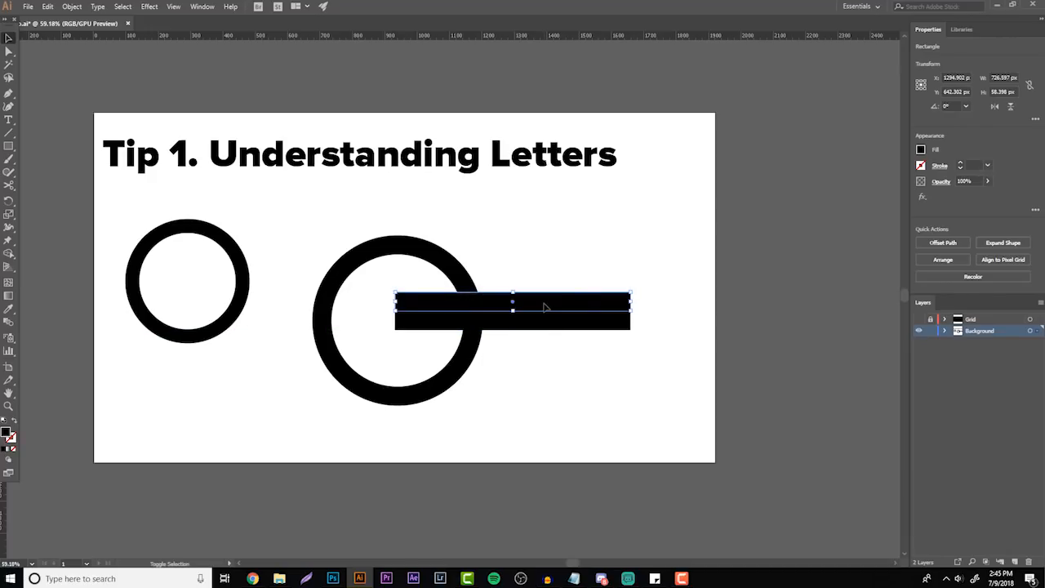
- Trim the large ring and both bars with Shape Builder into a letter G with a gap above its crossbar
drag(581, 270, 404, 343)
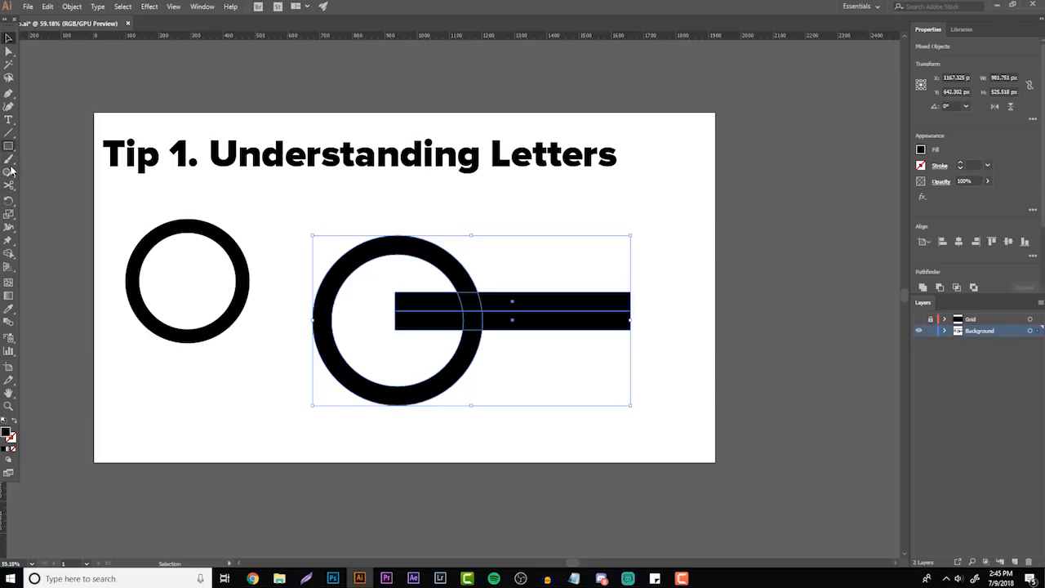
click(8, 253)
mouse_move(401, 298)
mouse_down()
mouse_move(515, 304)
mouse_move(529, 343)
mouse_up()
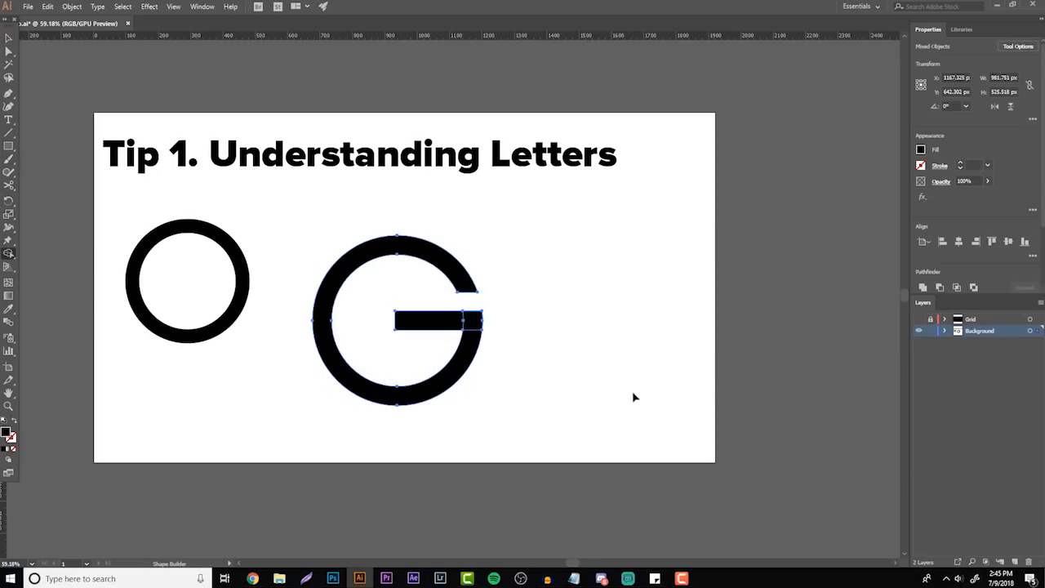
key(v)
click(631, 394)
click(449, 381)
drag(485, 407, 446, 368)
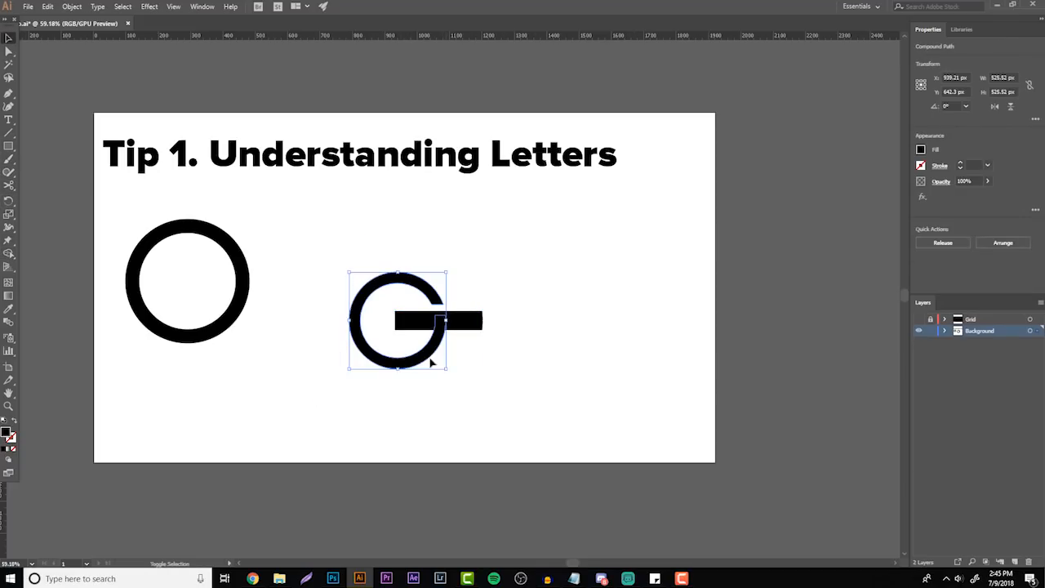
key(ctrl+z)
- Scale down the whole letter G and place it directly beside the O-shaped ring
drag(535, 433, 320, 245)
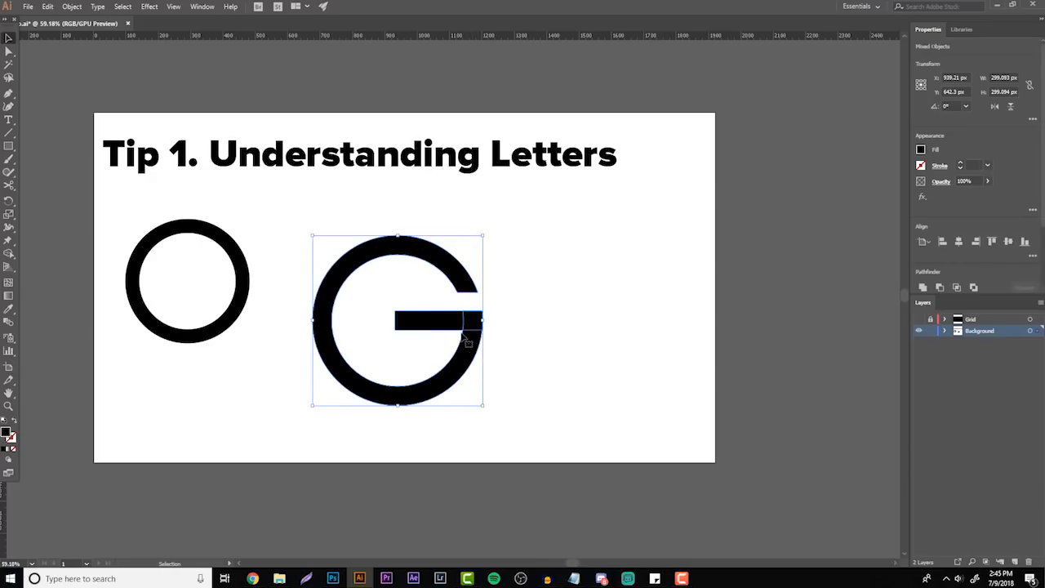
drag(484, 407, 341, 296)
click(437, 363)
click(431, 361)
click(383, 348)
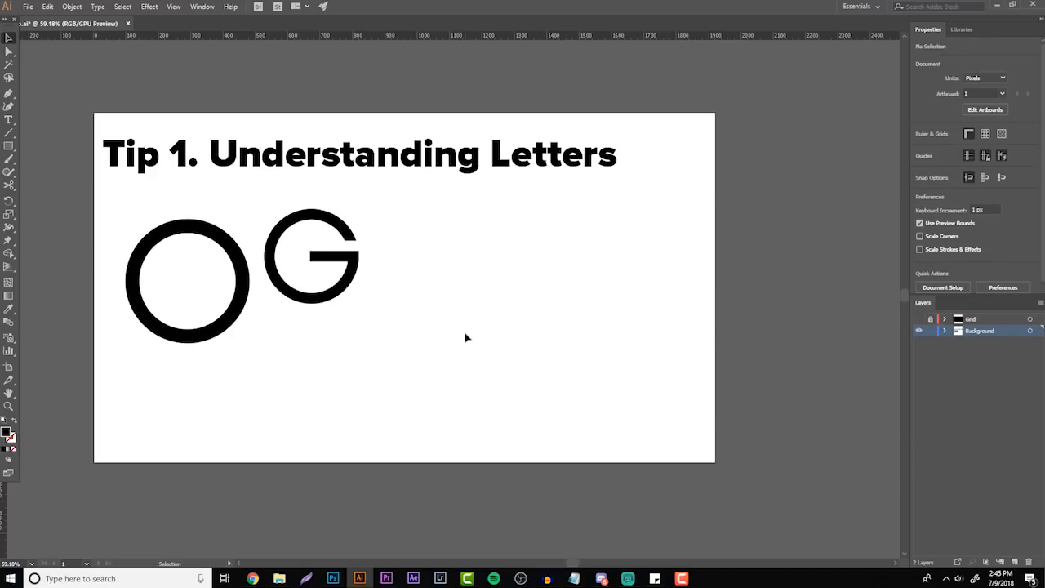
- Delete the ring and the letter G, keeping only the heading on the artboard
key(a)
drag(375, 401, 147, 227)
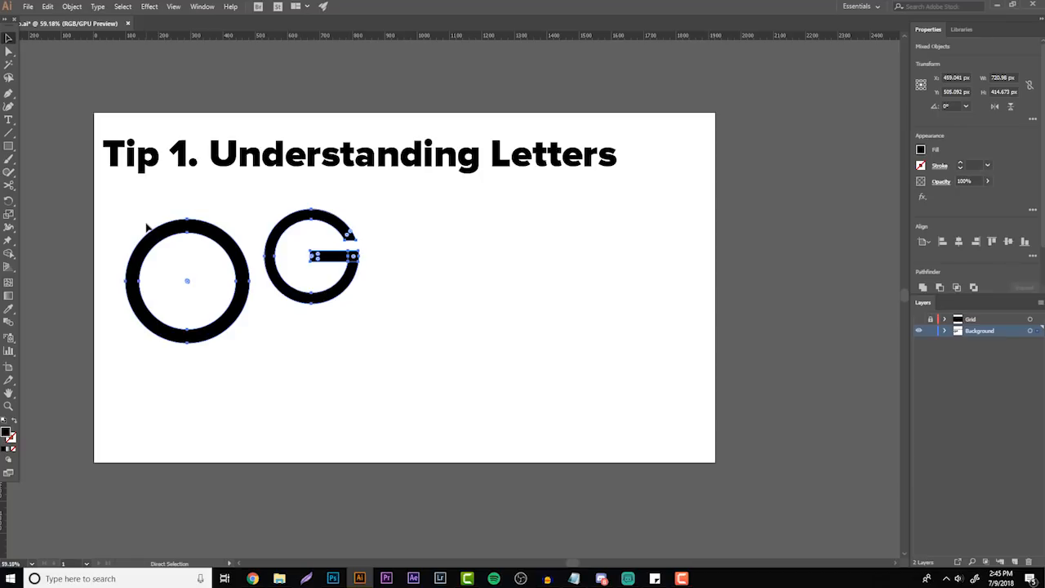
key(Delete)
key(v)
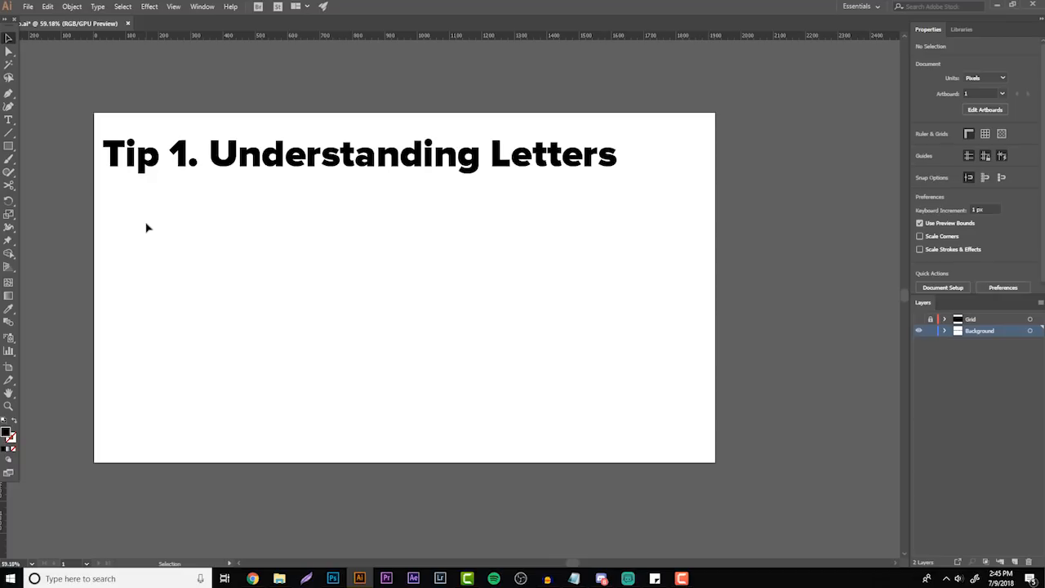
- Draw a vertical black bar about 39 px wide and 602 px high below the heading
click(8, 146)
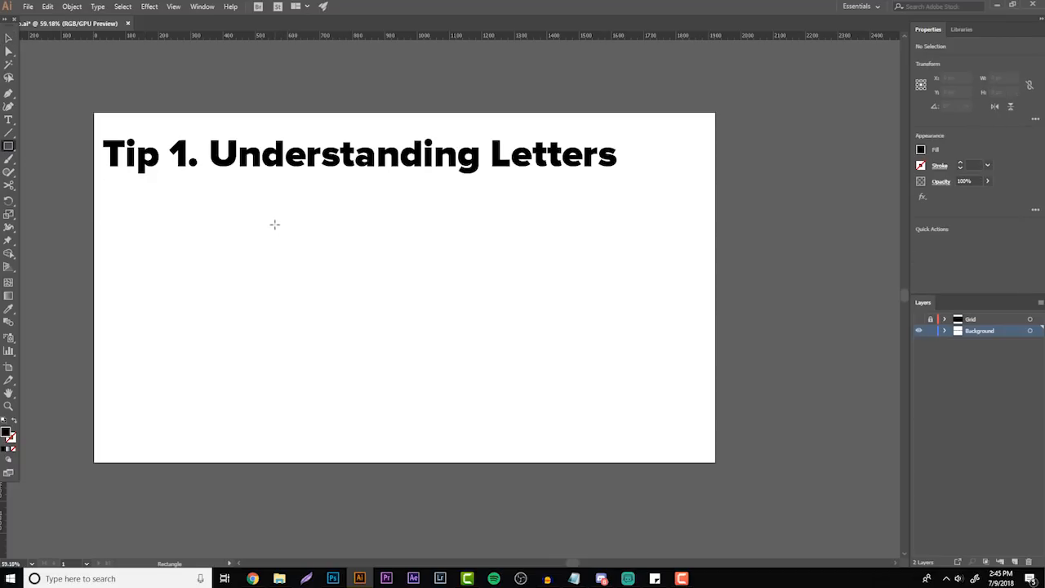
drag(275, 223, 287, 419)
click(8, 37)
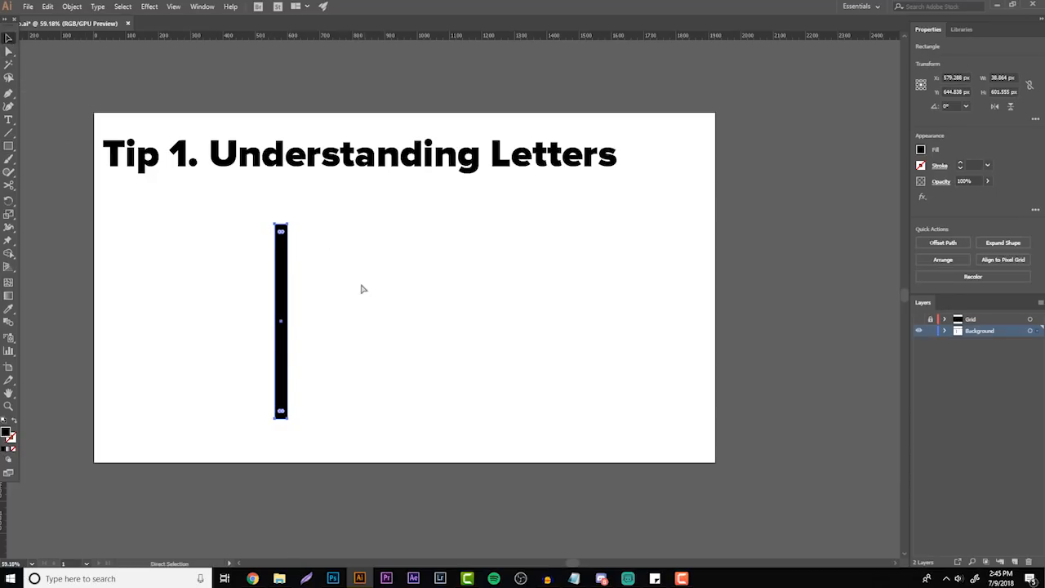
- Duplicate the vertical bar twice to the right so the three bars sit edge to edge
click(291, 357)
mouse_move(279, 371)
mouse_down()
mouse_move(296, 371)
mouse_move(292, 360)
mouse_up()
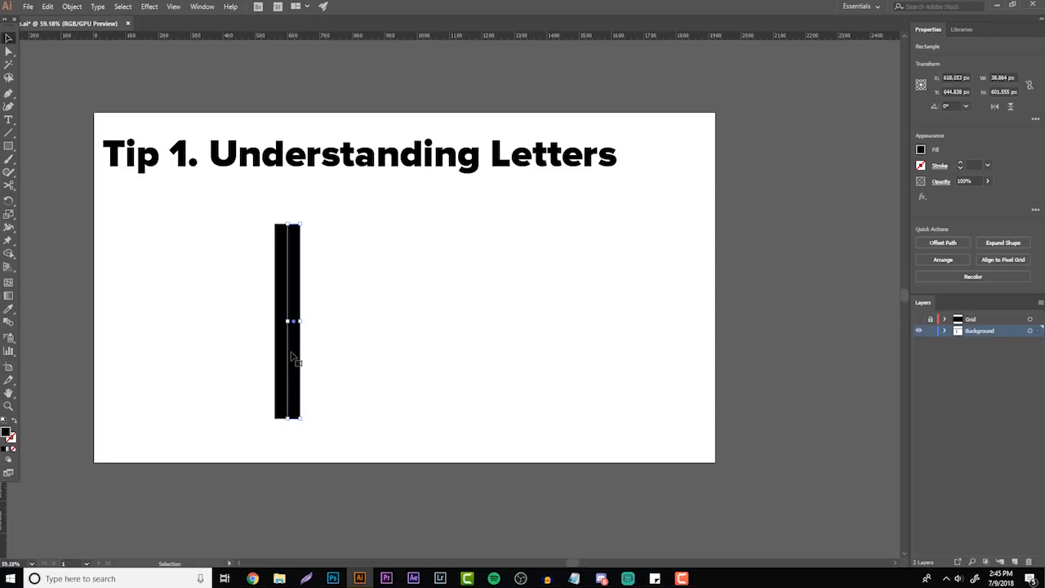
key(a)
drag(292, 359, 306, 362)
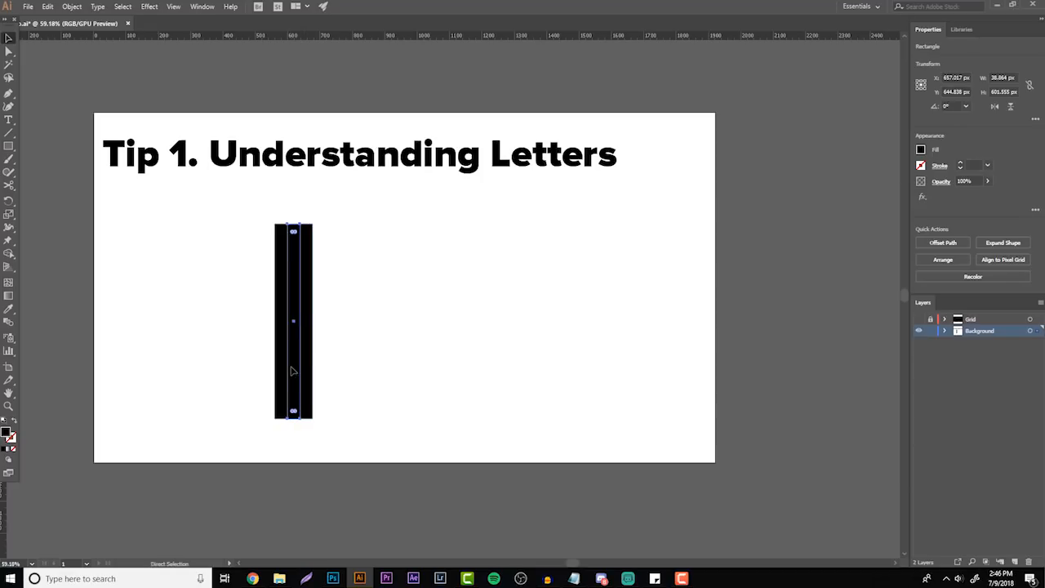
- Delete the middle bar to leave a one-bar-wide gap between the two outer bars
key(v)
click(248, 370)
click(8, 406)
click(316, 337)
- Create a copy of the two vertical bars rotated 45° clockwise across the originals and select its upper diagonal bar
key(a)
drag(382, 321, 251, 318)
key(v)
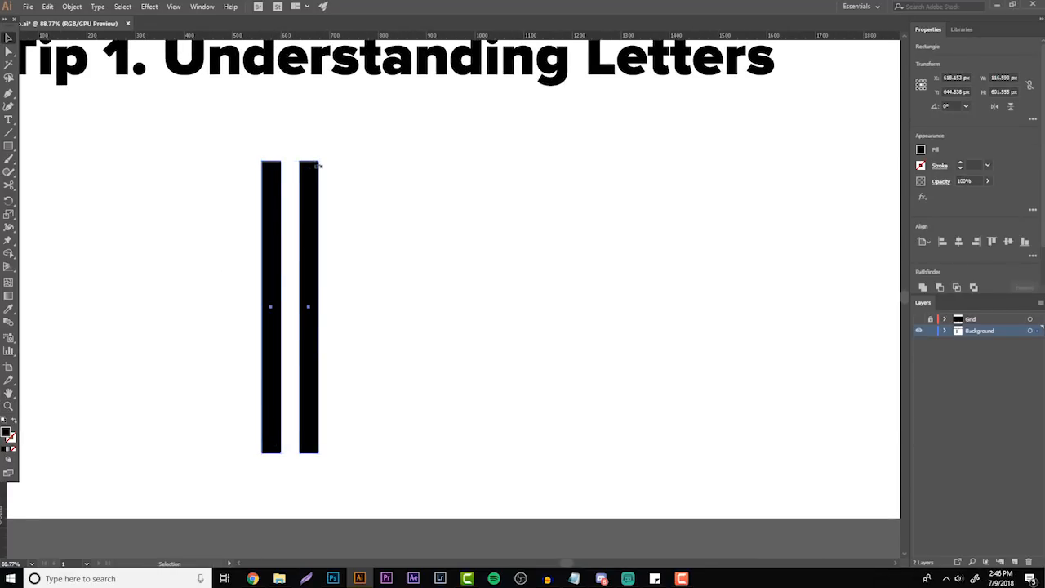
drag(318, 163, 426, 228)
shift+click(362, 262)
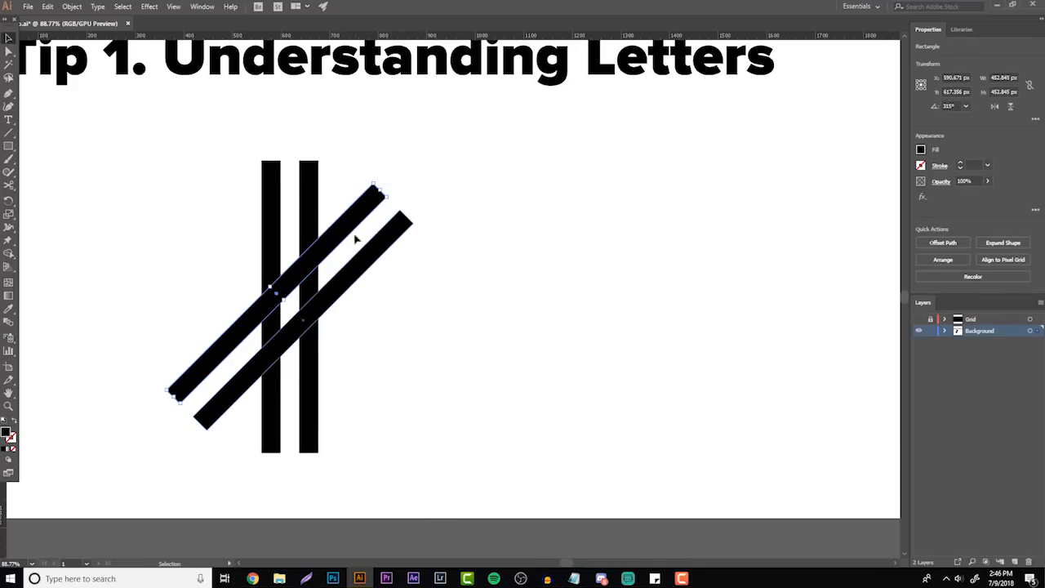
- Shift both diagonal bars up to the right across the vertical bars, lengthen them, and reselect the pair
shift+click(355, 275)
drag(355, 276, 406, 244)
drag(452, 167, 497, 121)
click(472, 258)
drag(463, 261, 397, 174)
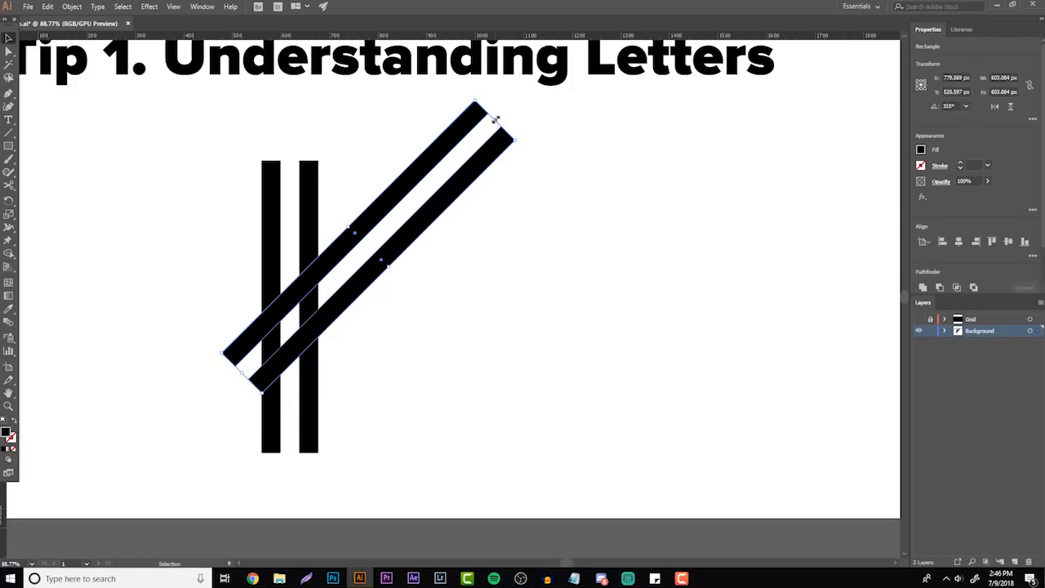
- Create a copy of the diagonal pair rotated 90° clockwise and place it as the lower leg of the letter K
drag(495, 116, 535, 347)
drag(378, 270, 510, 457)
click(426, 455)
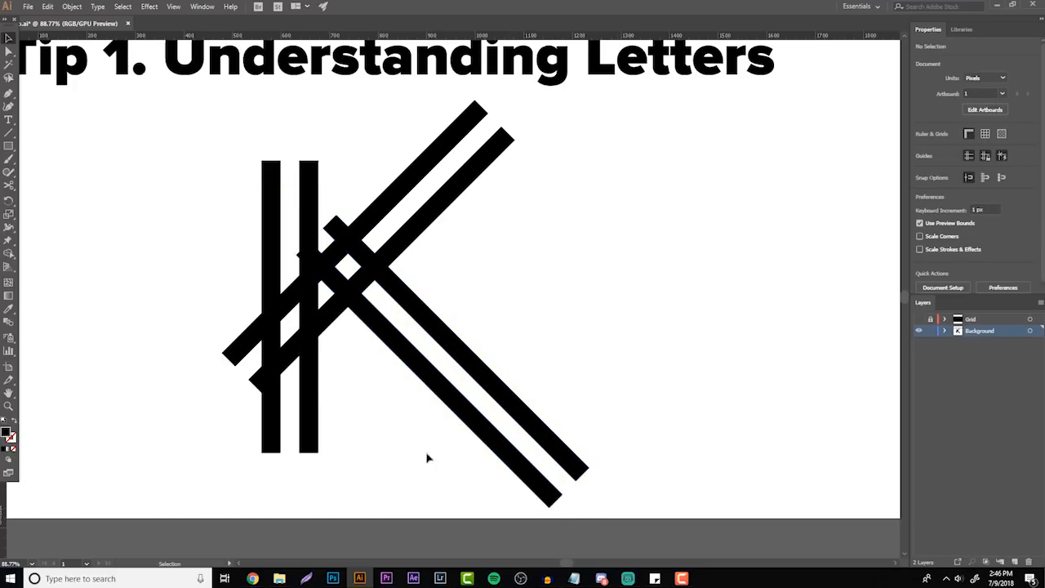
- Trim the overlapping bar segments with Shape Builder so a continuous white channel runs through the K and nothing protrudes beyond its outer stem
key(ctrl+a)
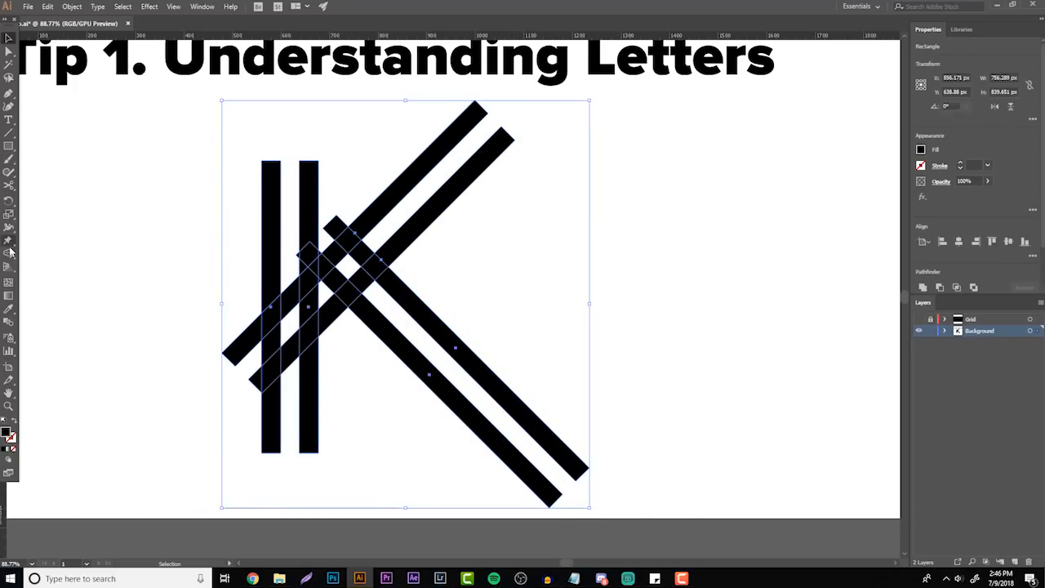
key(shift+m)
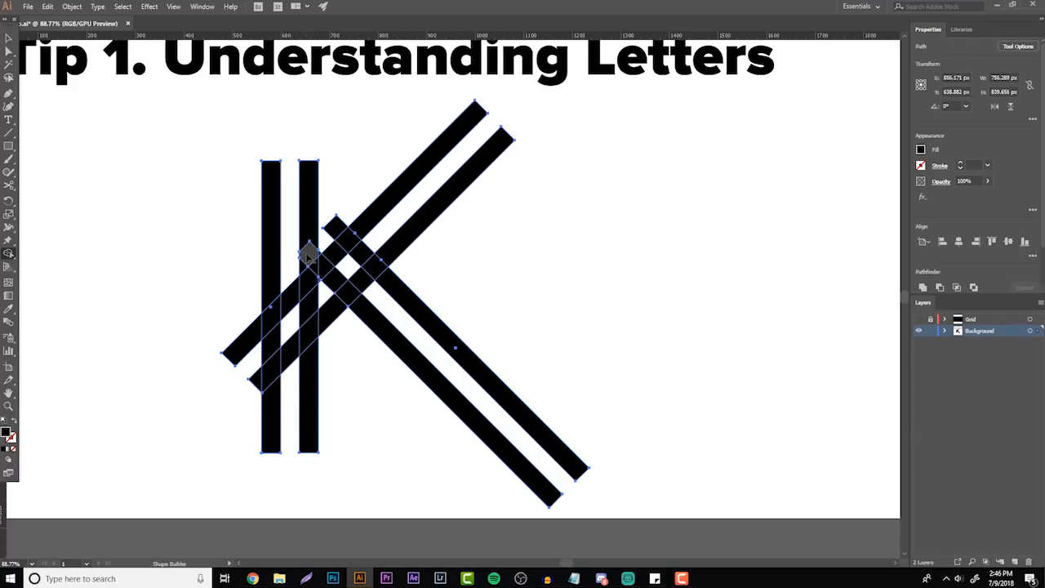
alt+click(297, 255)
alt+click(326, 243)
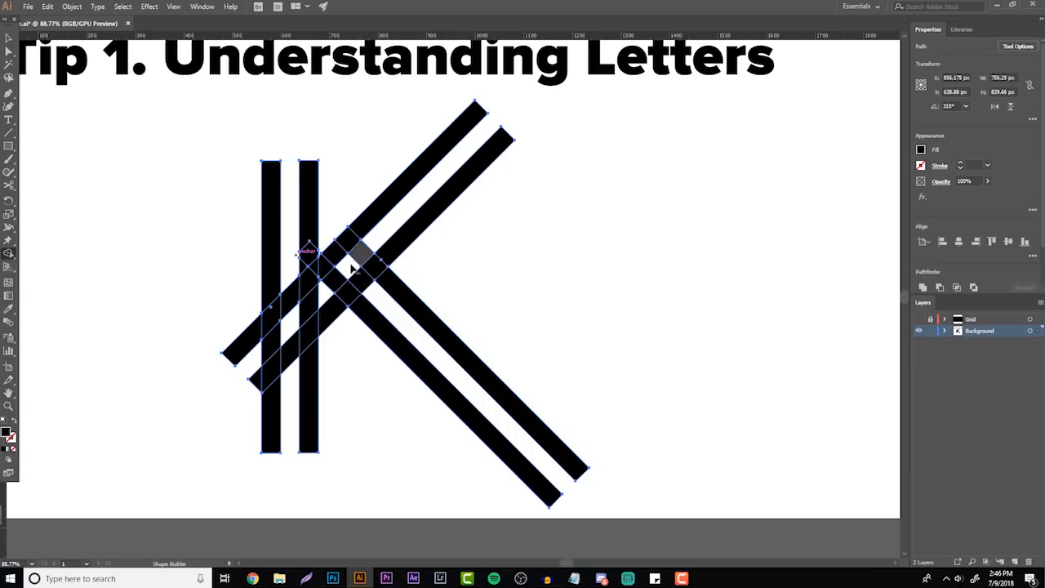
drag(362, 251, 312, 311)
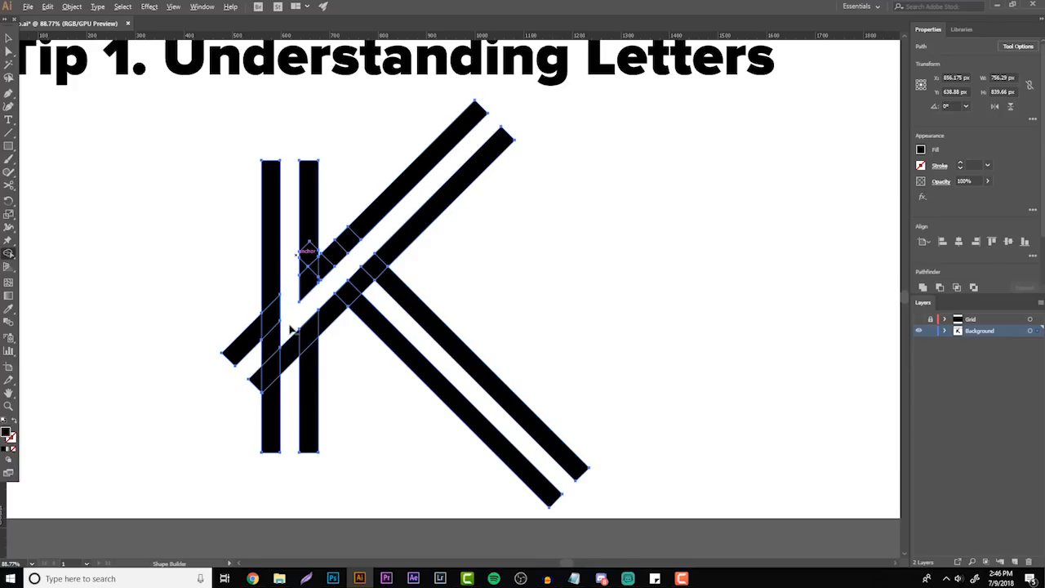
alt+click(290, 350)
alt+click(360, 280)
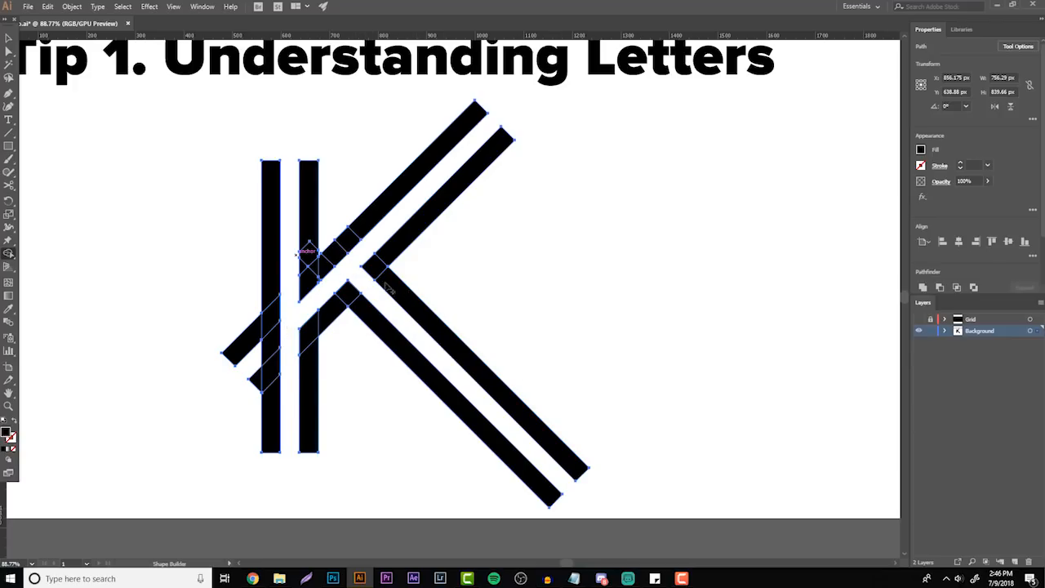
mouse_move(230, 291)
mouse_down()
mouse_move(234, 327)
mouse_move(254, 388)
mouse_up()
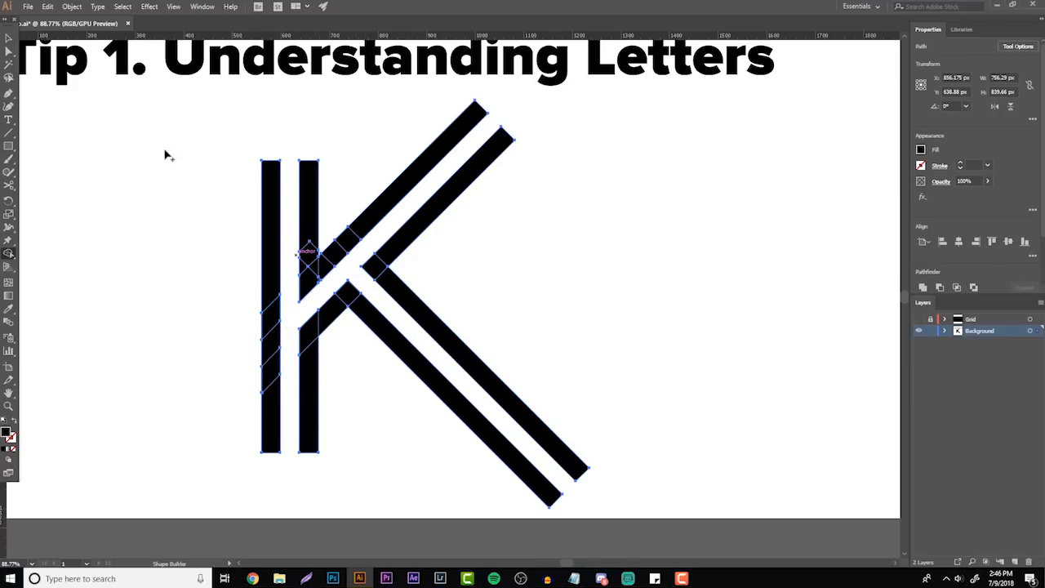
- Draw two horizontal rectangles covering the diagonal ends that extend above and below the K's vertical bars
click(8, 38)
click(64, 151)
click(7, 147)
drag(225, 114, 599, 159)
scroll(622, 471, down, 1)
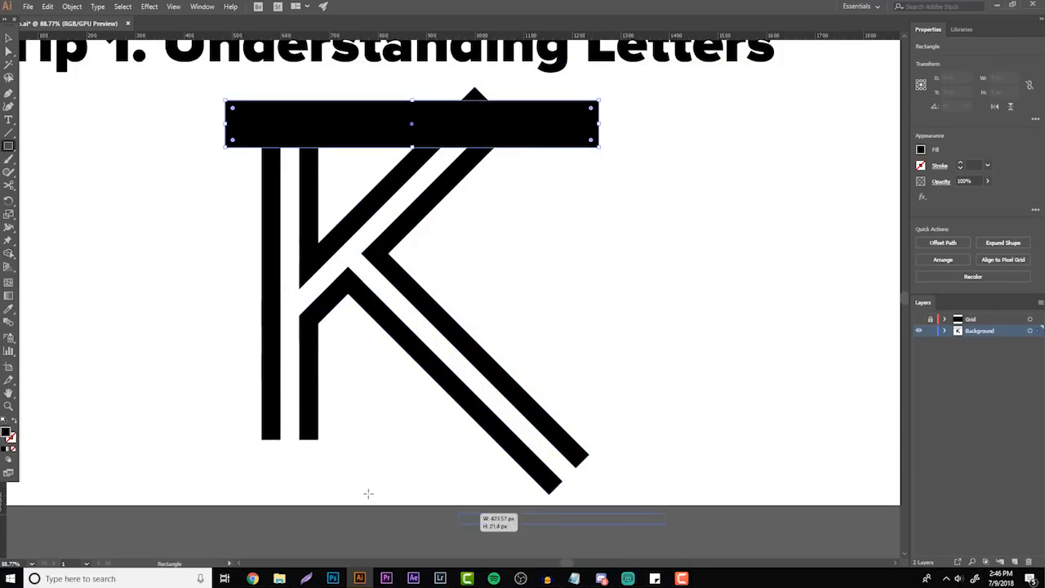
drag(664, 522, 214, 439)
- Cut the K's diagonal ends flush with the stem by removing both rectangles with Shape Builder and deleting the leftover tips
key(v)
drag(197, 99, 590, 508)
key(shift+m)
mouse_move(114, 446)
mouse_down()
mouse_move(429, 516)
mouse_move(594, 484)
mouse_move(529, 477)
mouse_move(614, 446)
mouse_move(693, 332)
mouse_move(577, 158)
mouse_move(457, 118)
mouse_up()
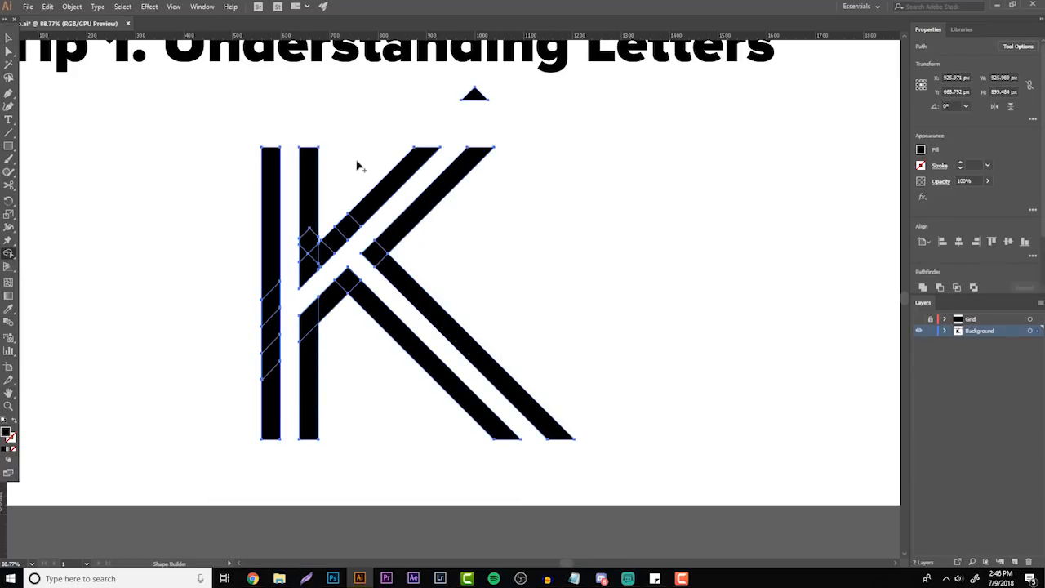
key(v)
click(474, 95)
key(Delete)
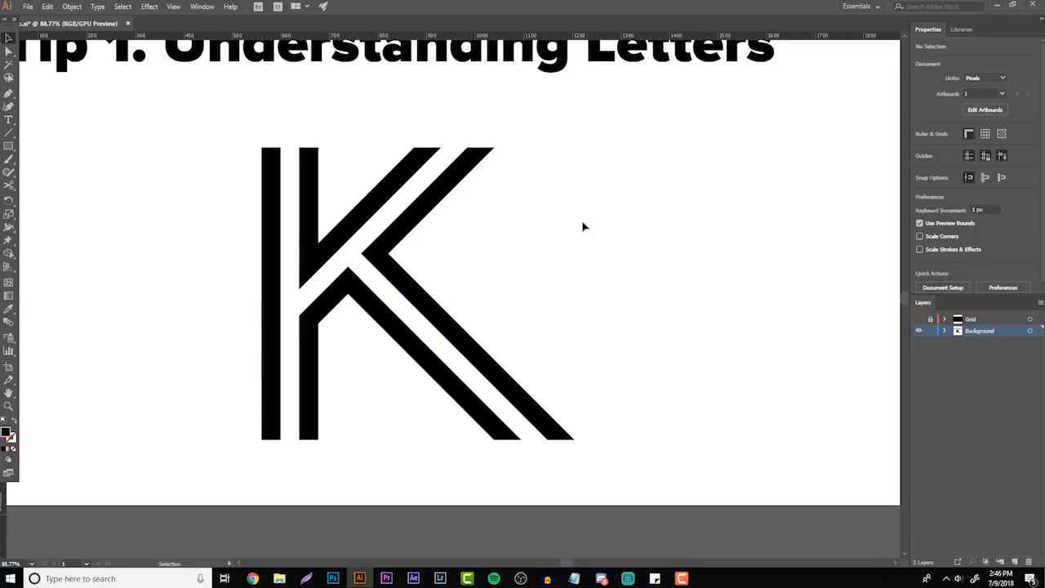
- View the finished K on the whole artboard and delete it, keeping the heading
click(7, 407)
drag(417, 368, 185, 352)
drag(384, 344, 487, 324)
key(f)
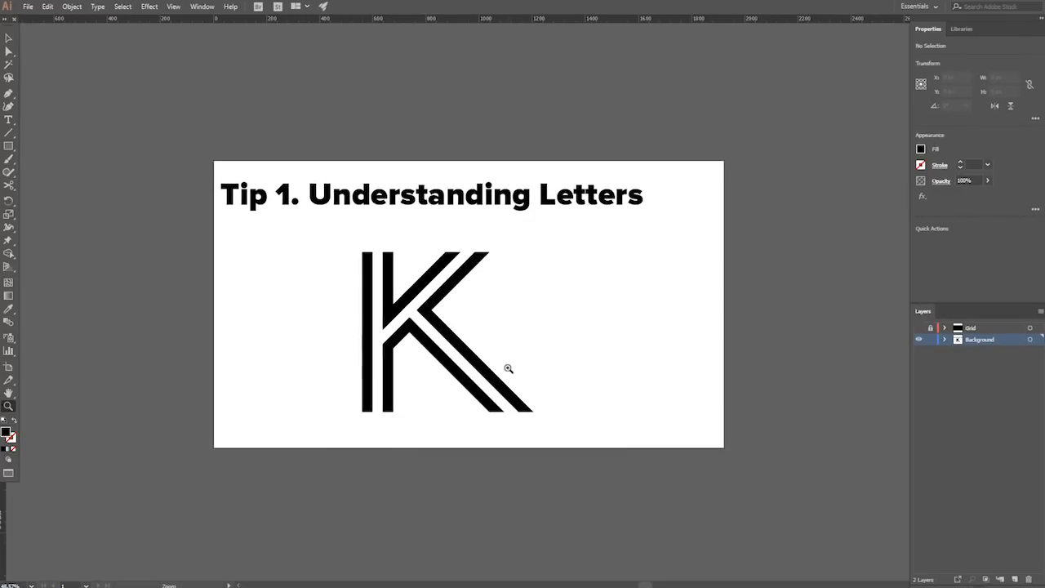
key(f)
key(f)
key(v)
drag(355, 307, 836, 480)
key(Delete)
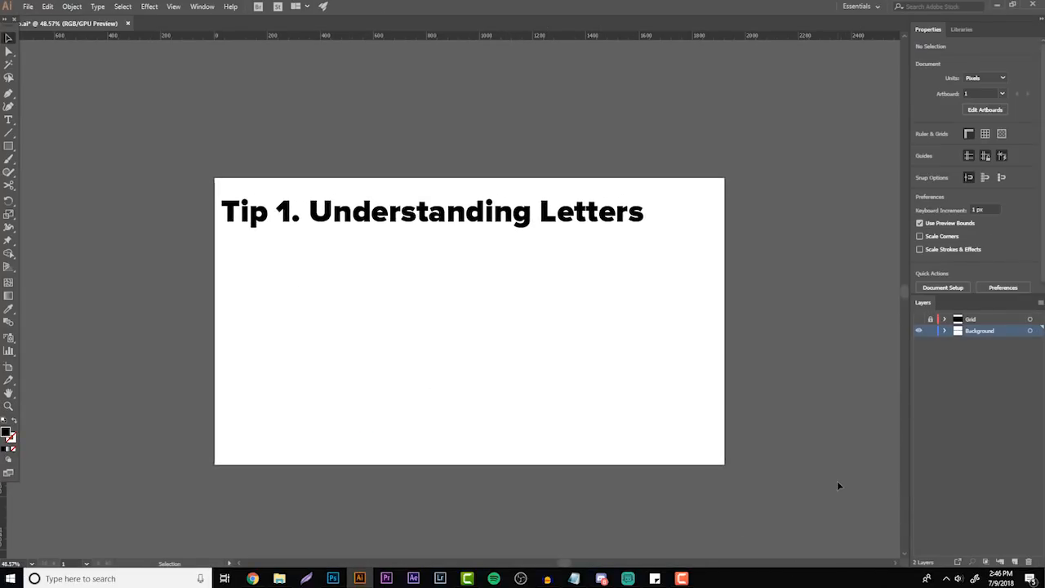
- Duplicate the Tip 1 heading directly below itself and change the copy's text to "Tip 2. Trial and Error"
click(322, 219)
drag(342, 234, 343, 277)
key(t)
drag(275, 255, 736, 282)
text(2. )
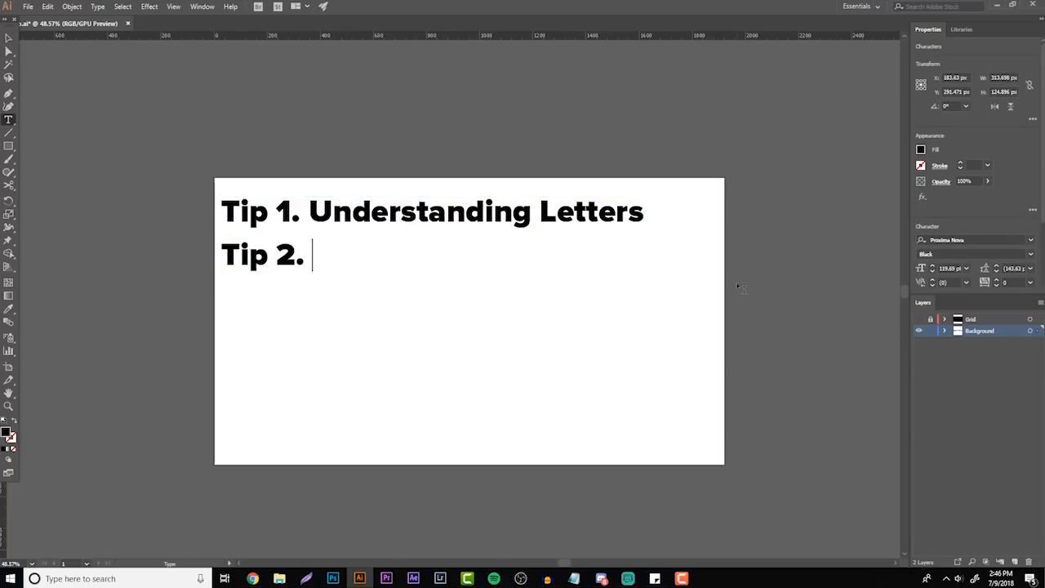
text(Trial and Error)
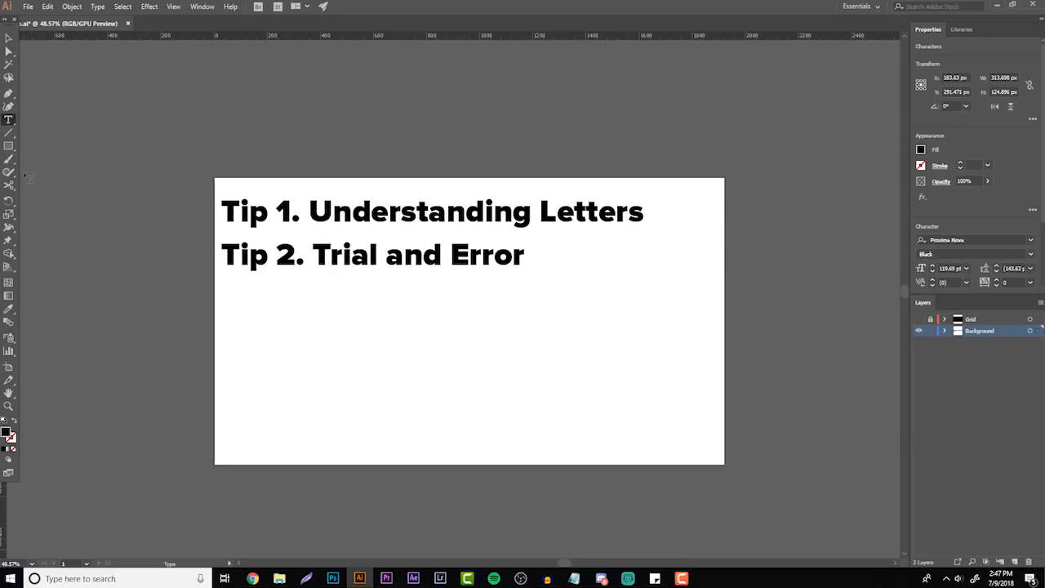
key(Escape)
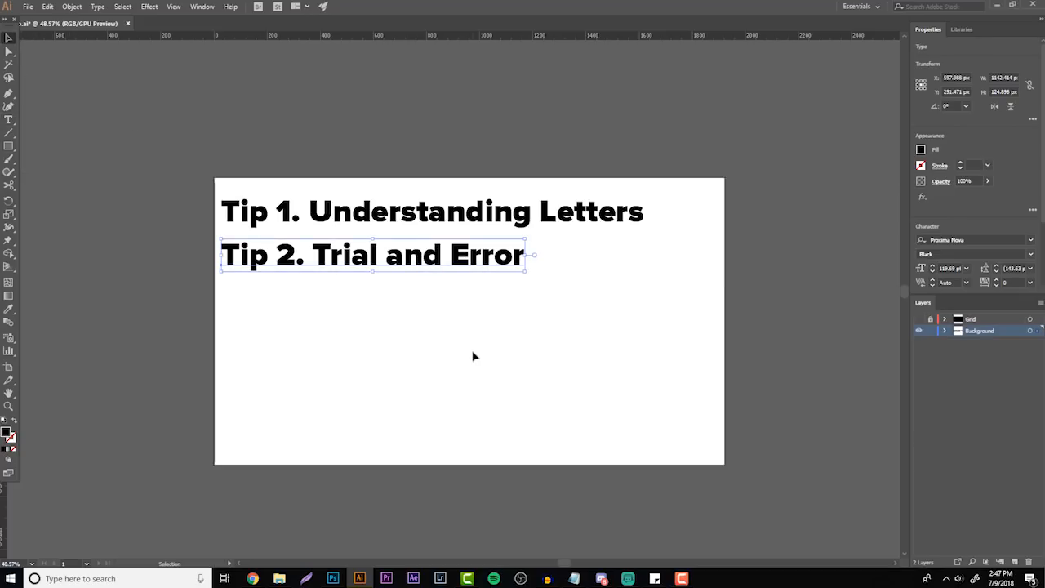
click(474, 356)
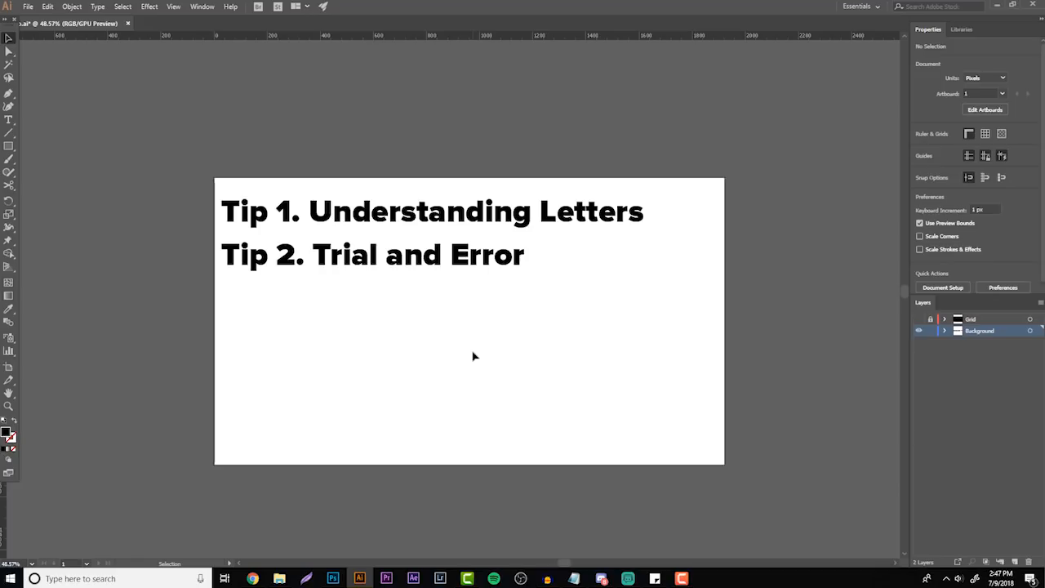
- Delete both tip headings from the artboard
click(405, 260)
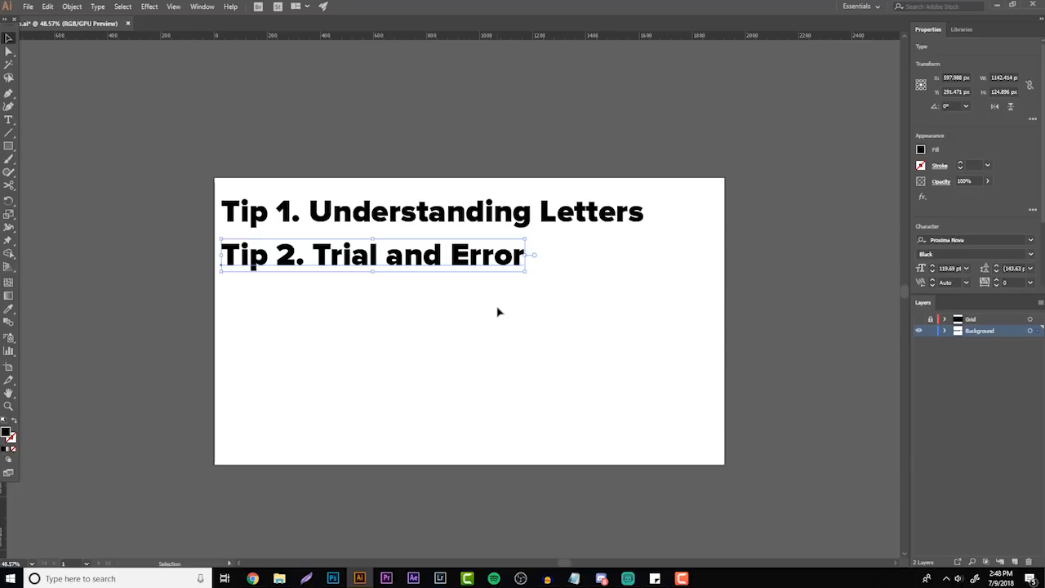
drag(664, 316, 233, 107)
key(Delete)
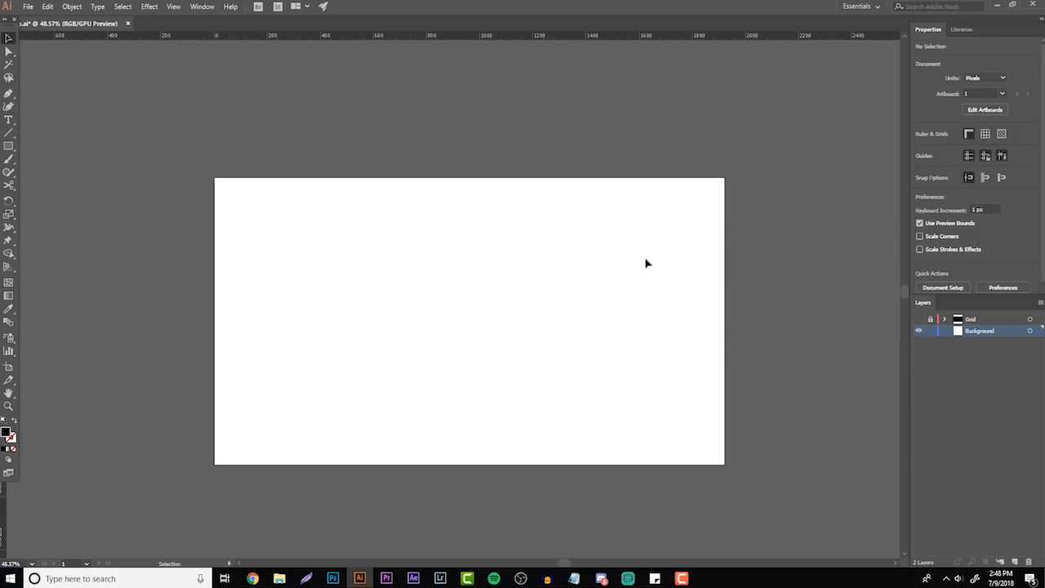
- Make the Grid layer visible over the empty artboard
click(918, 319)
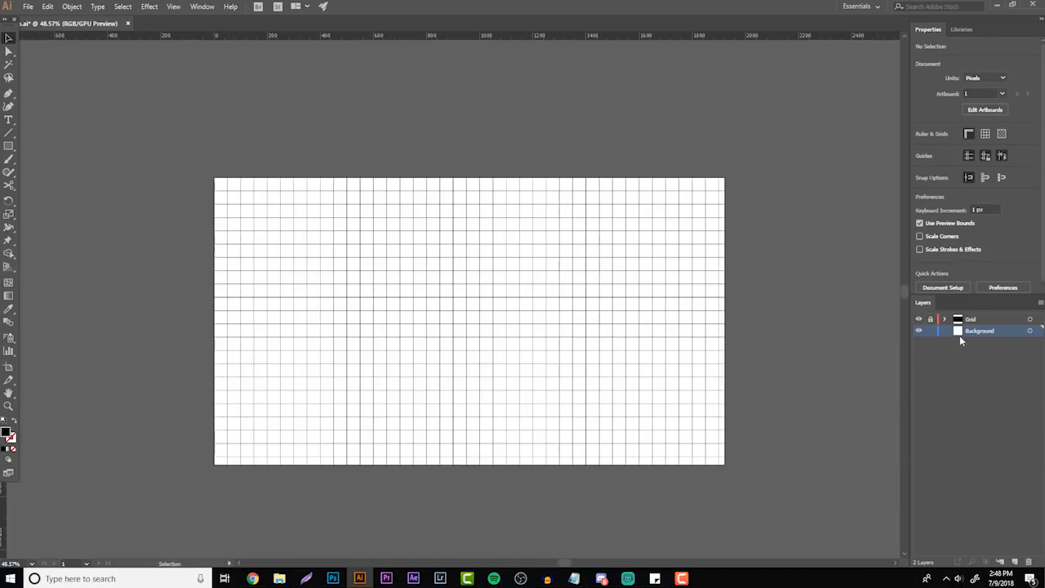
click(9, 405)
drag(573, 306, 586, 287)
- Try moving a horizontal grid line with the Grid layer unlocked, undo the move, and lock the layer again
click(931, 319)
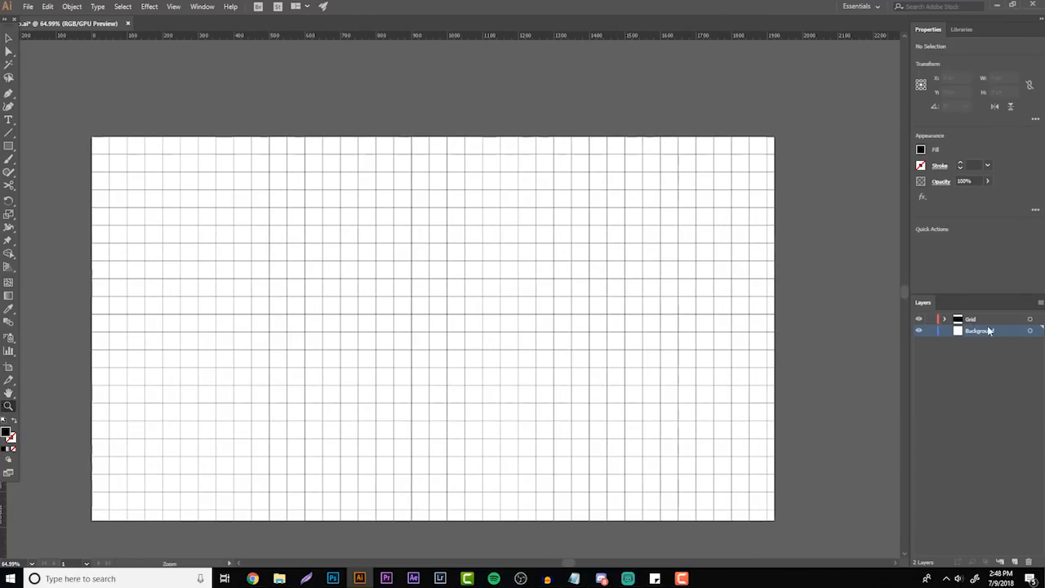
click(982, 319)
key(v)
drag(496, 317, 627, 484)
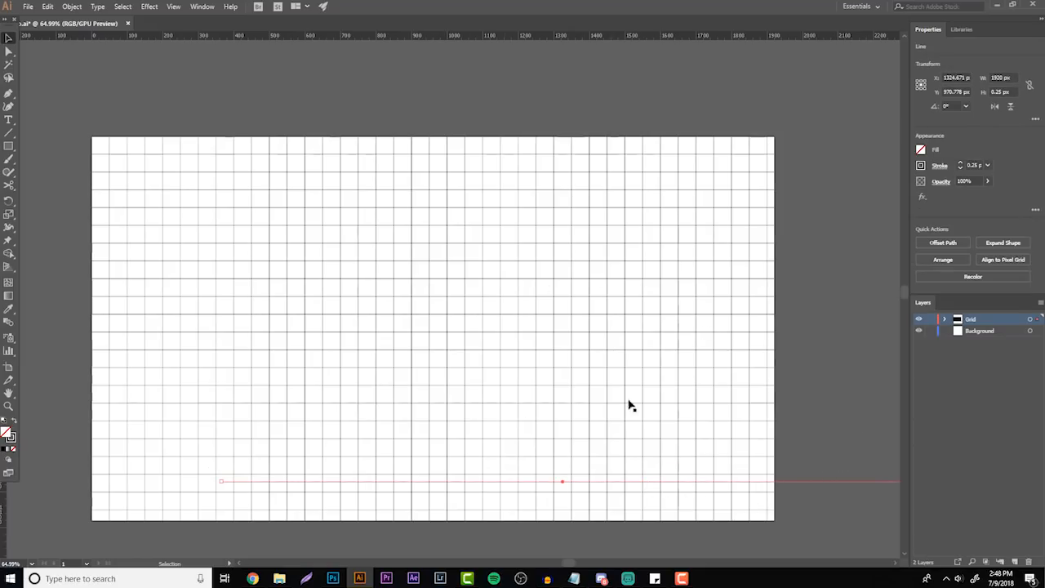
key(ctrl+z)
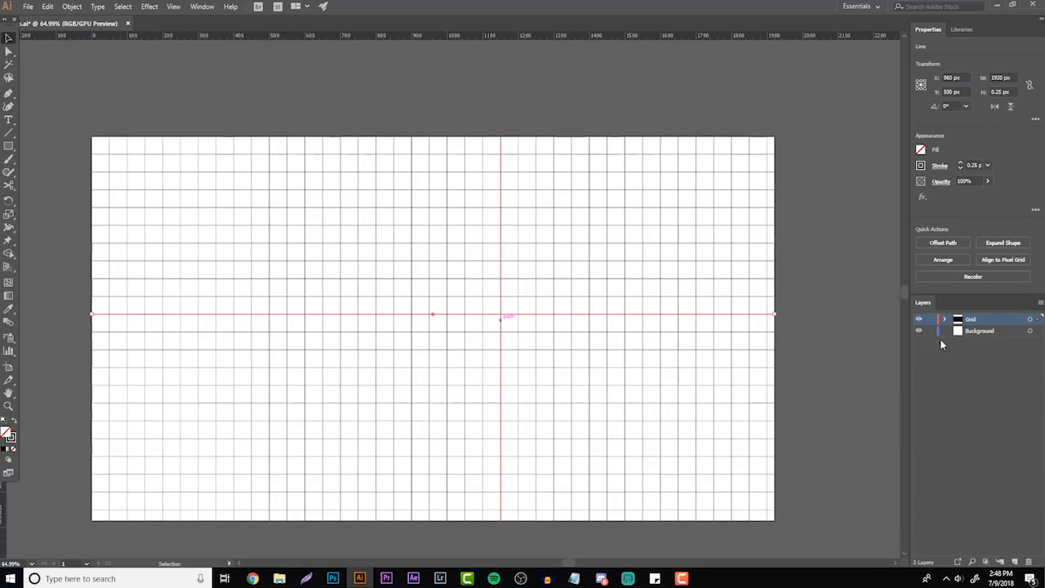
click(930, 320)
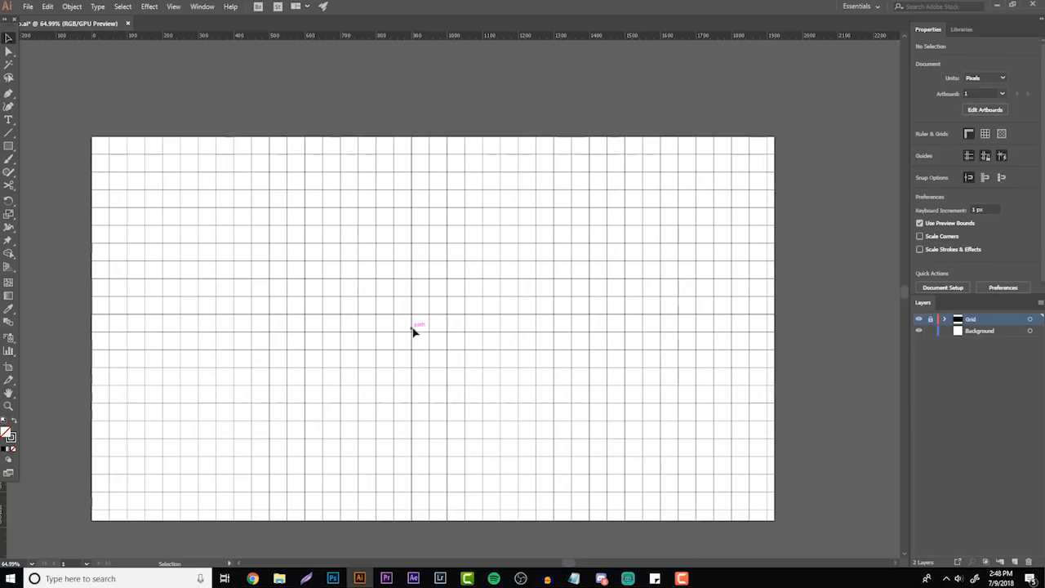
- Add a new layer above the locked Grid layer
click(8, 146)
click(1014, 563)
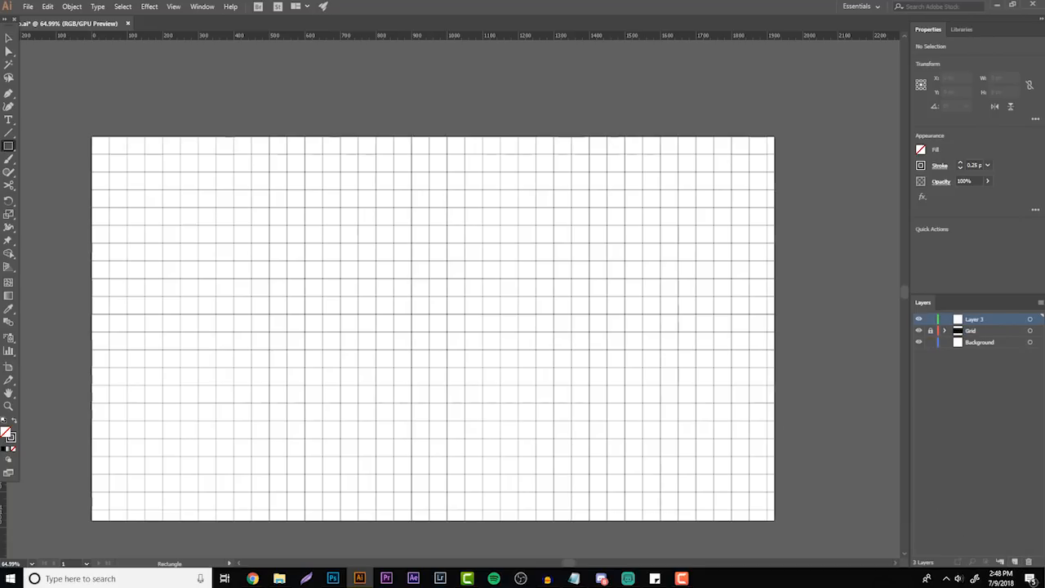
- Draw a rectangle about 800 by 600 px along the grid lines and narrow it to about 500 px from its right side
drag(305, 242, 589, 456)
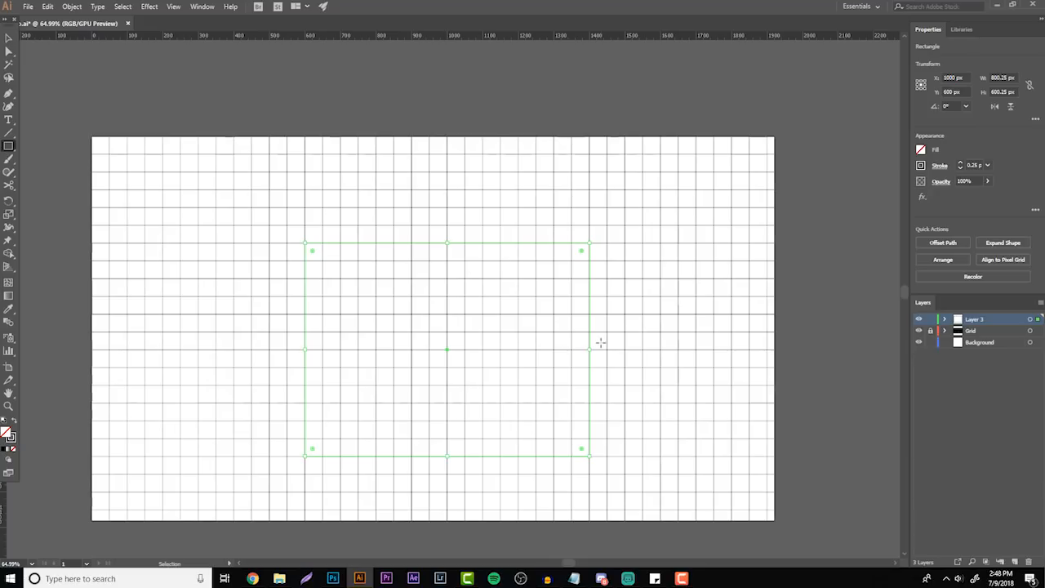
click(8, 38)
drag(591, 350, 482, 362)
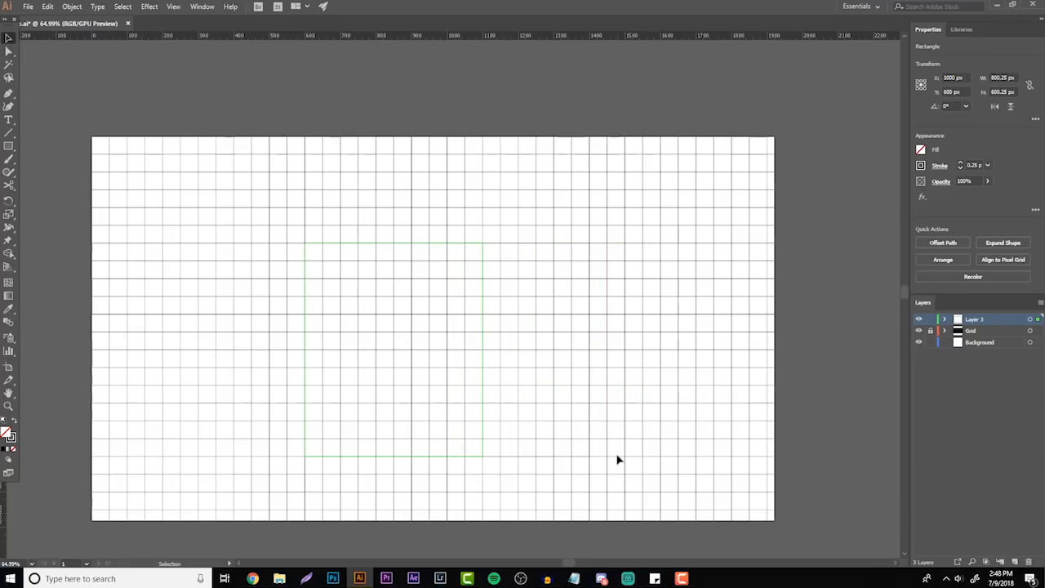
key(a)
click(617, 459)
key(v)
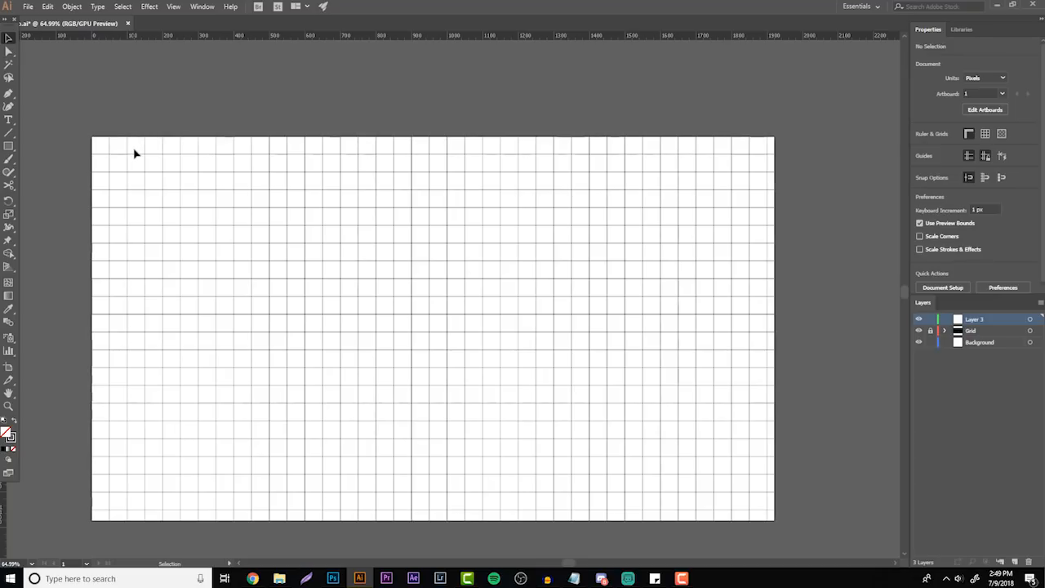
- Draw a circle about 850 px in diameter aligned to the grid, with a black fill and no stroke
drag(8, 145, 42, 173)
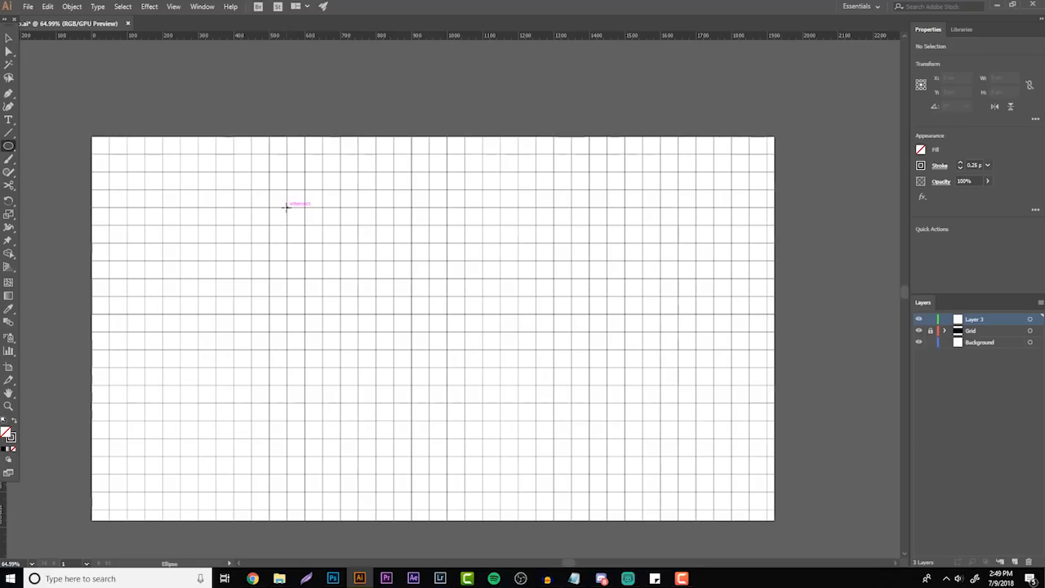
drag(285, 207, 589, 509)
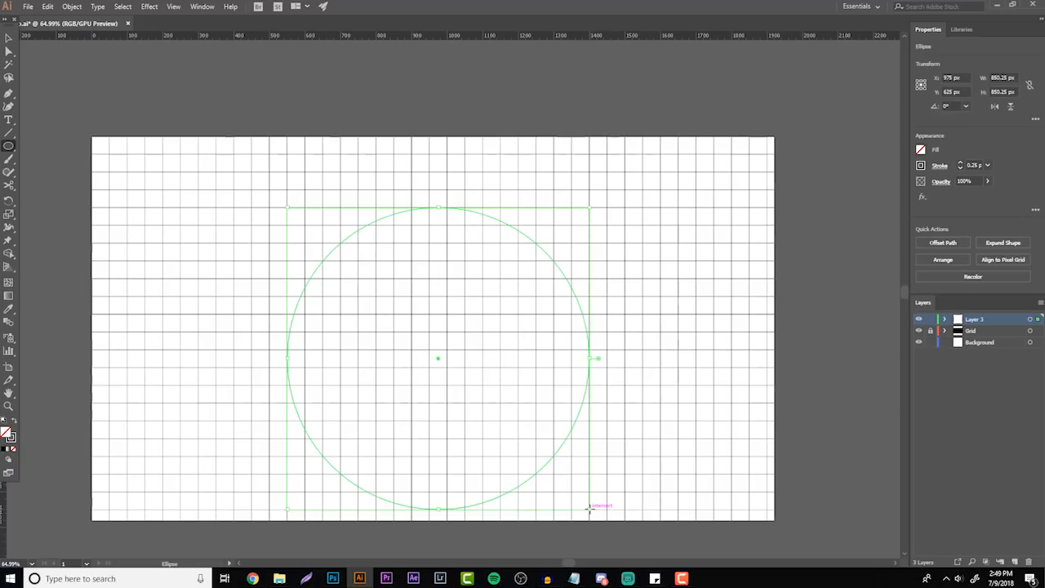
click(920, 166)
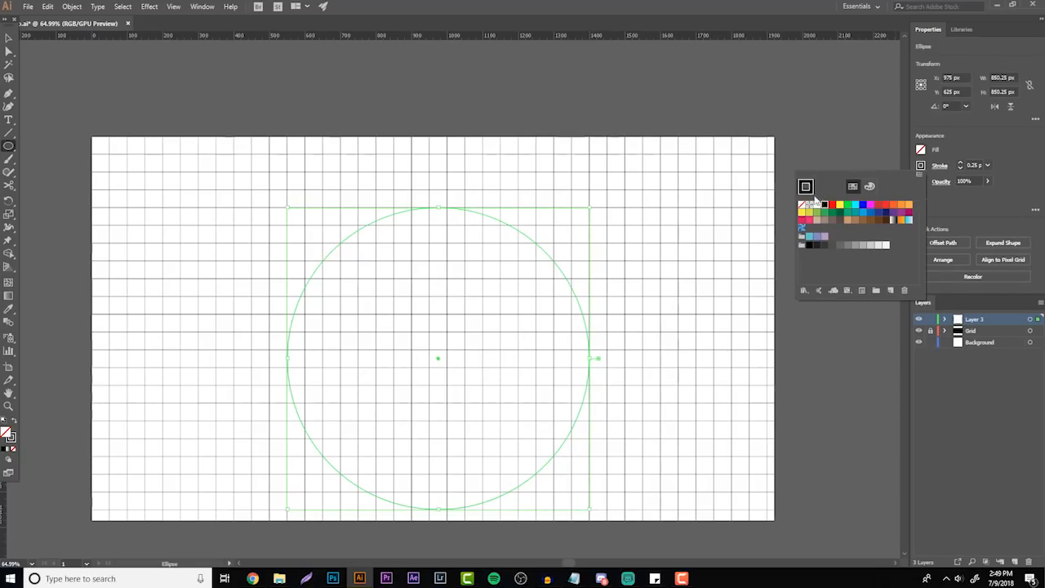
click(802, 203)
click(920, 150)
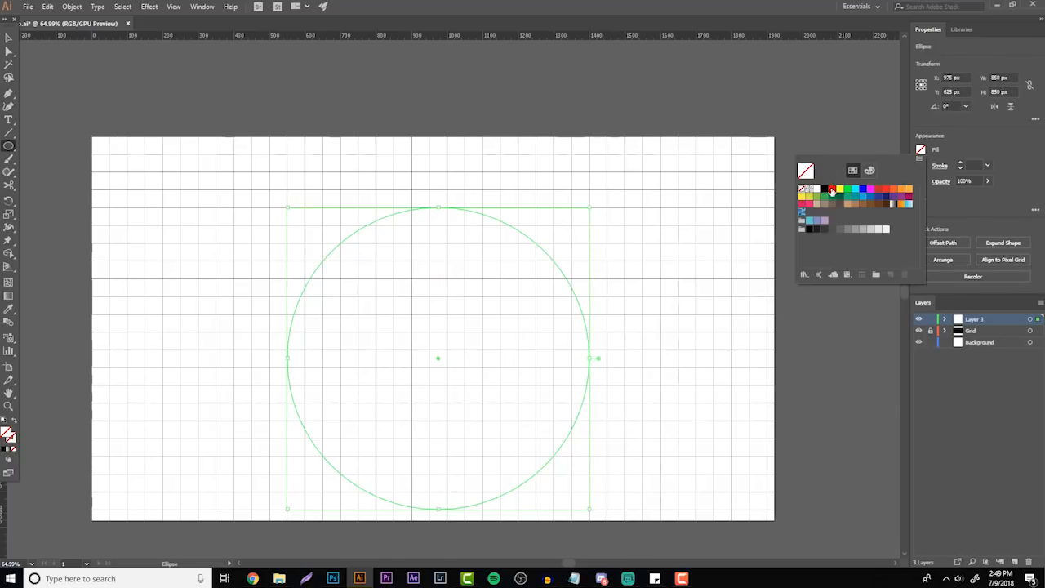
click(824, 190)
click(988, 150)
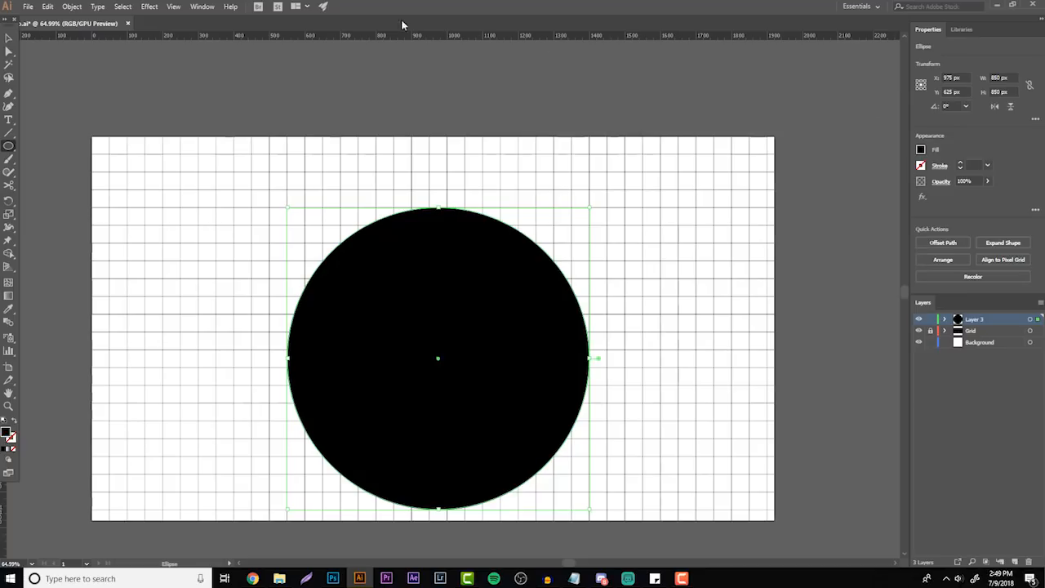
- Center the black circle horizontally and vertically on the artboard using the Align commands
click(202, 7)
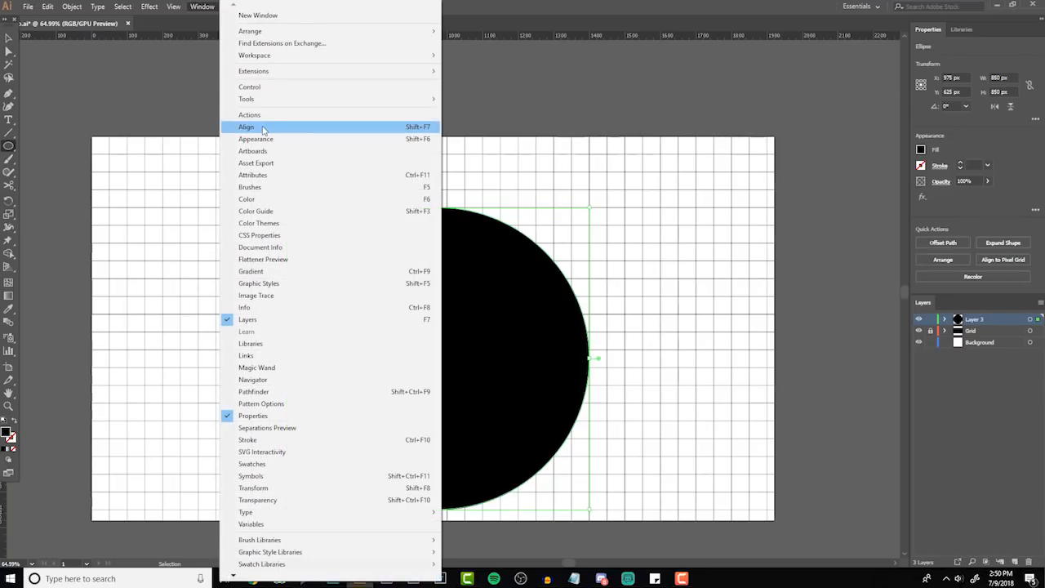
click(261, 128)
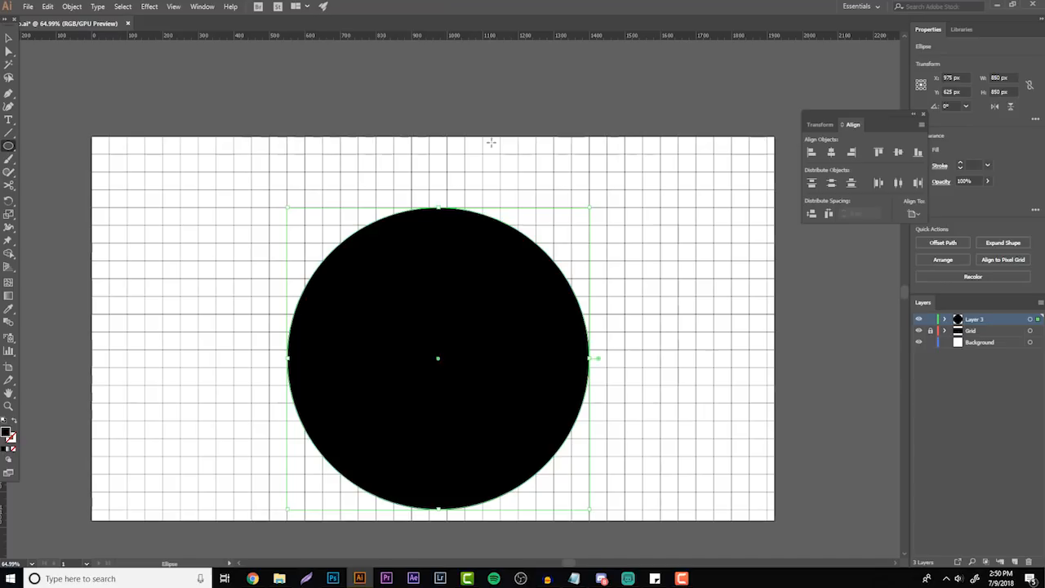
click(831, 152)
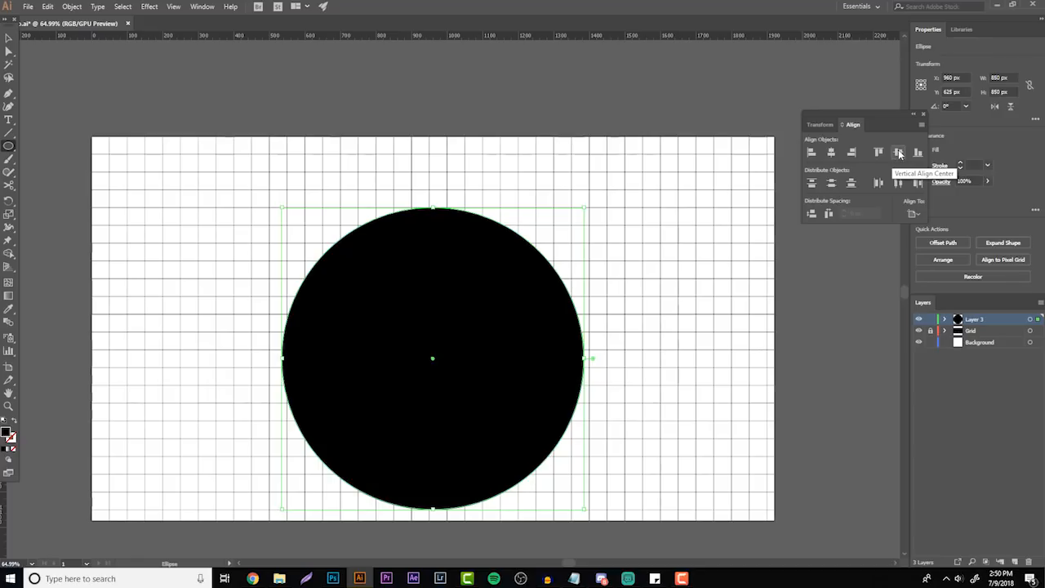
click(899, 153)
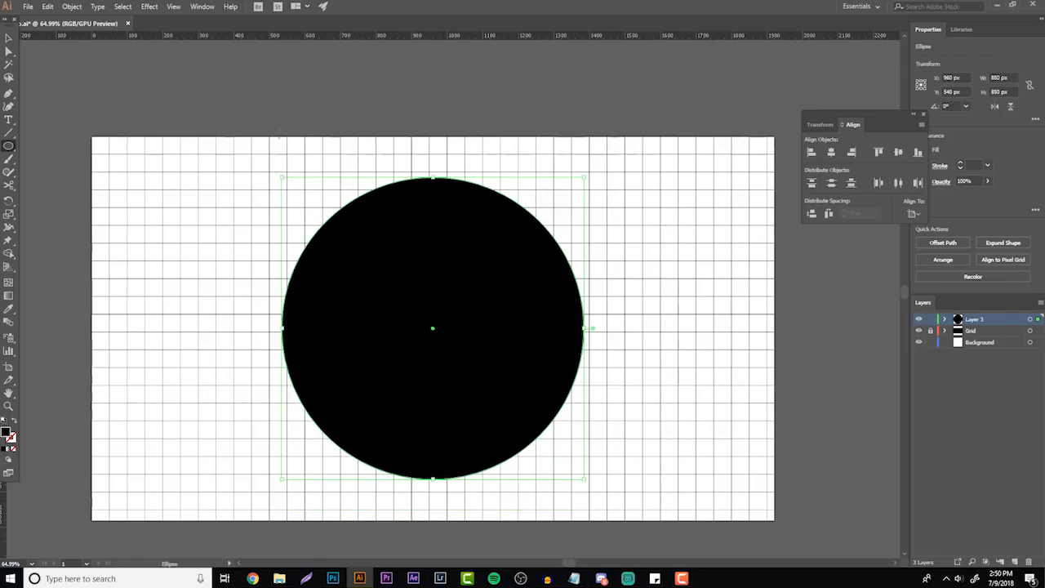
- Move the circle onto the grid lines, with its center at X 975 px and Y 575 px
click(8, 38)
drag(401, 270, 398, 291)
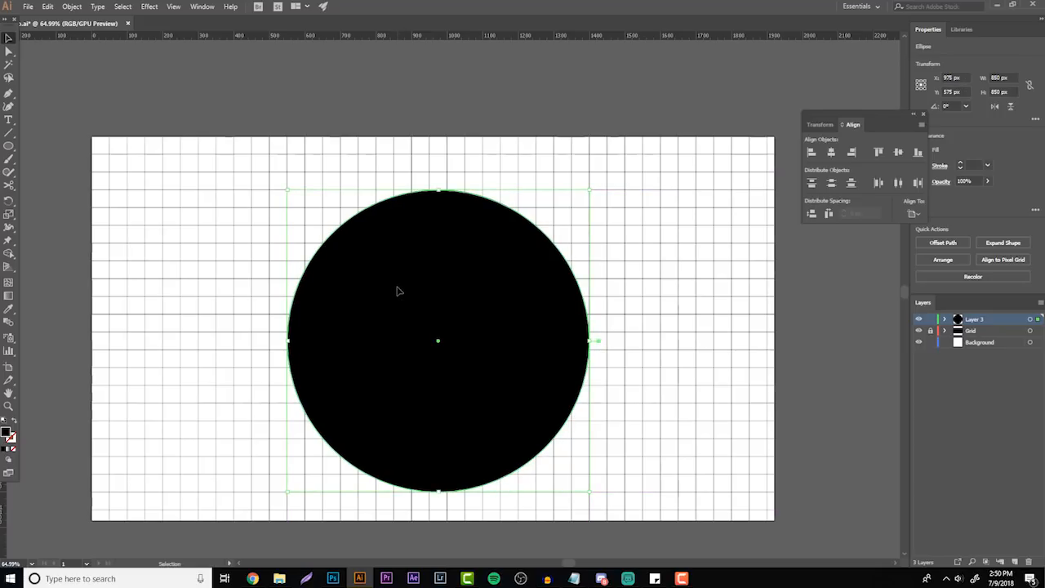
click(640, 340)
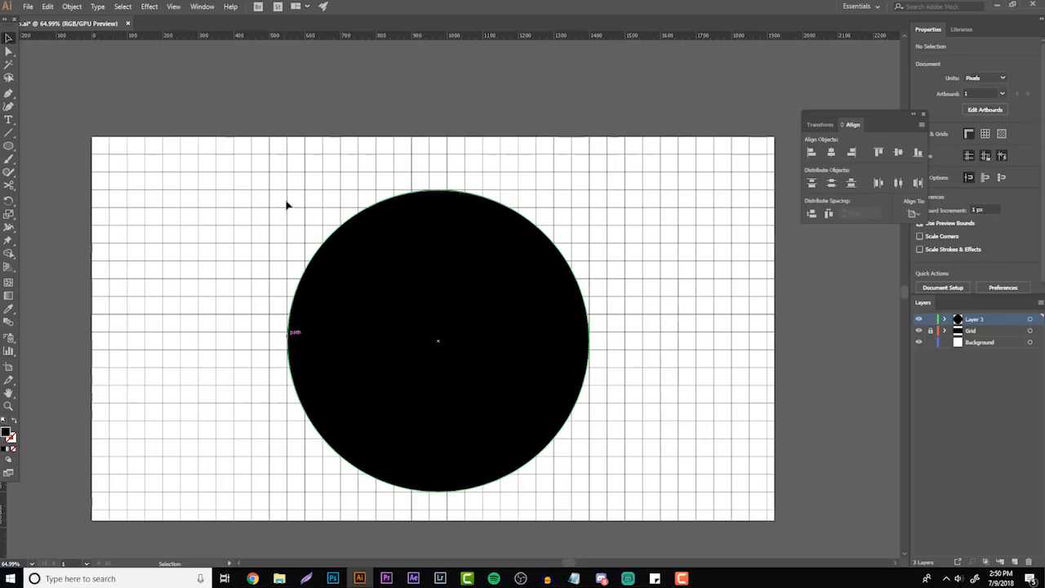
click(516, 404)
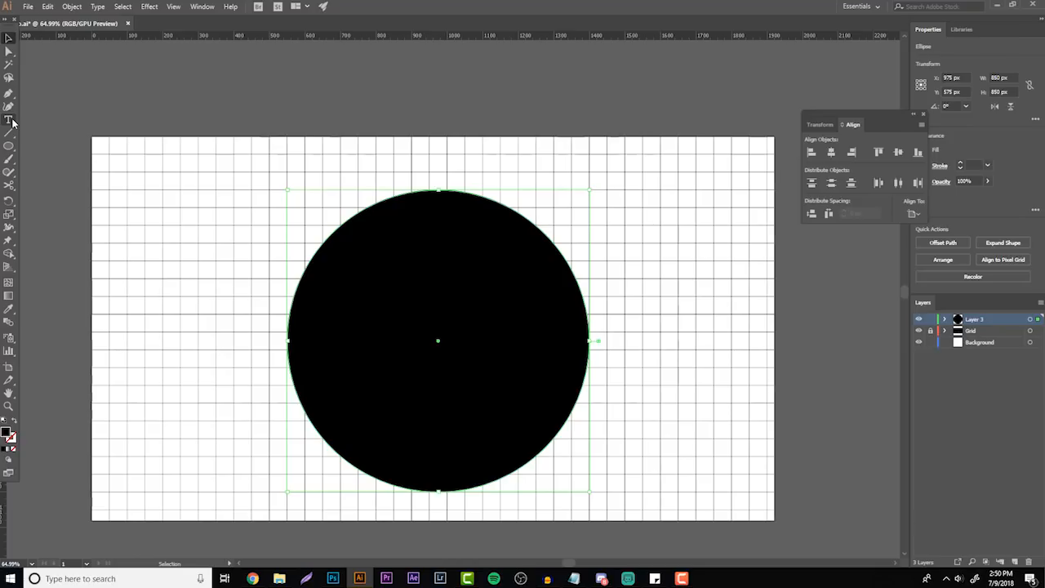
- Draw three stacked black horizontal bars between the artboard's left edge and the circle, about 385, 385 and 337 px long
drag(8, 145, 46, 145)
drag(110, 165, 246, 188)
drag(111, 206, 245, 226)
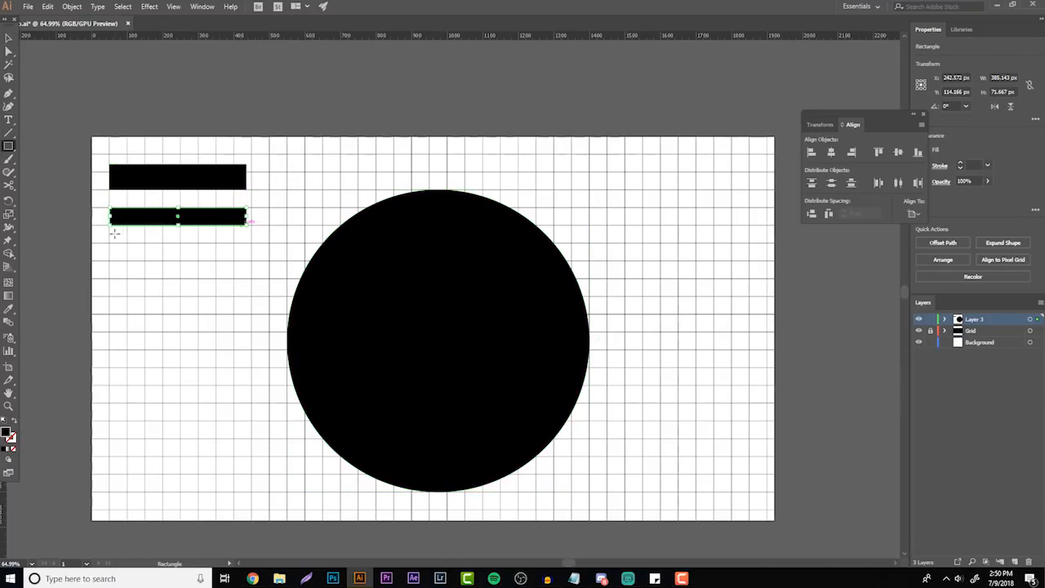
drag(115, 243, 233, 261)
click(8, 37)
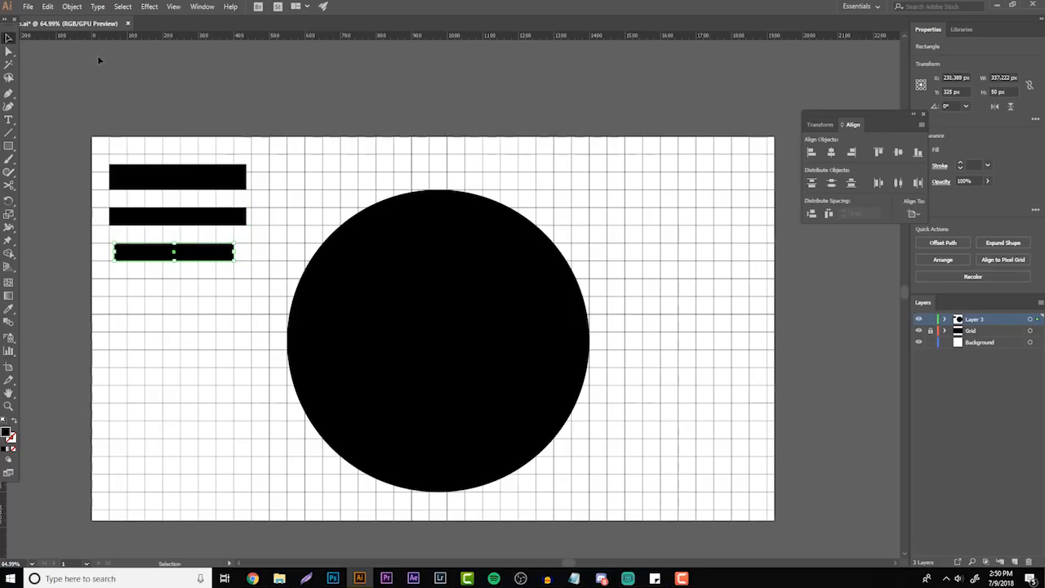
- Trim the first bar's height to one grid row, and remove all three bars from the artboard
click(167, 173)
drag(178, 165, 179, 172)
click(182, 143)
click(159, 255)
key(Delete)
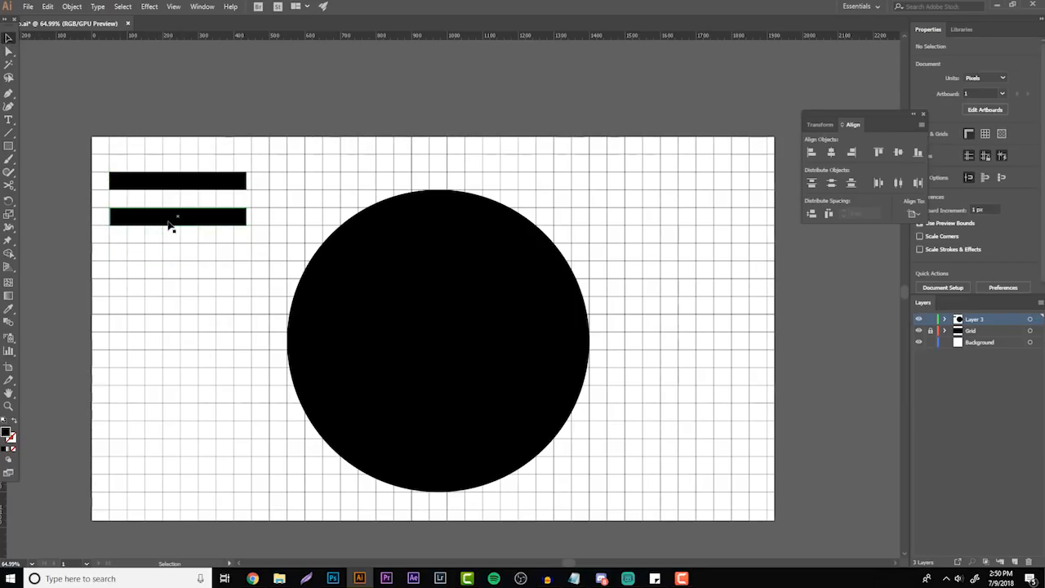
drag(182, 224, 184, 212)
click(296, 218)
drag(251, 241, 173, 124)
key(ctrl+x)
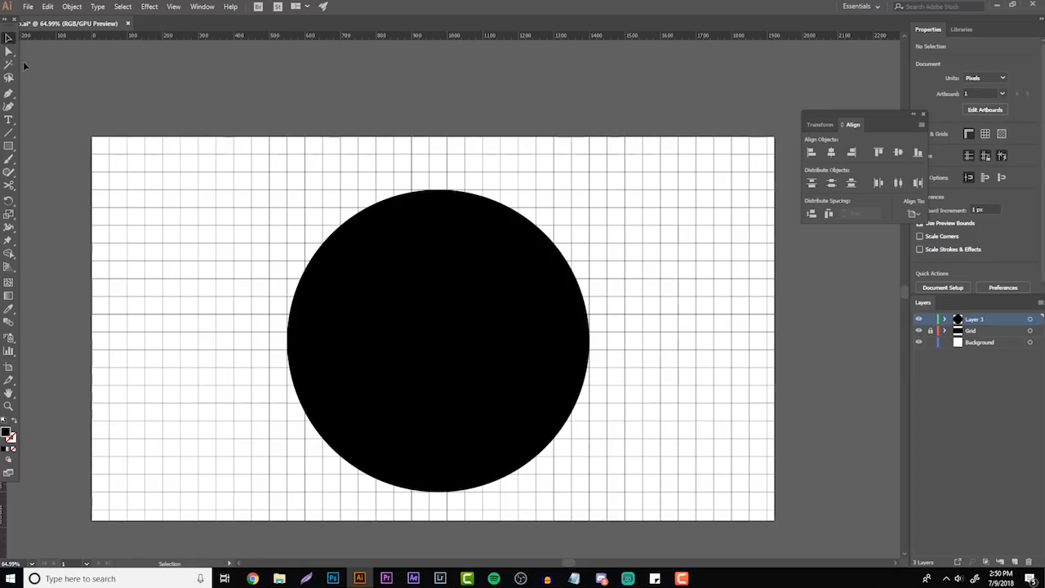
- Draw three black bars left of the circle, each one grid row (50 px) high, about 180 to 200 px long, spaced one row apart
click(470, 316)
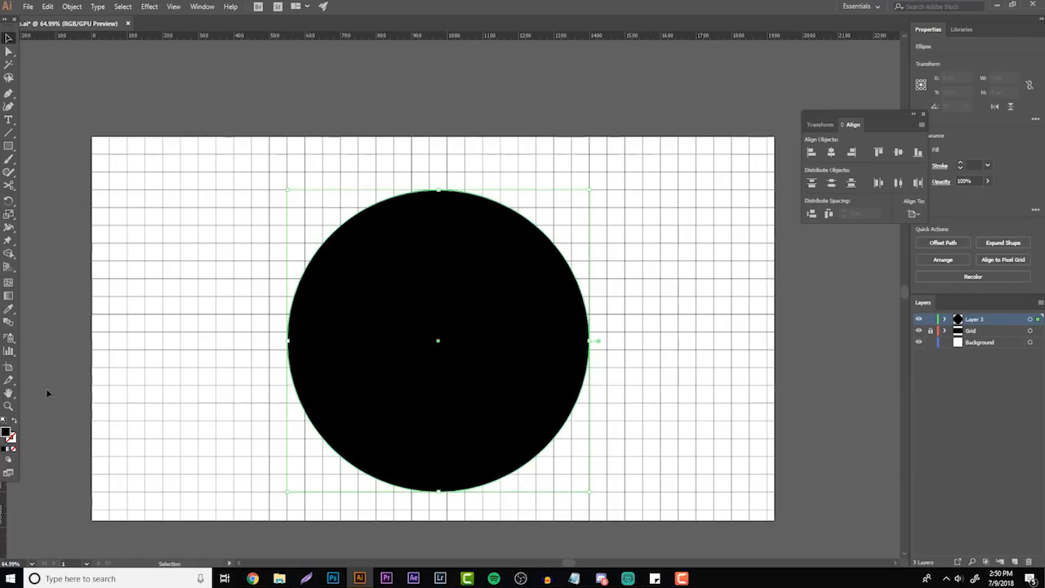
click(8, 407)
click(551, 401)
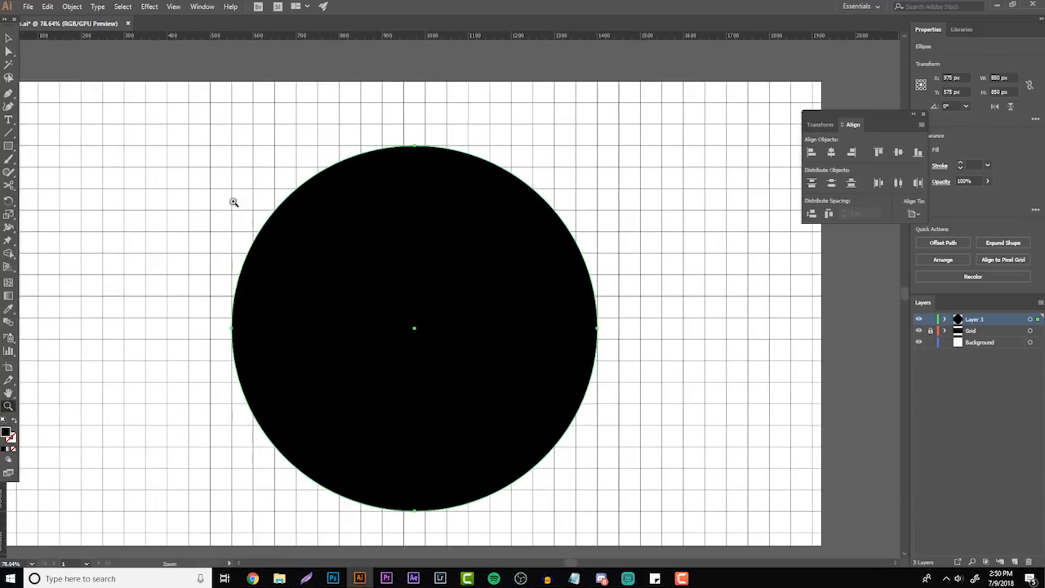
click(11, 37)
scroll(277, 280, down, 1)
scroll(278, 280, down, 1)
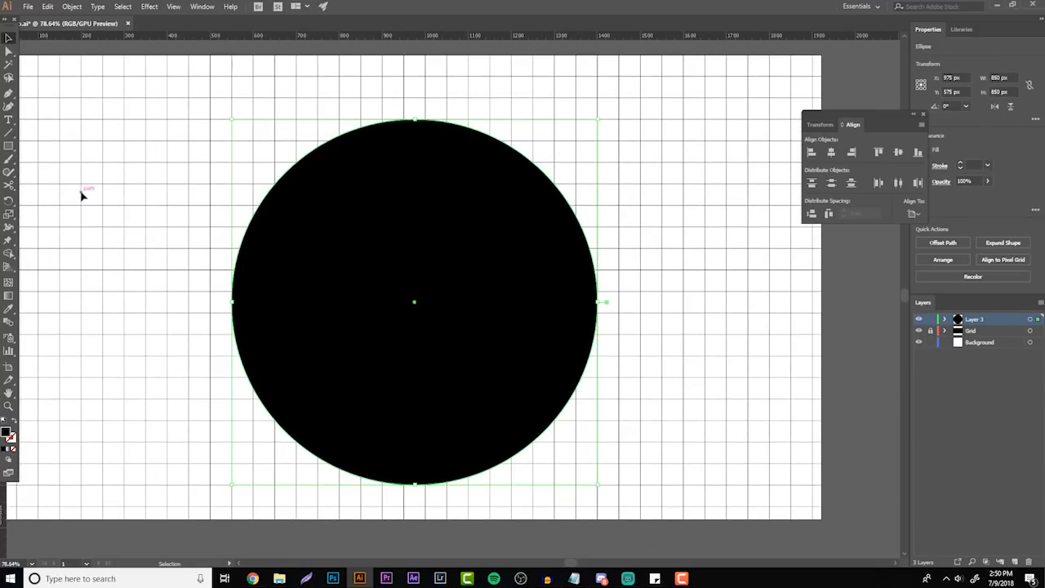
drag(12, 152, 26, 145)
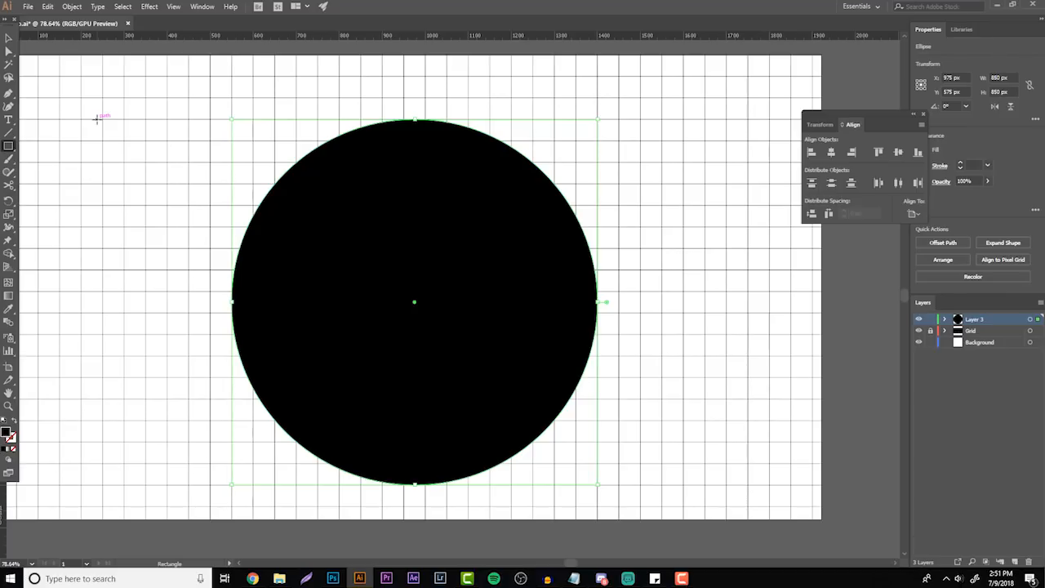
drag(39, 120, 118, 140)
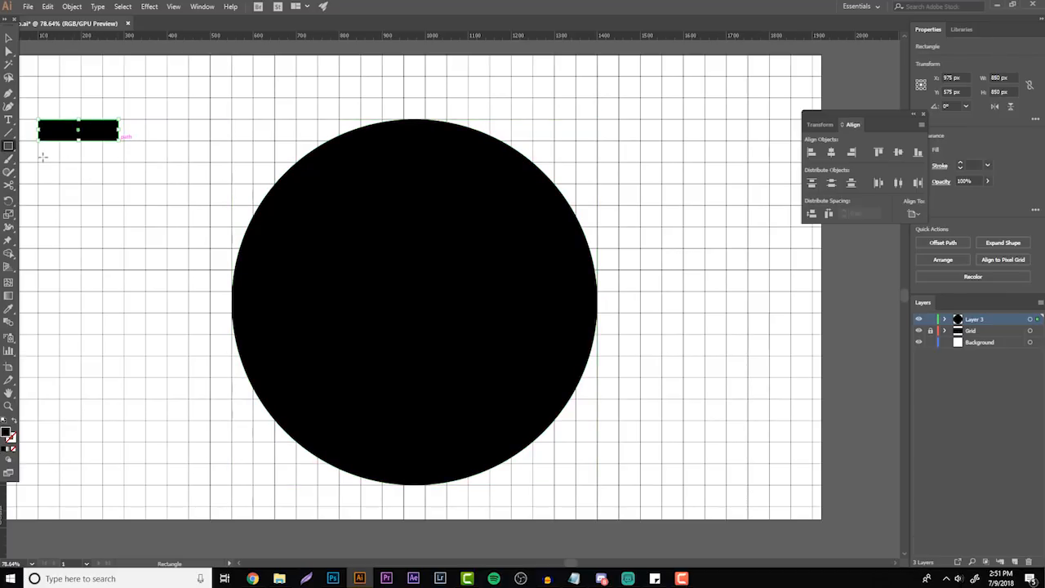
drag(38, 163, 115, 183)
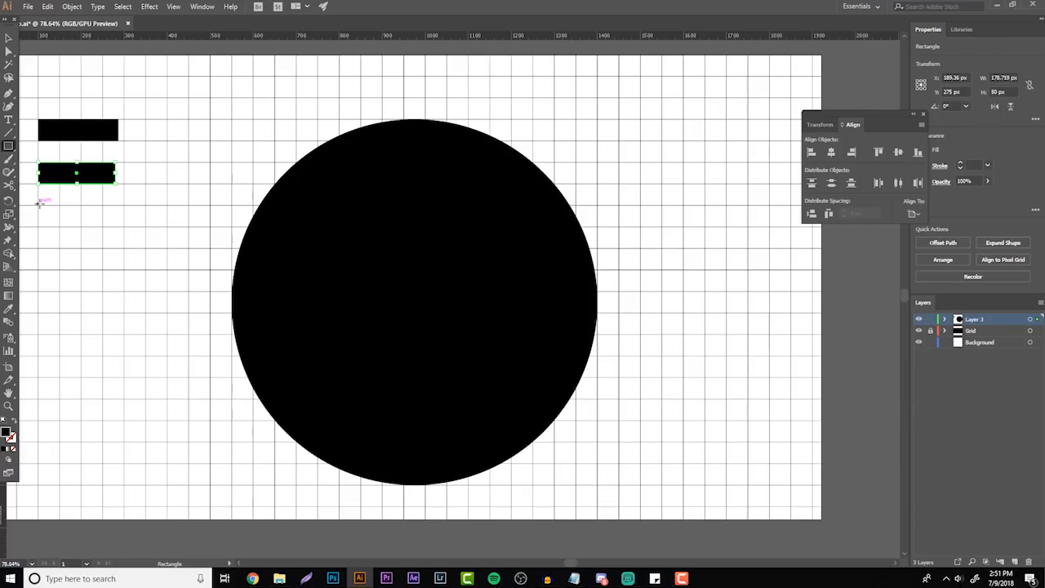
mouse_move(39, 202)
mouse_down()
mouse_move(124, 225)
mouse_move(84, 207)
mouse_up()
key(v)
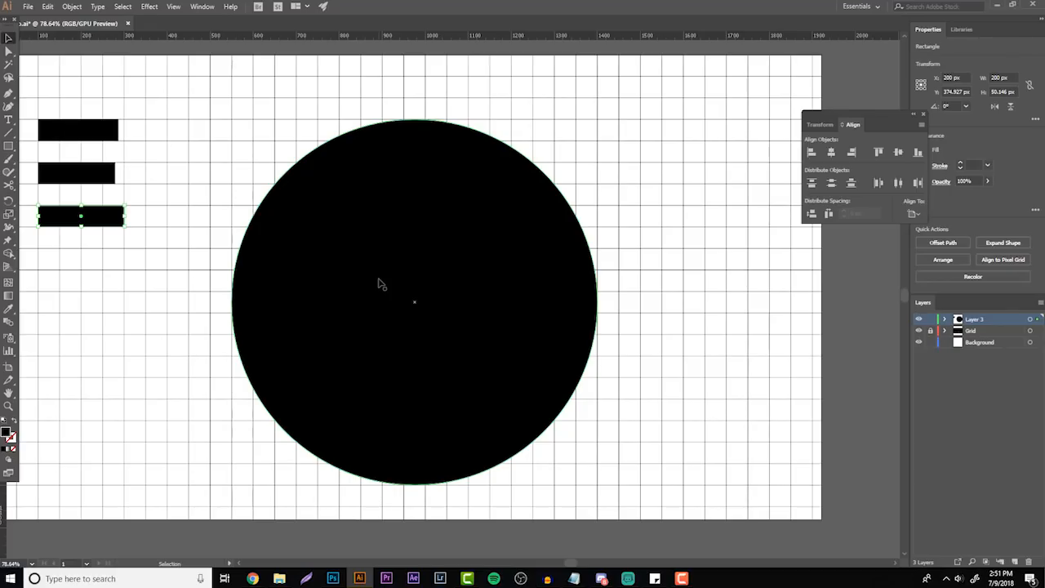
- Duplicate the 850 px circle in place and scale the copy from its center to 750 px
click(413, 307)
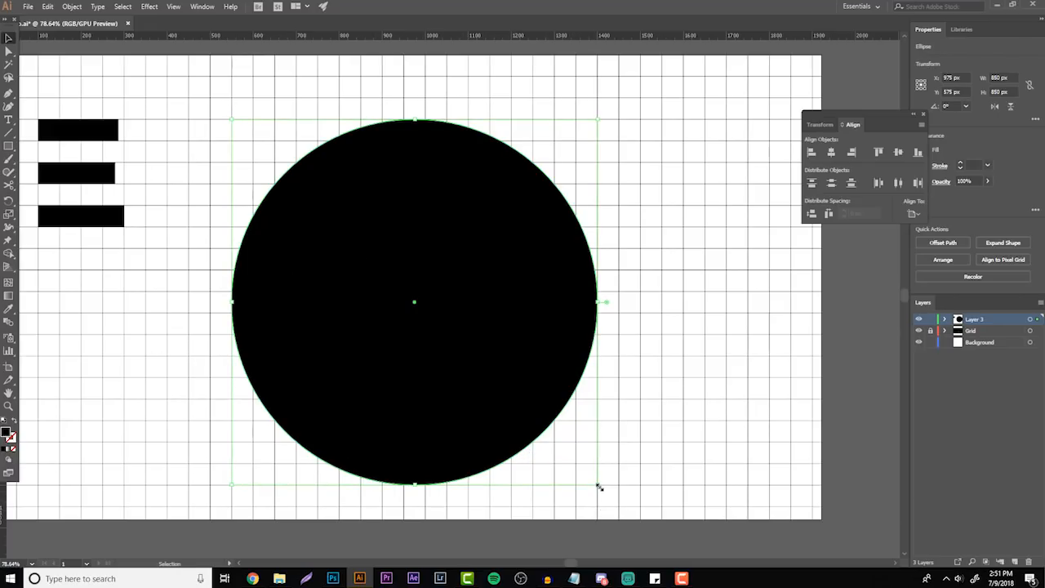
drag(599, 487, 599, 487)
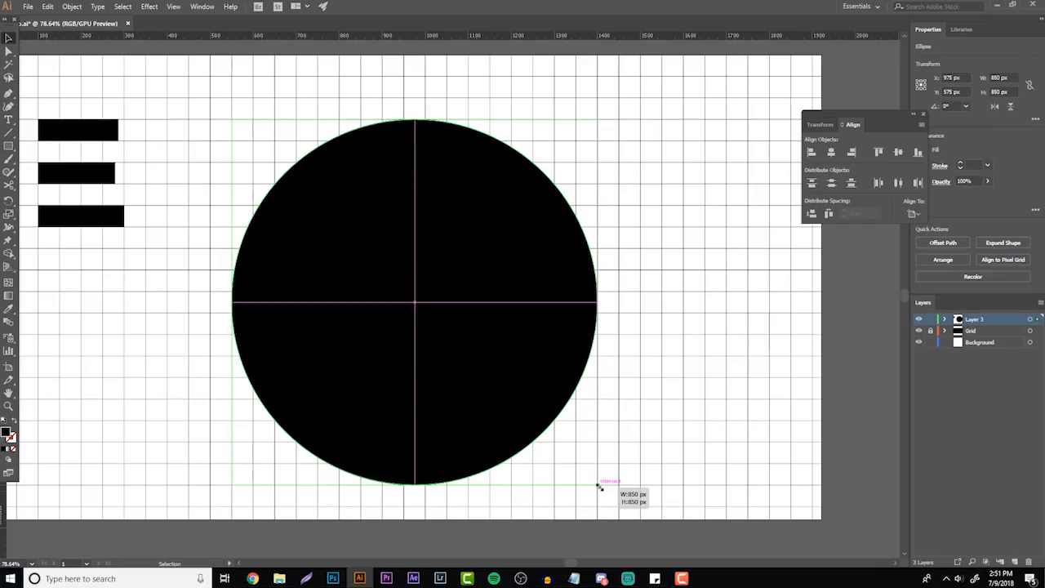
drag(599, 485, 586, 463)
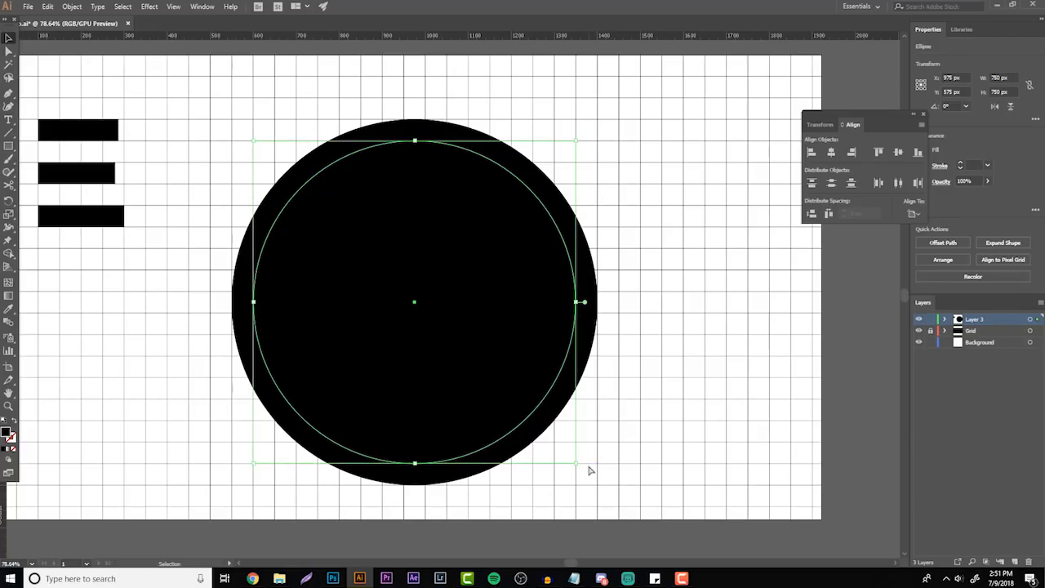
- Add three more concentric copies of the circle, scaled one grid row smaller each time to 650, 550 and 450 px
click(575, 466)
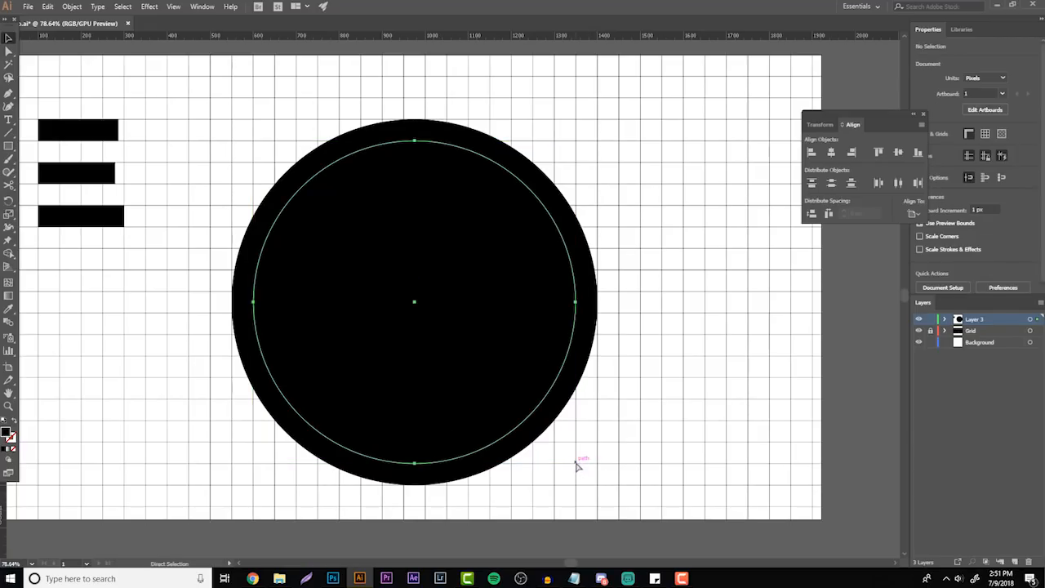
click(576, 462)
drag(577, 462, 555, 442)
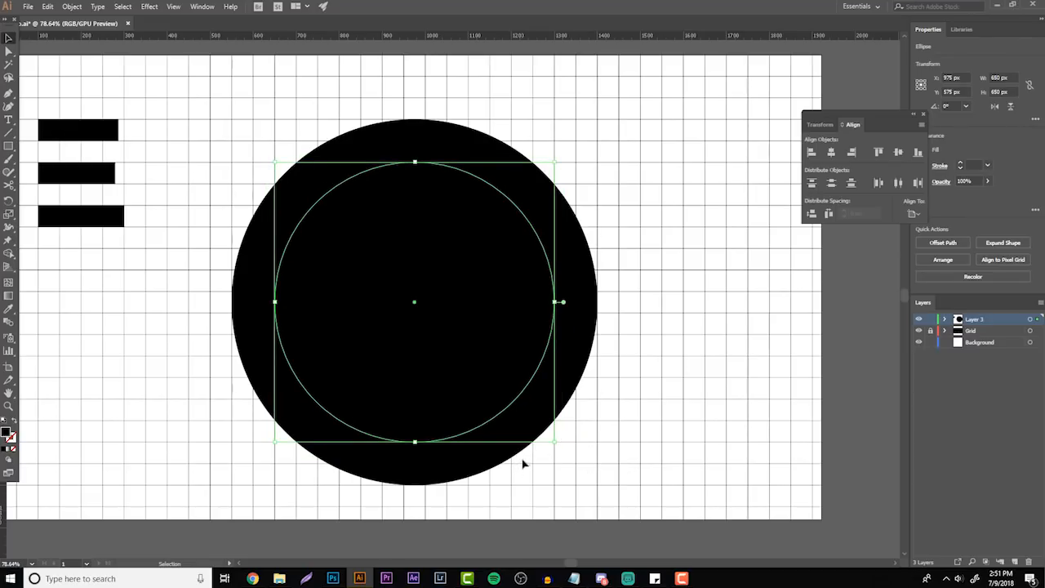
key(ctrl+z)
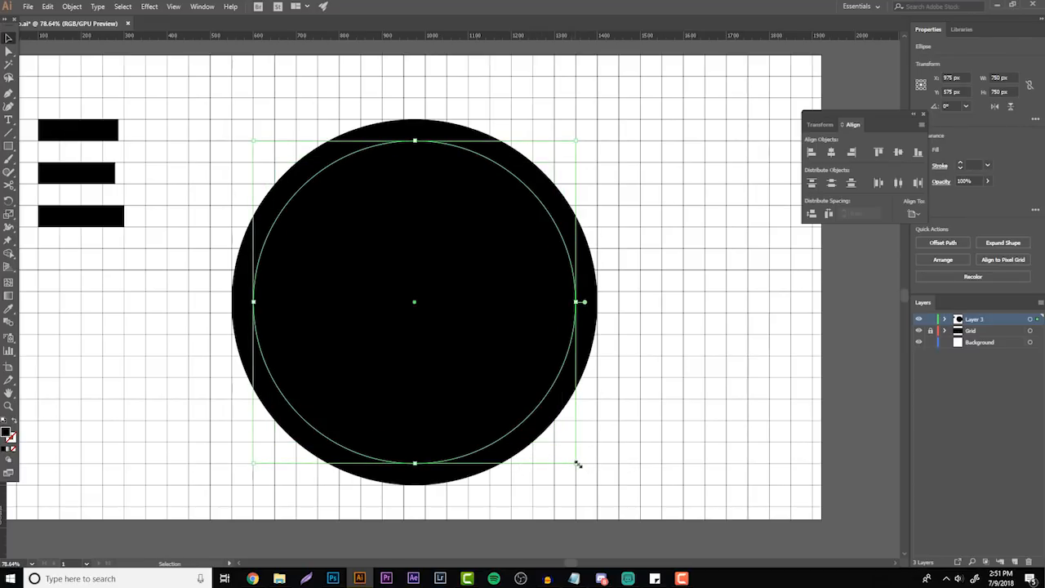
drag(577, 463, 562, 446)
key(a)
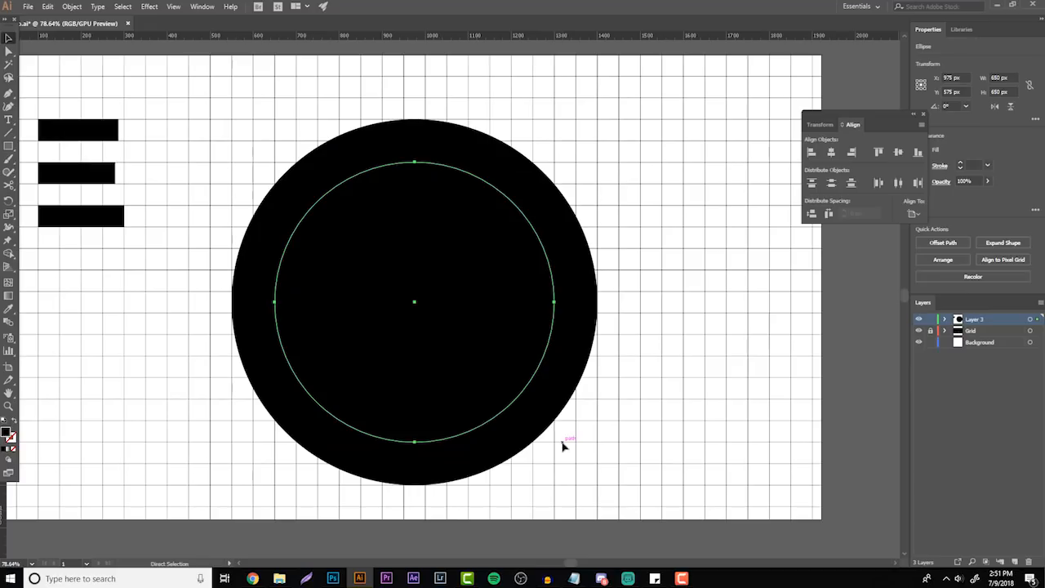
key(v)
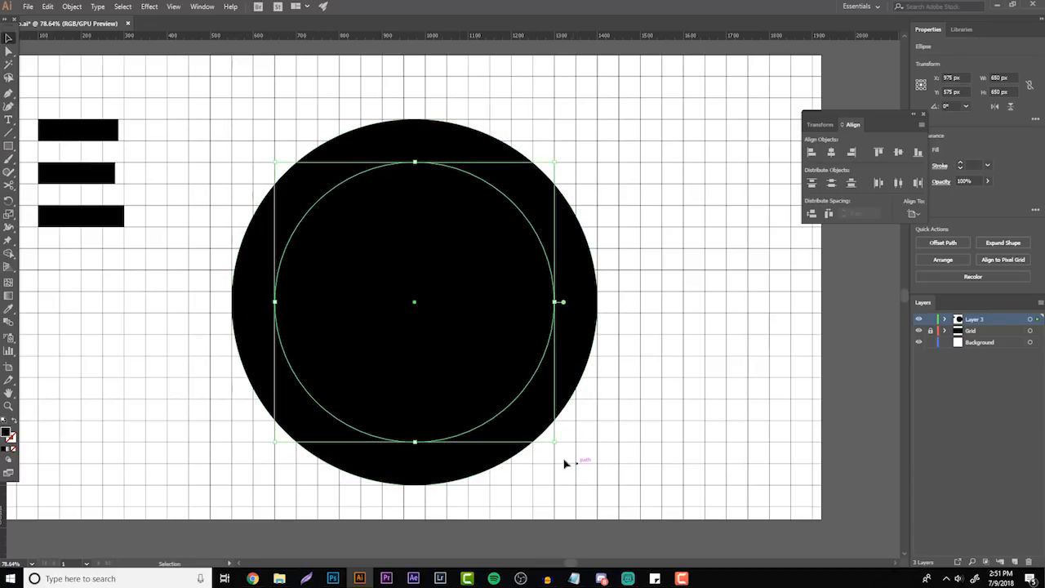
drag(554, 441, 570, 419)
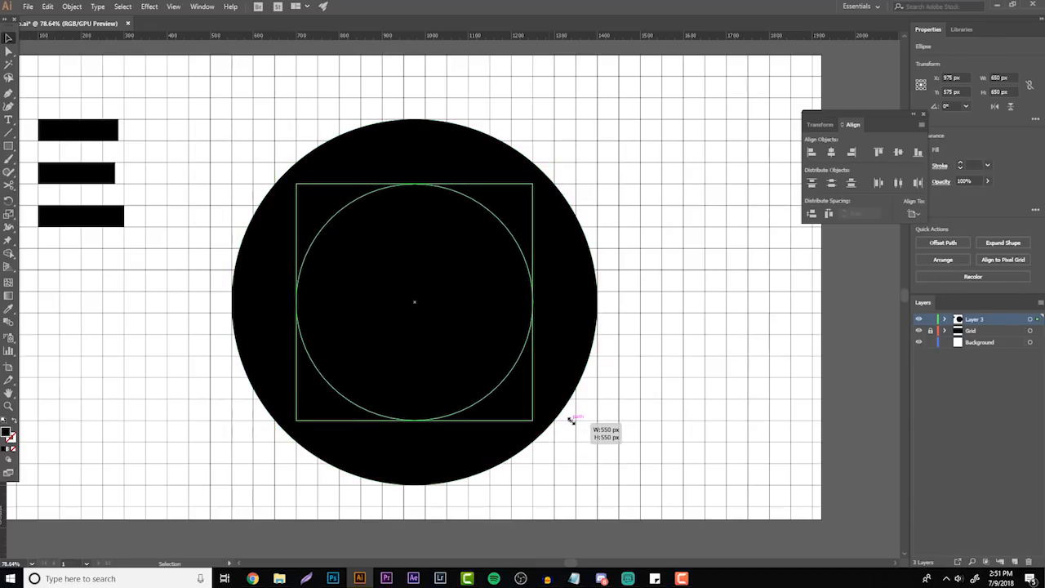
drag(571, 419, 535, 399)
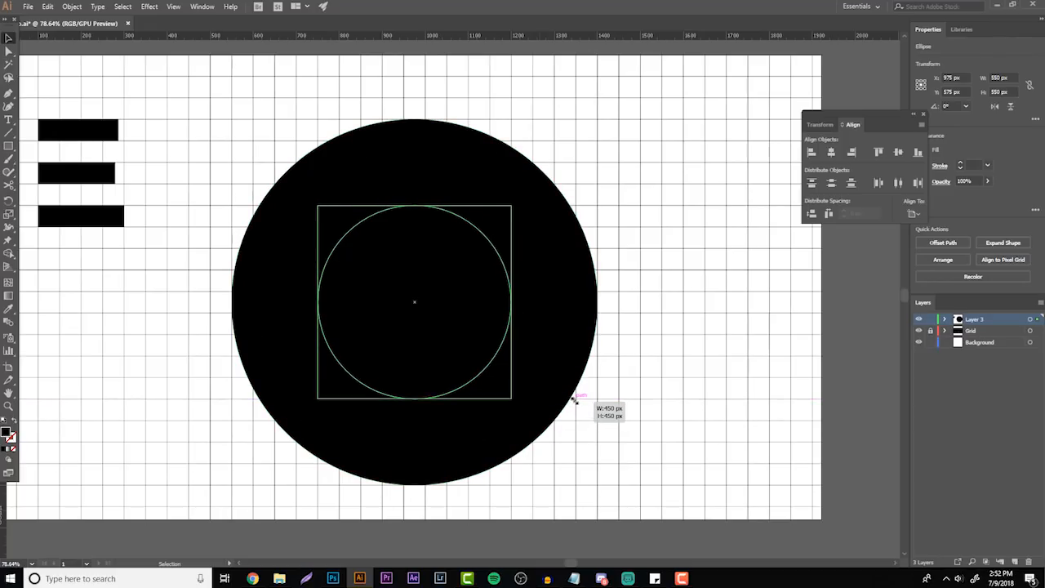
- Subtract the second ring, the fourth ring and the central disc from the concentric circles with the Shape Builder tool
drag(628, 510, 244, 116)
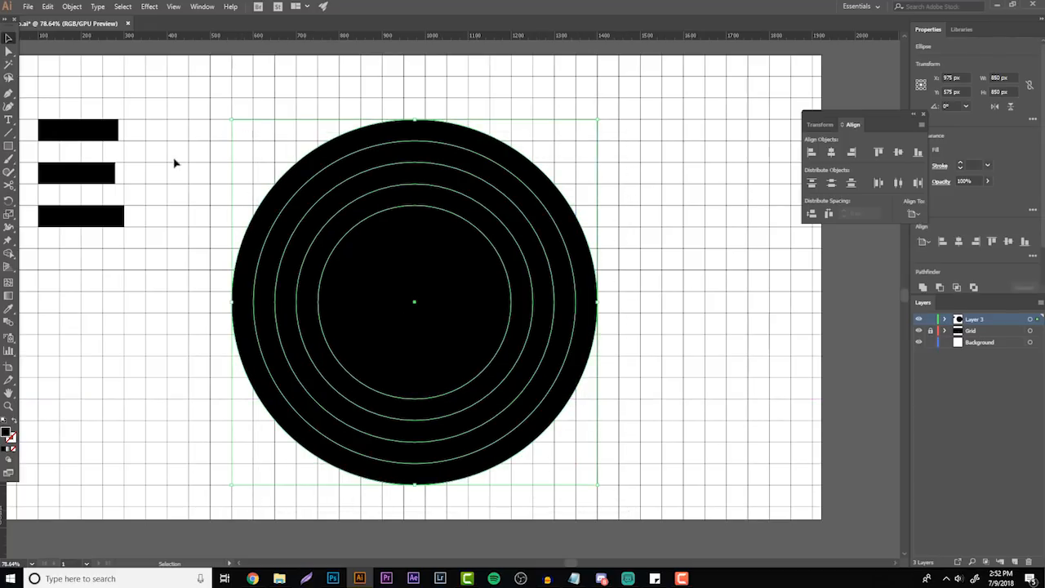
click(10, 256)
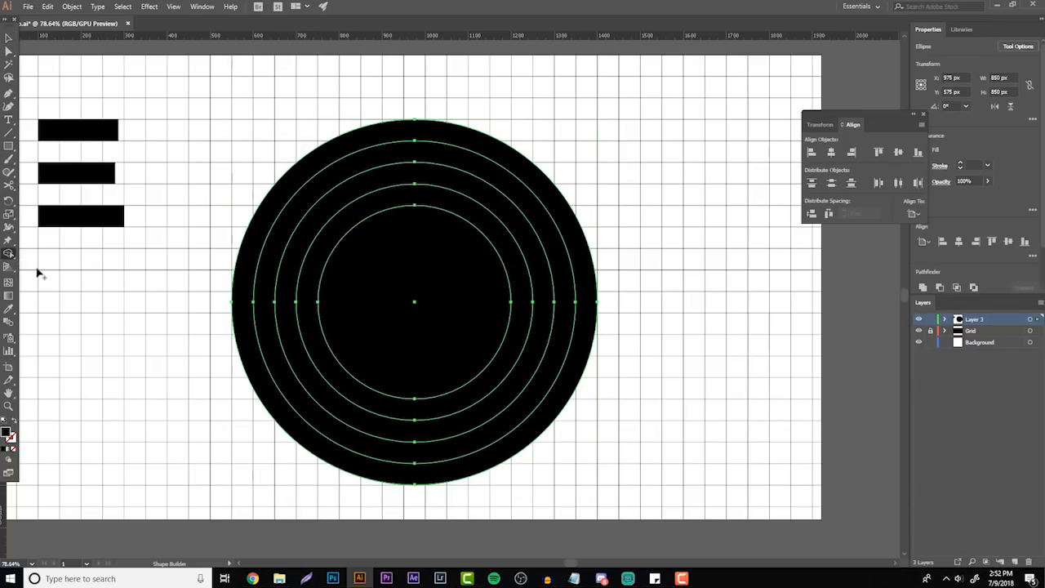
alt+click(263, 307)
alt+click(301, 316)
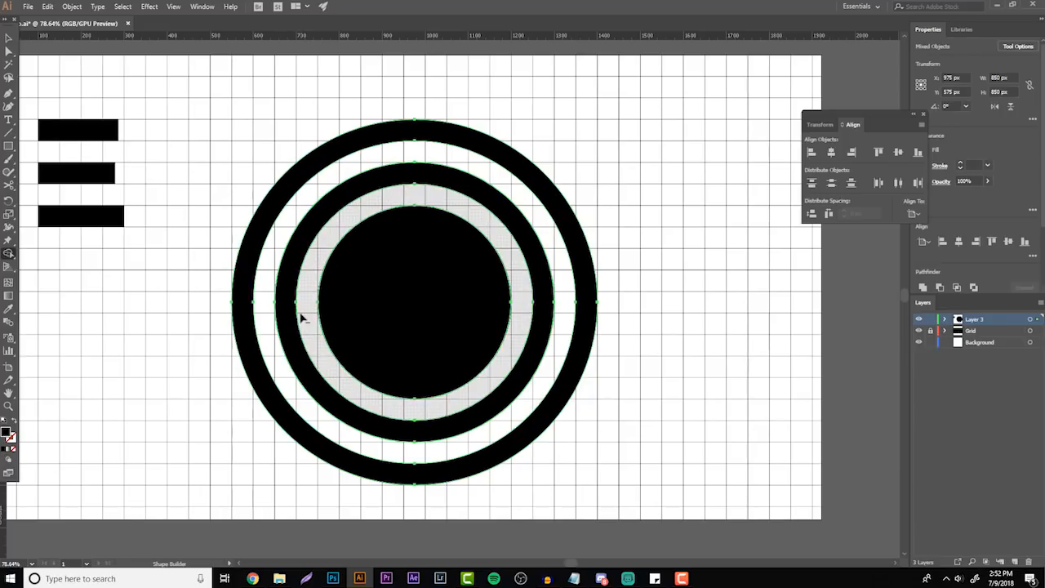
alt+click(405, 317)
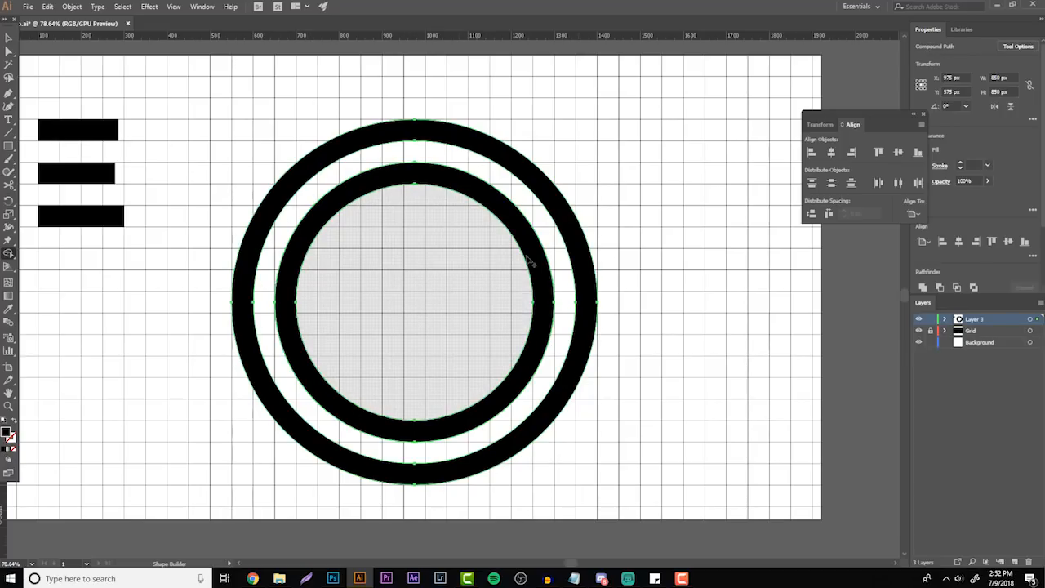
key(v)
click(70, 238)
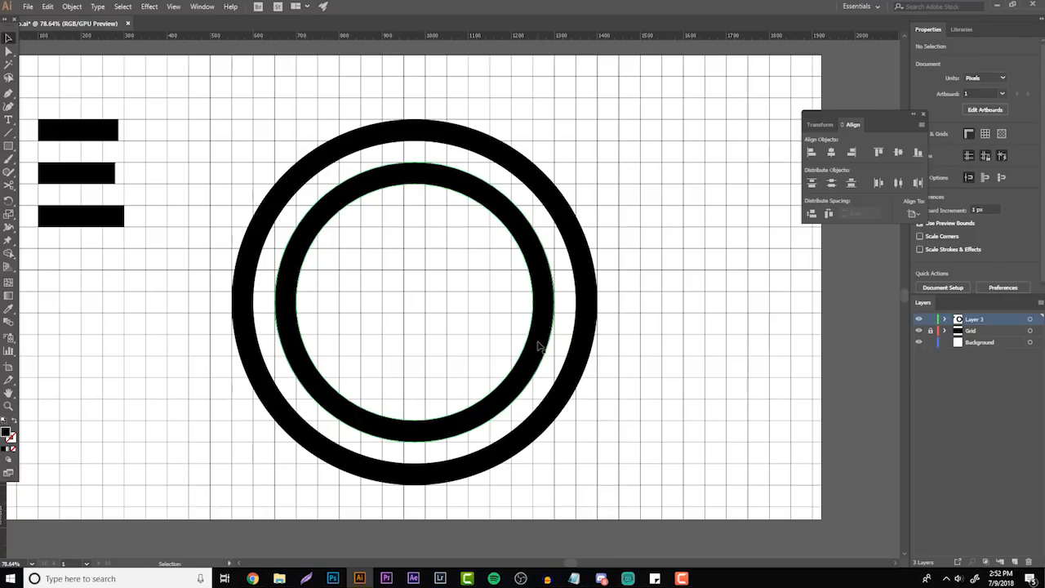
- Undo the Shape Builder cut-outs and the scaling of the innermost circle
key(a)
key(ctrl+z)
key(ctrl+z)
key(ctrl+z)
key(ctrl+z)
key(ctrl+z)
key(ctrl+z)
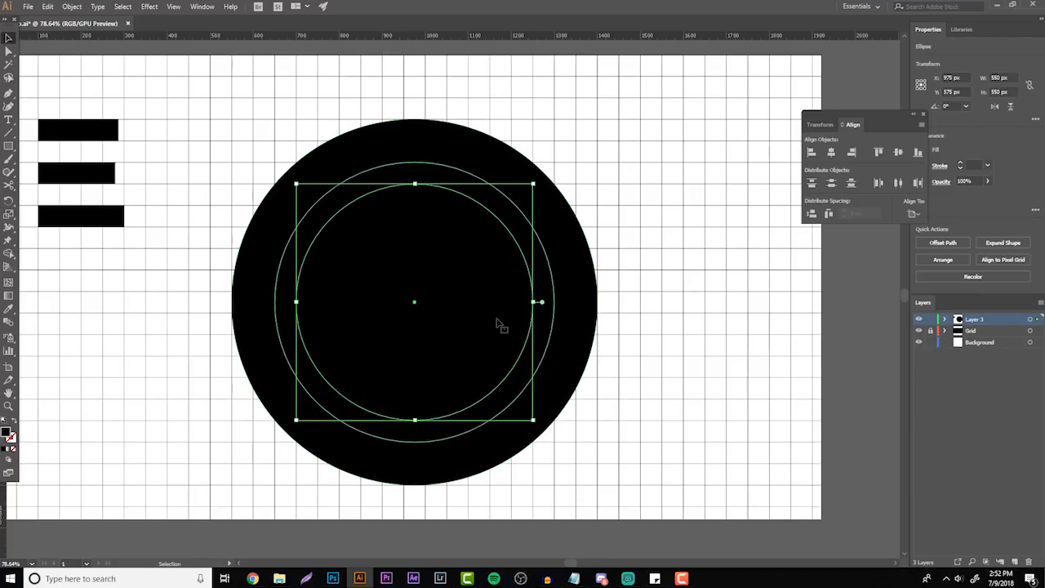
- Copy the 750 px circle and paste the duplicate directly in front of it
click(473, 445)
key(ctrl+c)
key(ctrl+f)
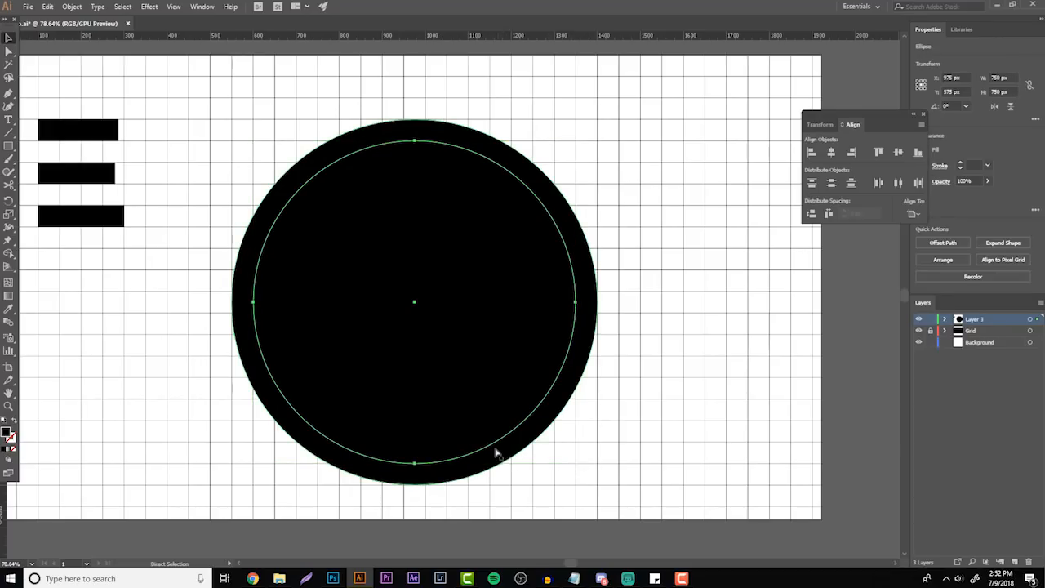
- Fit intermediate concentric circles halfway between the existing ones, including circles about 796 px and 592 px wide
drag(577, 464, 595, 474)
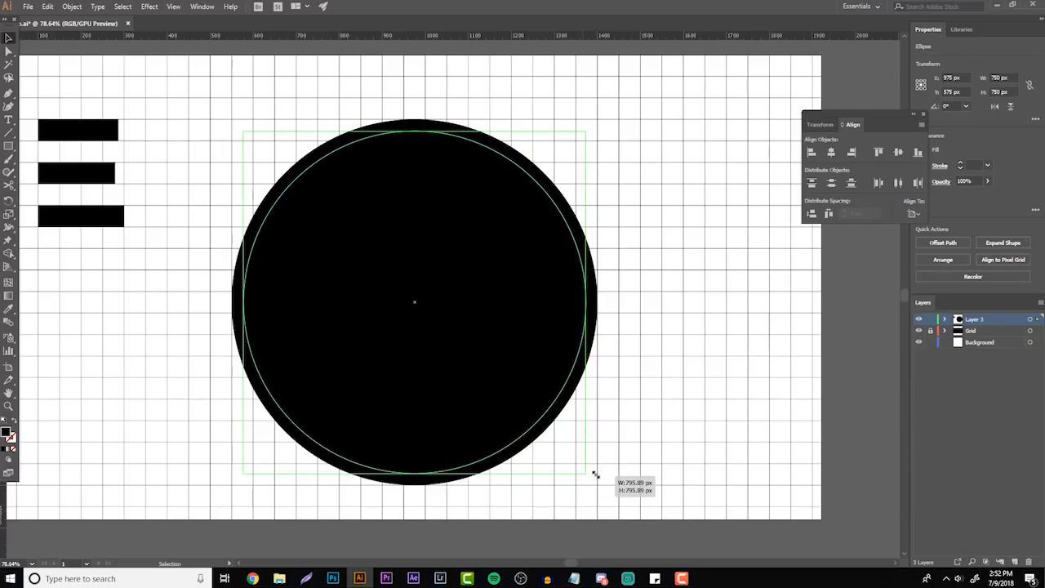
drag(595, 474, 595, 475)
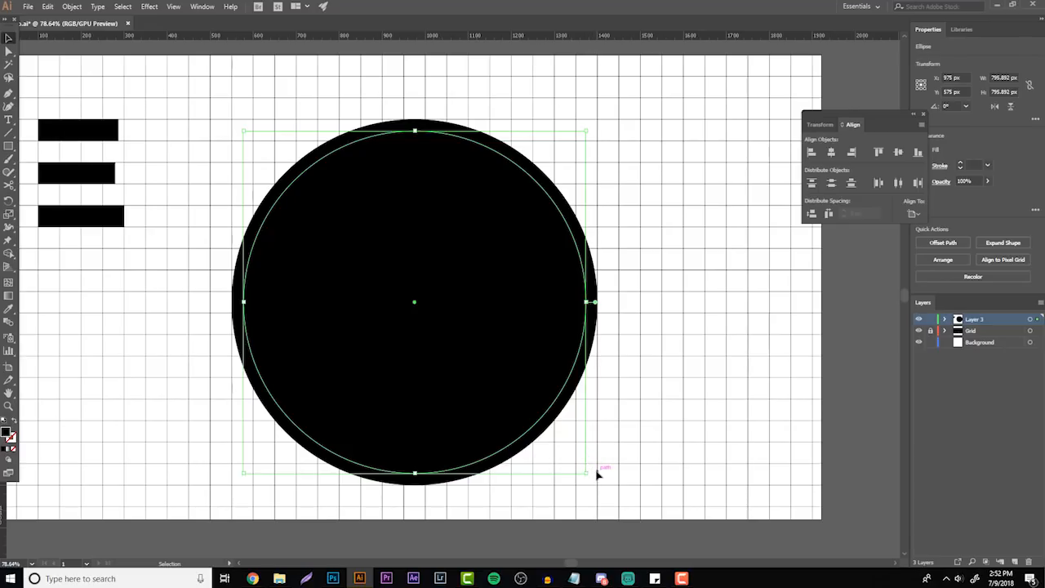
drag(585, 473, 555, 440)
key(a)
key(v)
key(a)
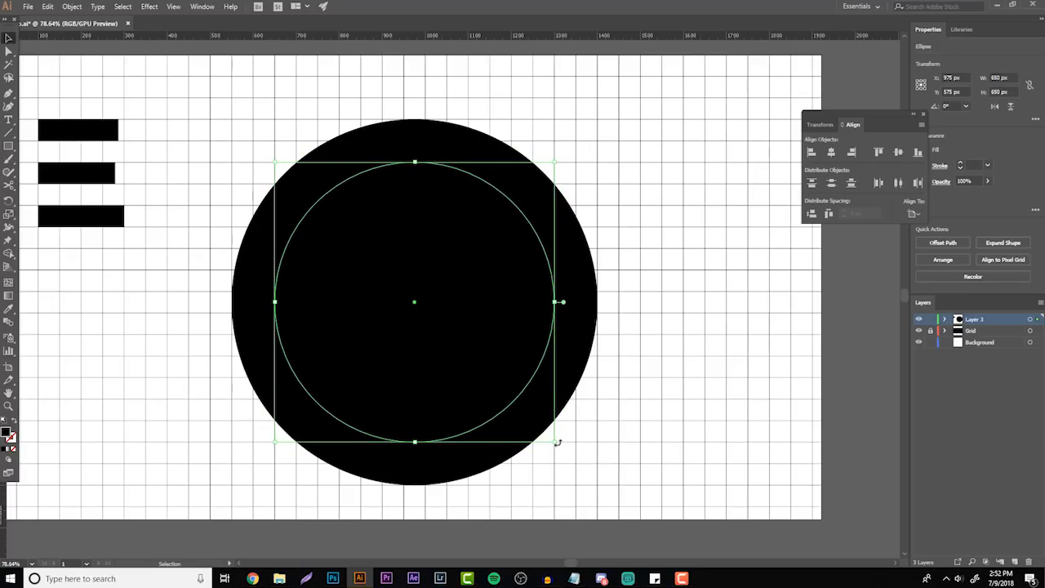
drag(557, 441, 540, 421)
- Subtract the second, fourth and sixth rings and the central disc from all the concentric circles with the Shape Builder tool
drag(629, 492, 306, 269)
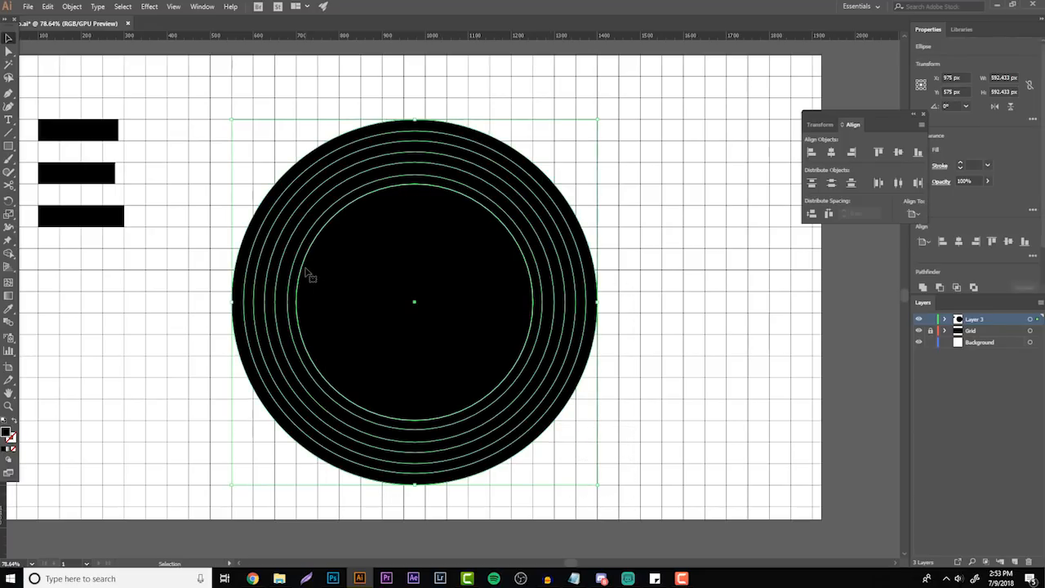
click(9, 254)
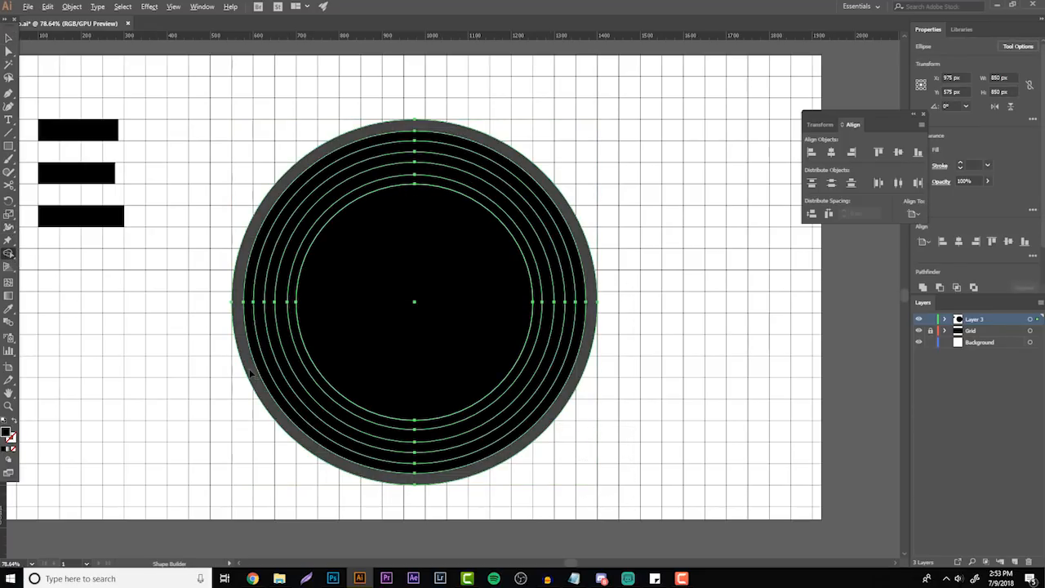
alt+click(263, 377)
alt+click(286, 369)
alt+click(309, 363)
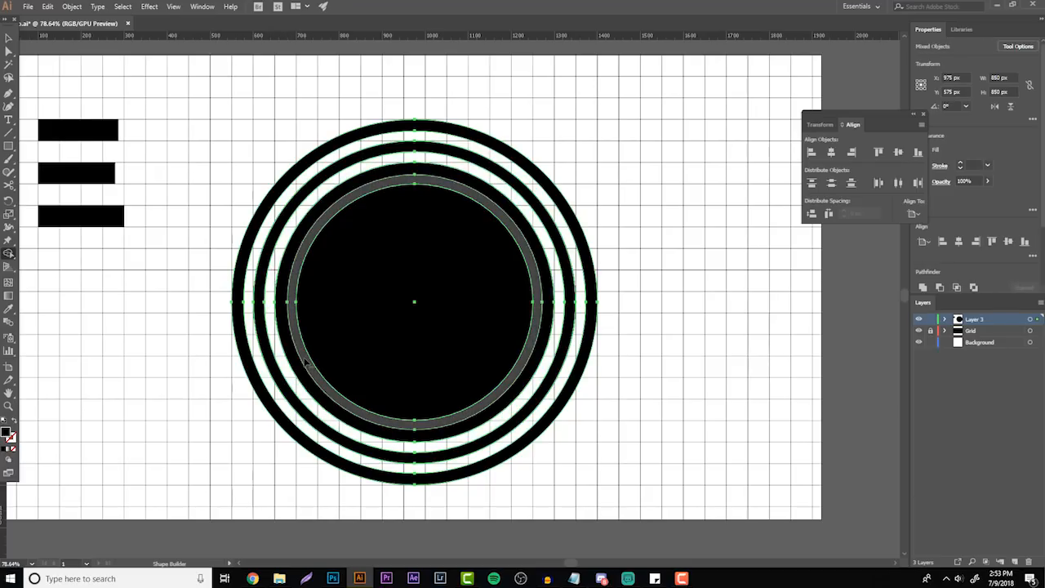
alt+click(335, 354)
key(v)
click(685, 425)
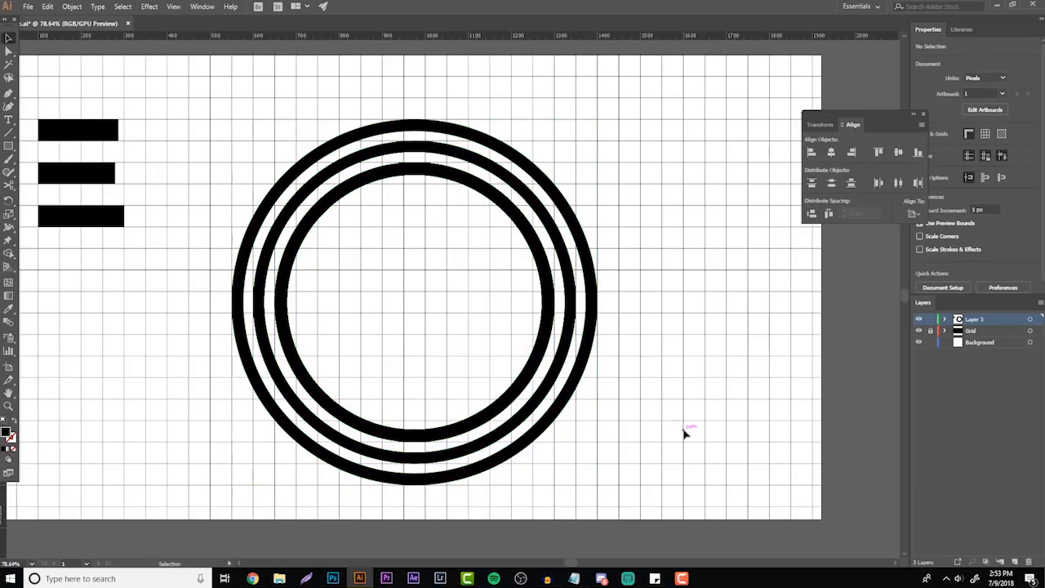
- Hide the Grid layer and scale the three rings down about their common centre to about 380 px wide
click(918, 331)
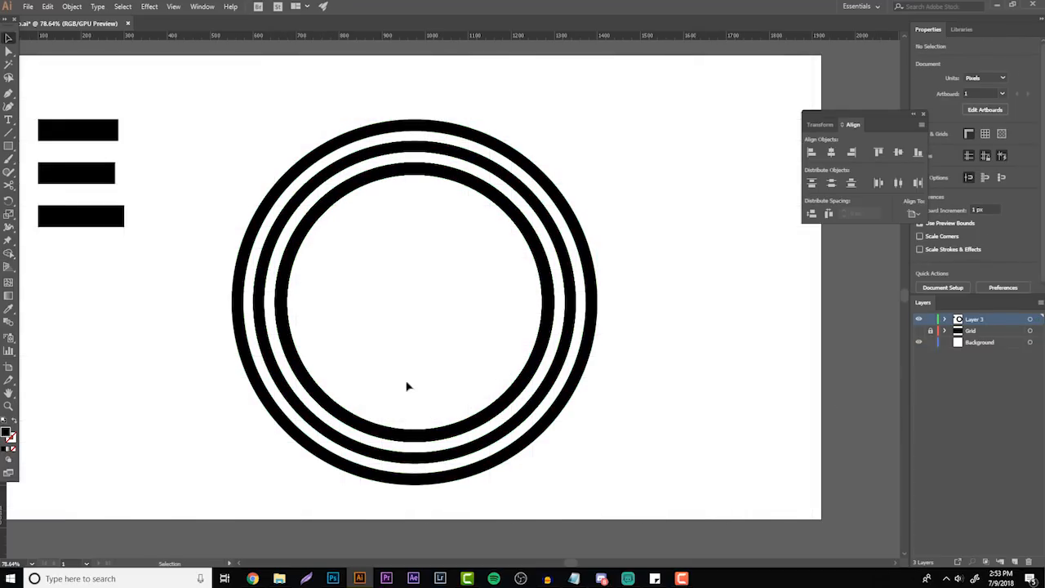
click(8, 405)
drag(478, 363, 348, 345)
drag(532, 331, 586, 324)
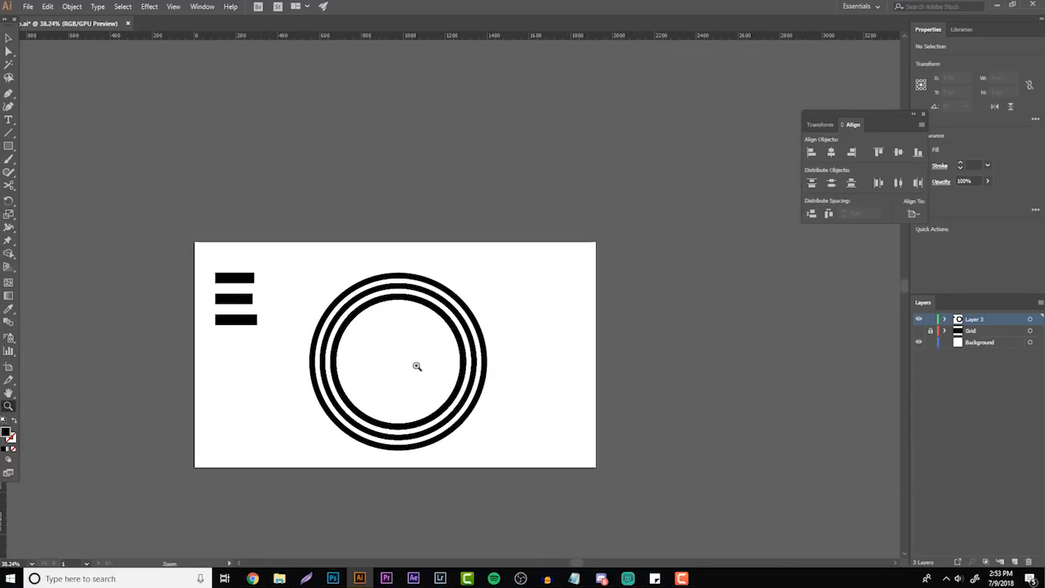
drag(417, 367, 461, 364)
key(v)
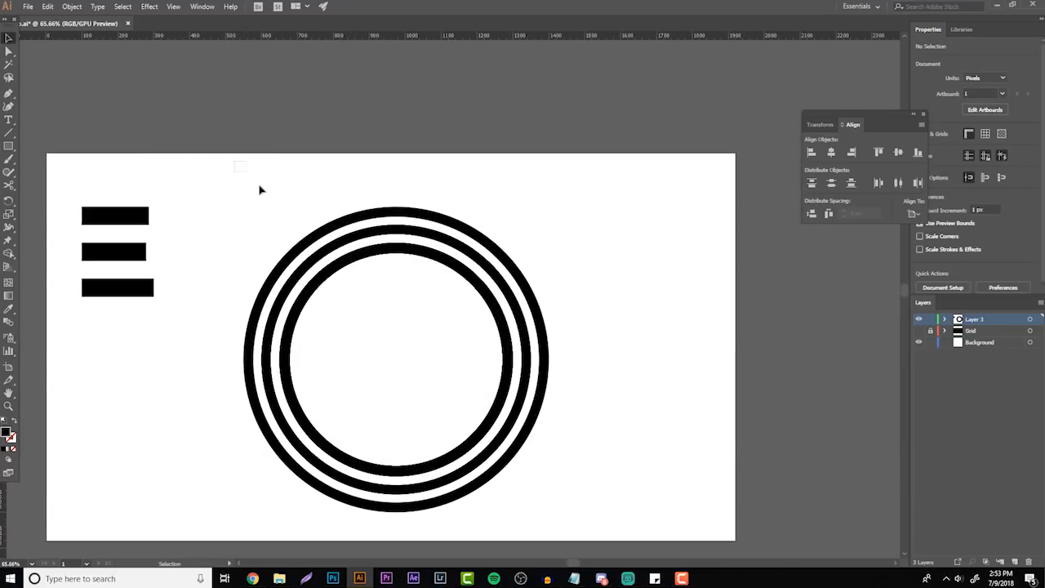
drag(259, 189, 607, 498)
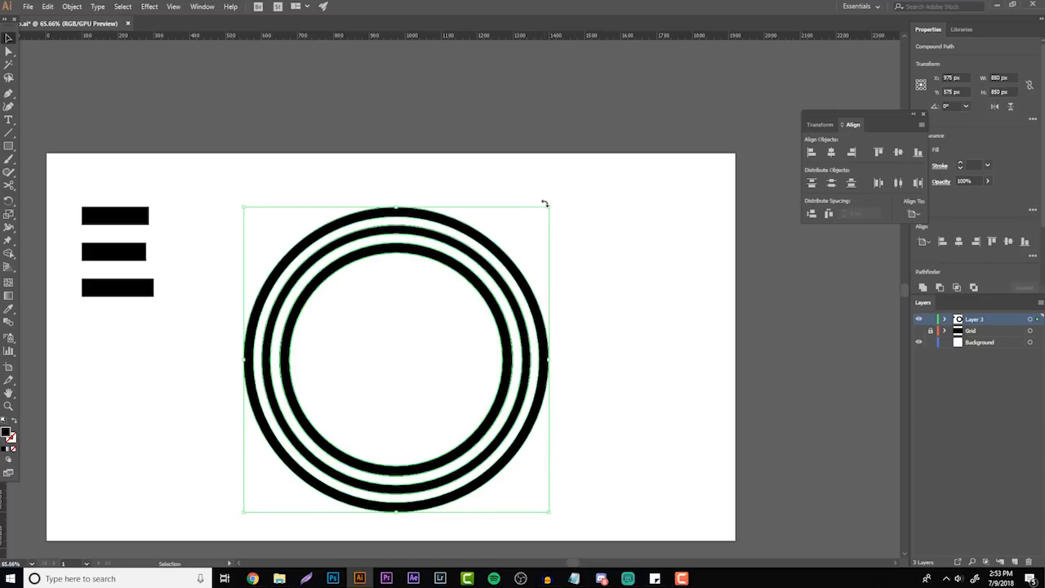
drag(551, 208, 463, 292)
click(8, 404)
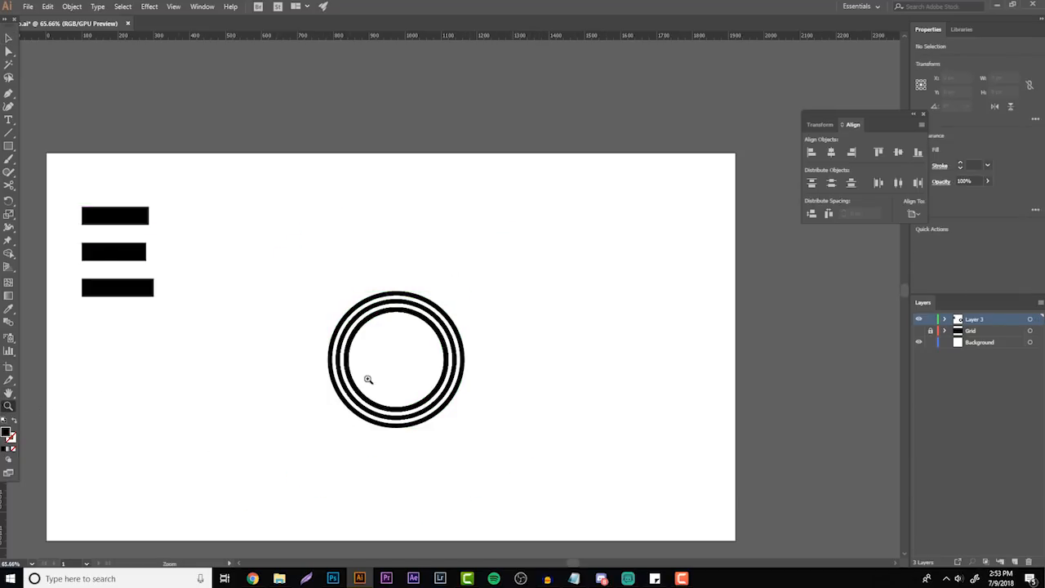
drag(361, 373, 372, 343)
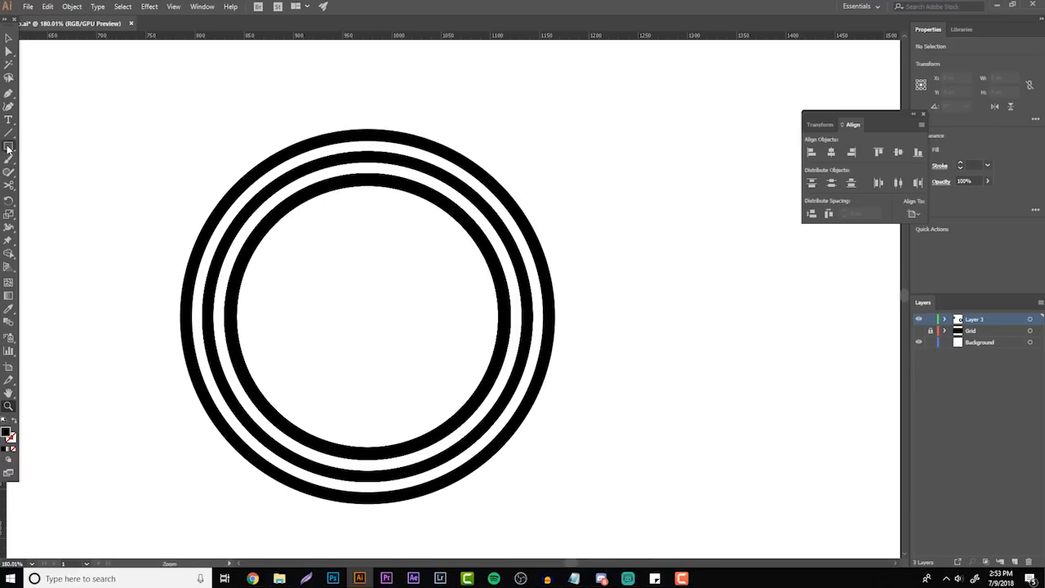
- Draw a separate test circle about 118 px wide outside the rings and remove its fill
drag(8, 147, 65, 169)
drag(66, 81, 184, 198)
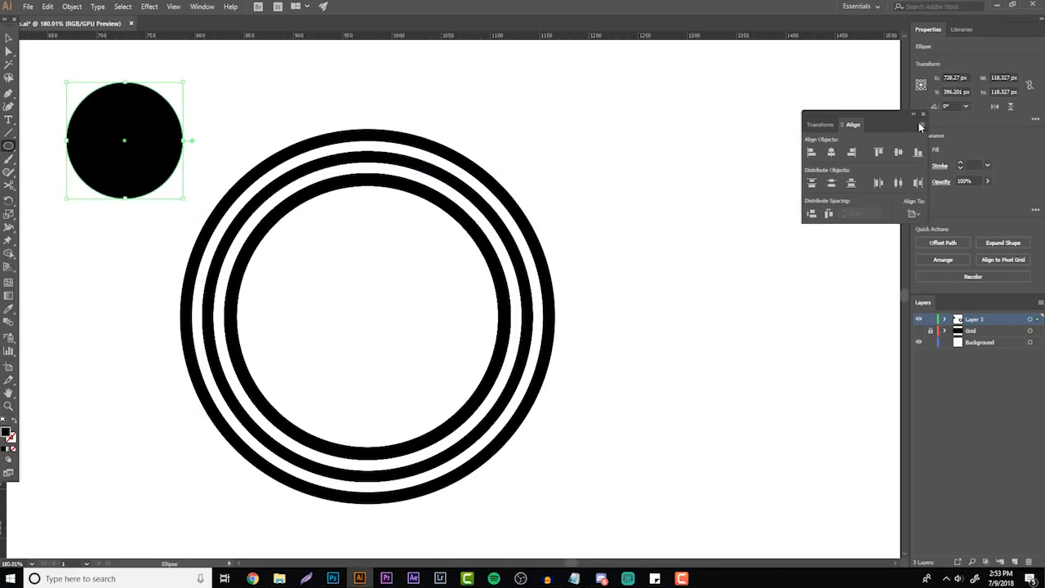
click(922, 114)
click(920, 150)
click(803, 192)
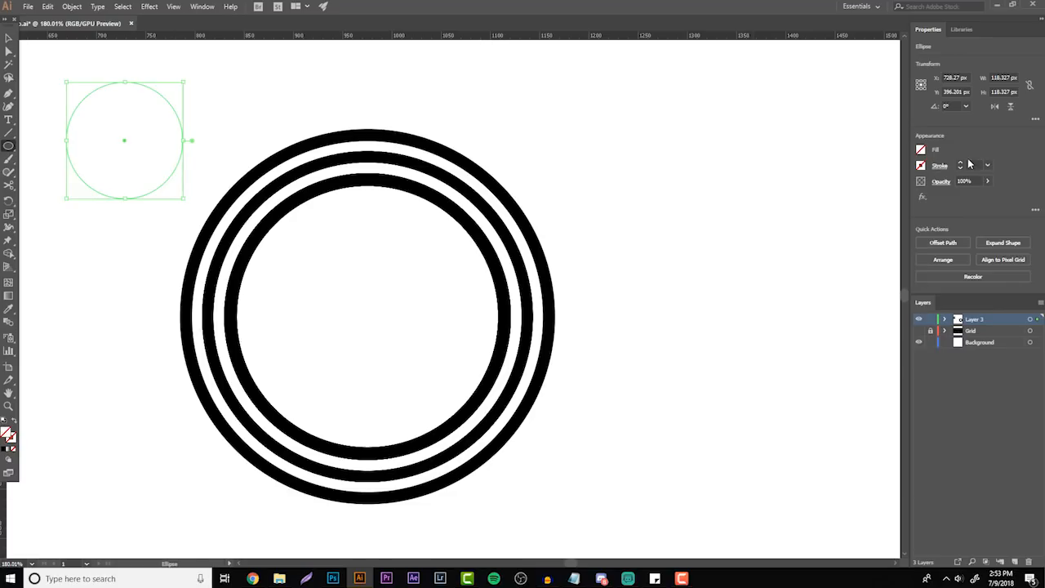
- Give the test circle an 11 pt black stroke aligned to the inside of its path
click(939, 166)
click(959, 165)
click(959, 164)
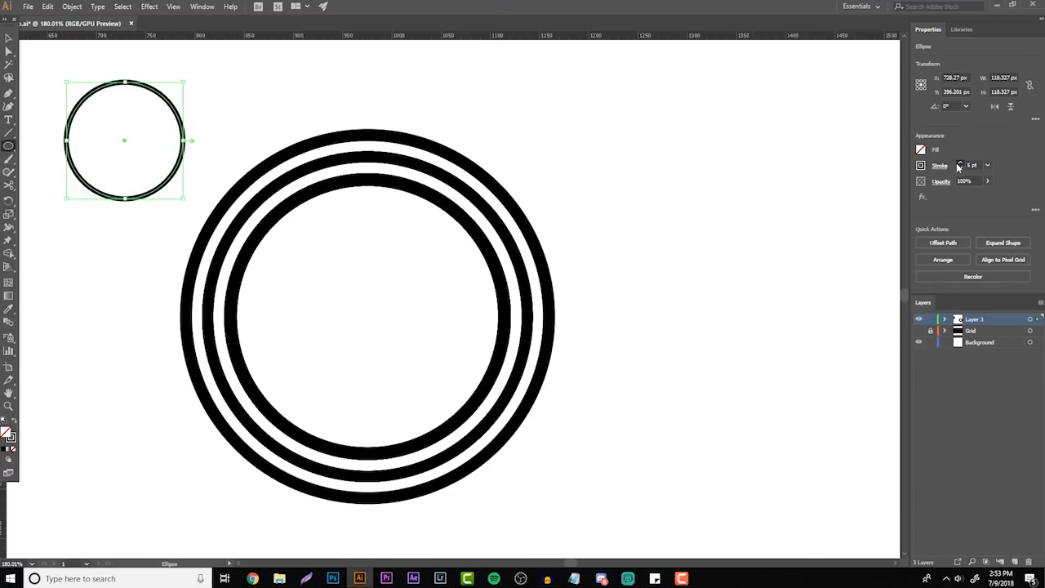
click(941, 165)
click(877, 224)
click(877, 223)
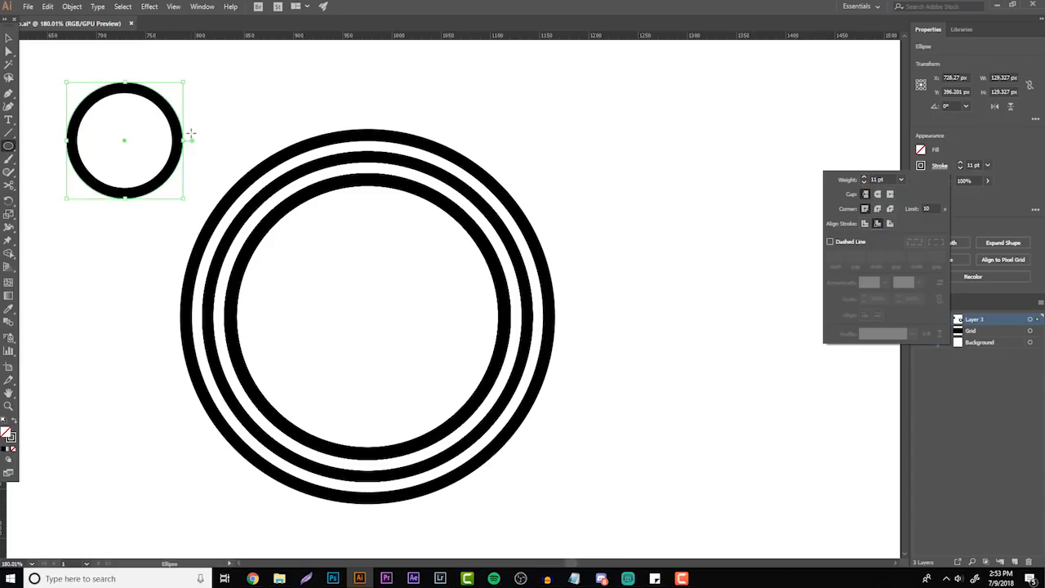
- Try scaling the stroked test circle down about its centre, and undo the resize
click(9, 40)
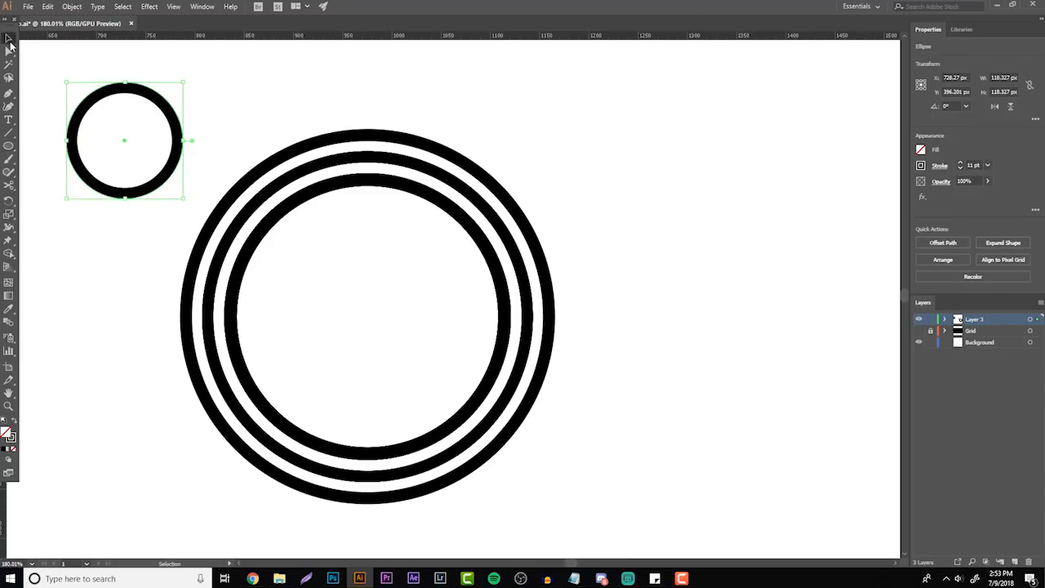
drag(179, 90, 141, 122)
click(198, 116)
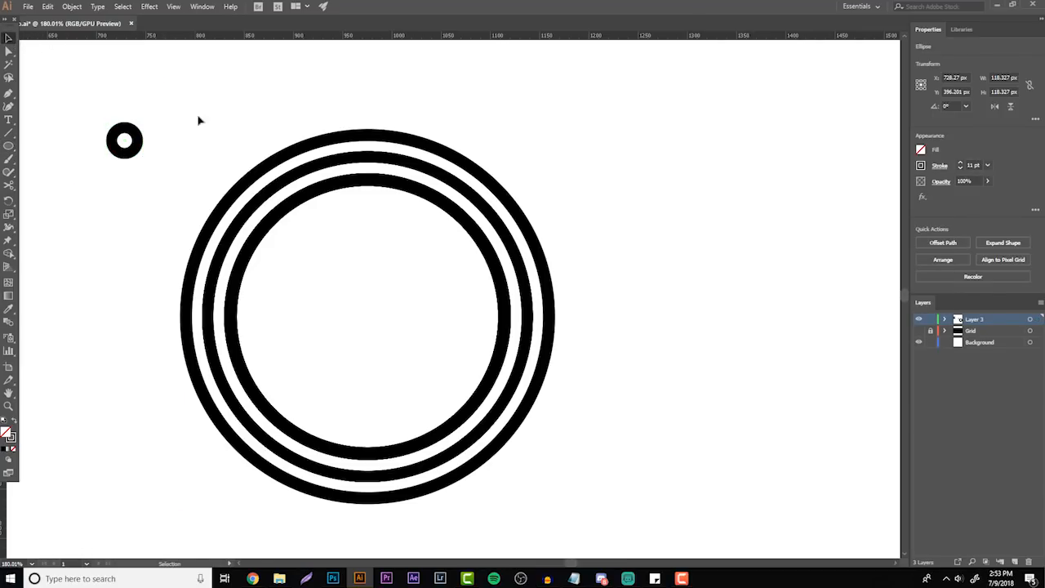
click(131, 155)
key(ctrl+z)
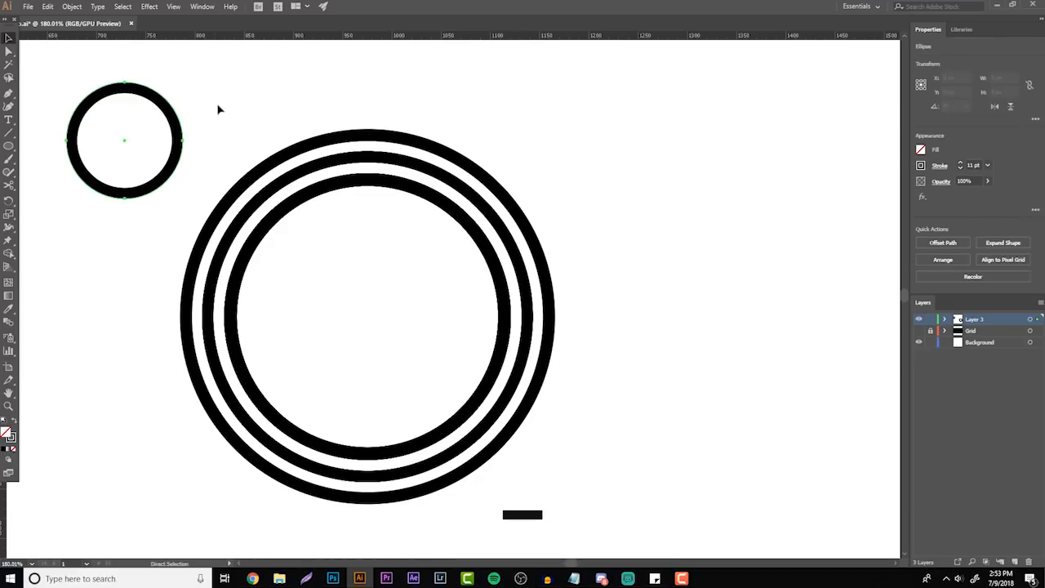
- Expand the appearance of the stroked test circle into a filled compound path, and delete it
click(231, 98)
click(138, 90)
click(72, 6)
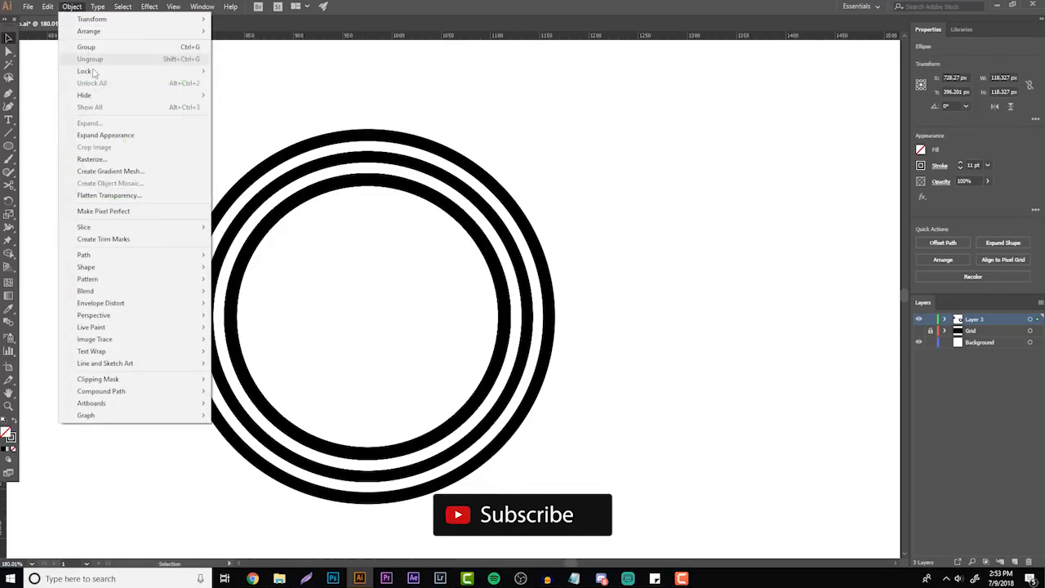
click(105, 135)
click(243, 93)
click(173, 156)
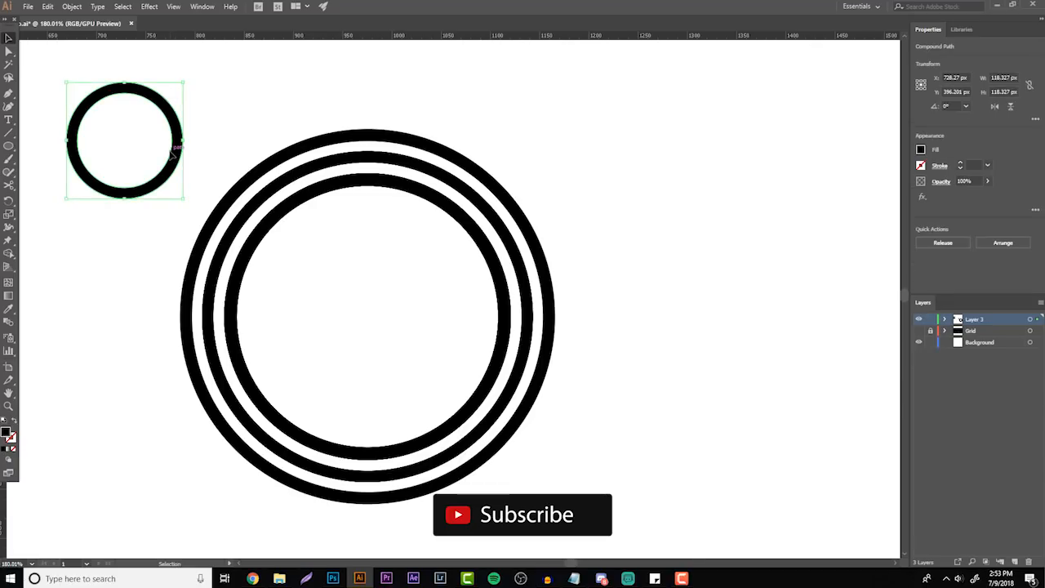
key(Delete)
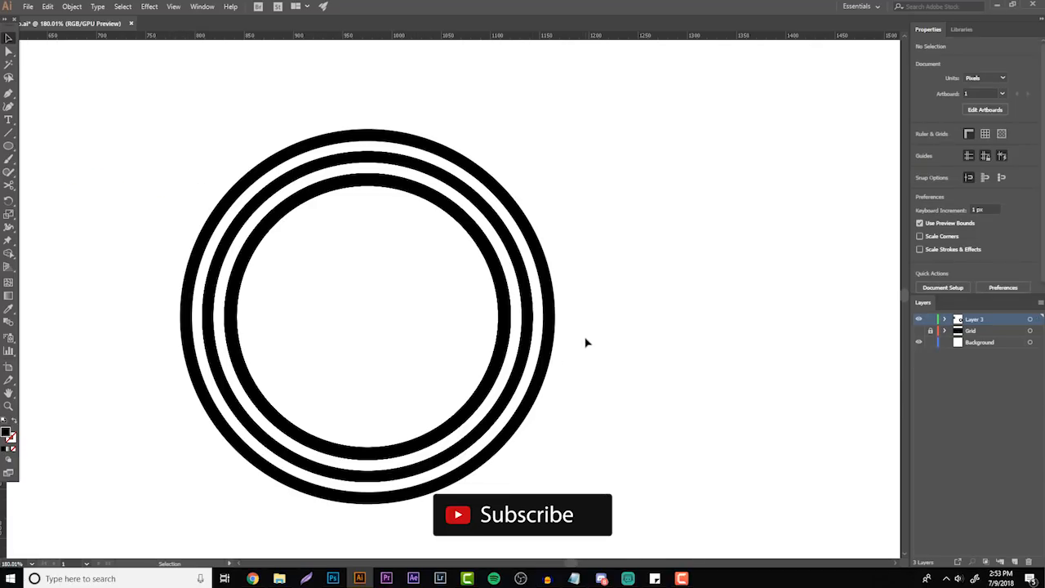
- Place a vertical and a horizontal guide crossing at the centre of the three rings
click(8, 406)
drag(466, 344, 227, 352)
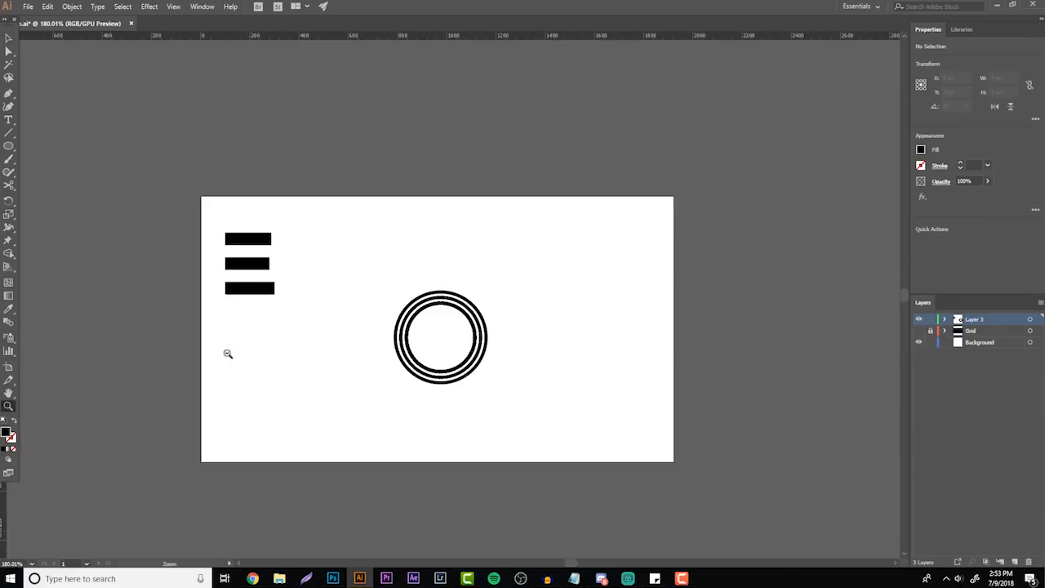
drag(499, 324, 662, 257)
drag(375, 348, 397, 351)
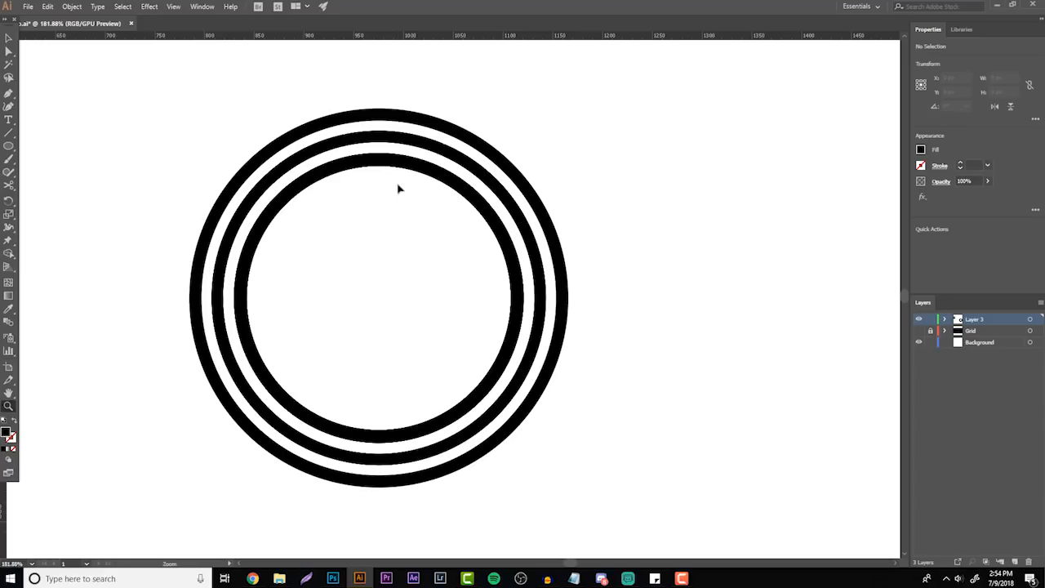
key(v)
click(378, 163)
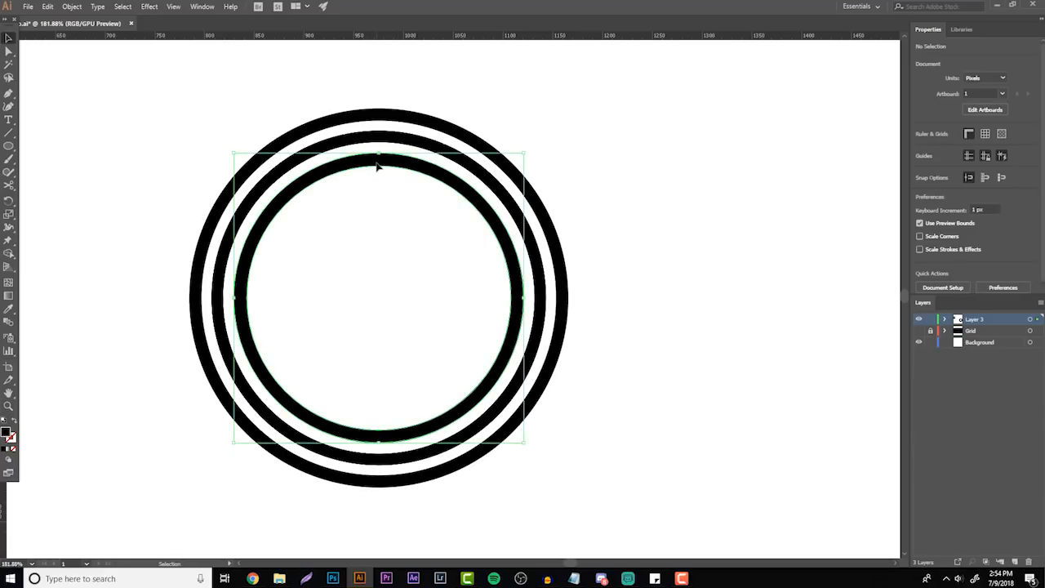
click(629, 277)
click(387, 434)
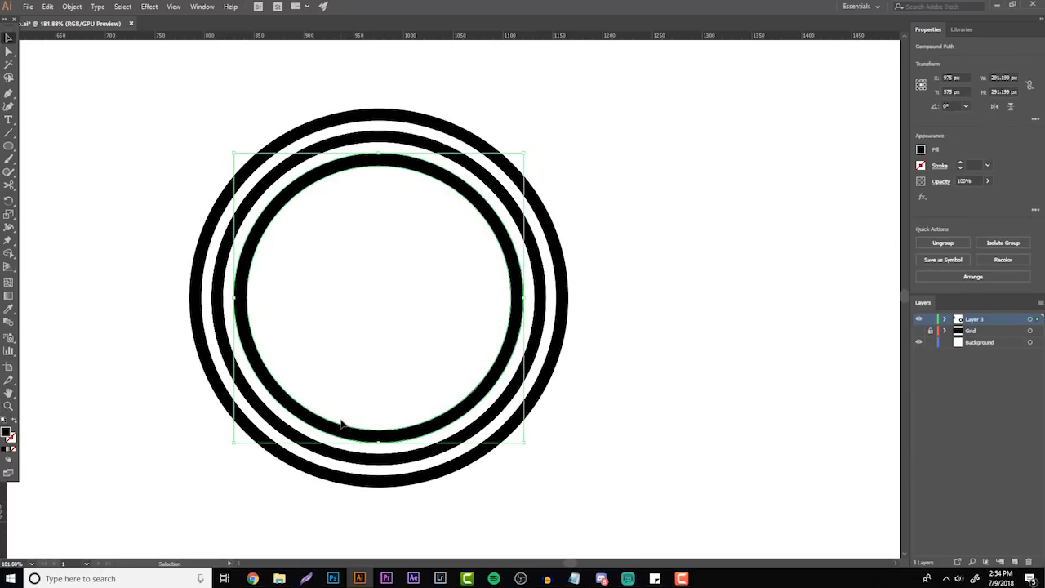
key(a)
key(v)
drag(378, 444, 378, 443)
click(386, 159)
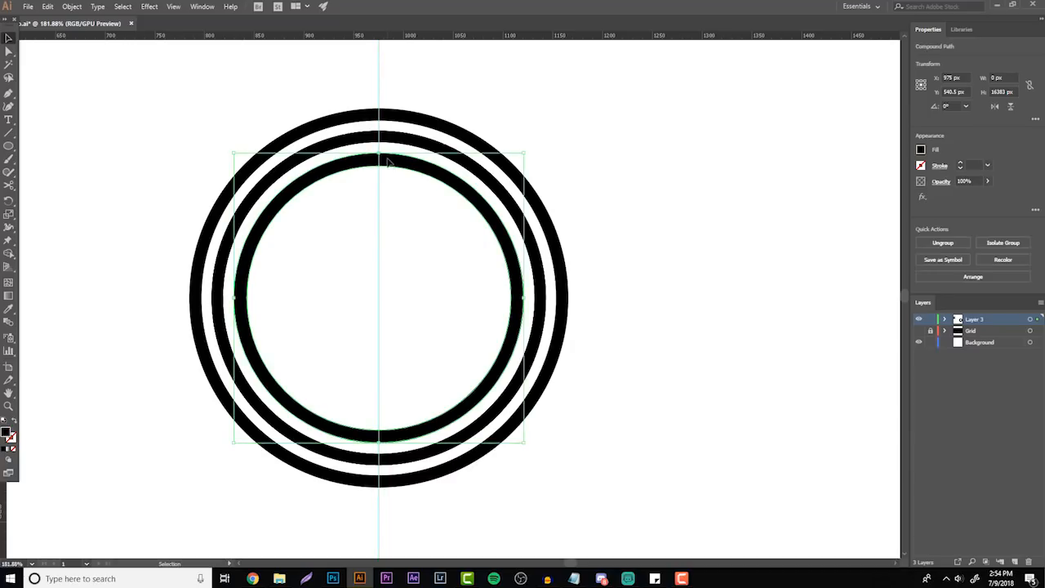
drag(363, 40, 239, 302)
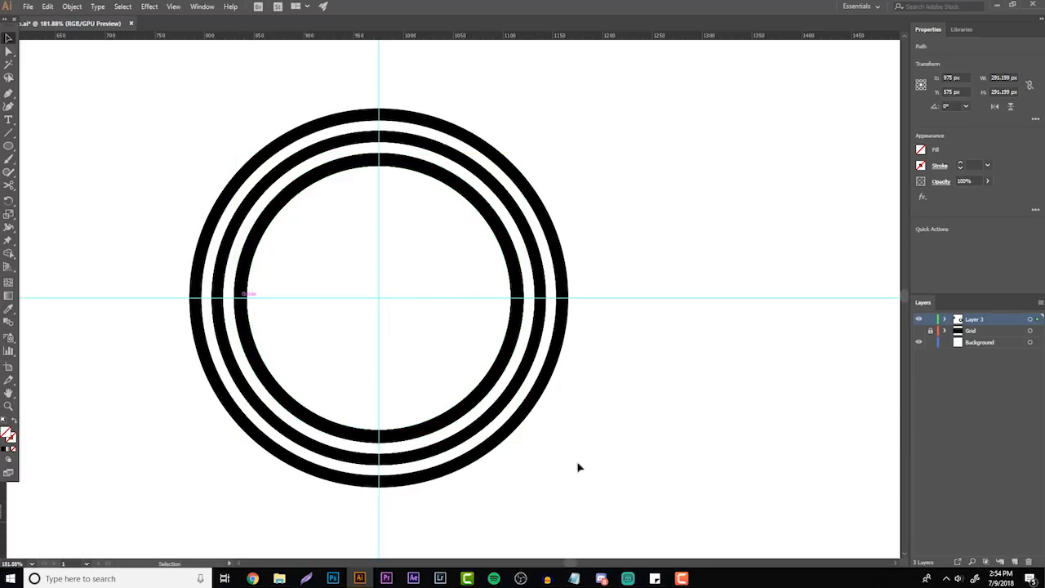
click(619, 492)
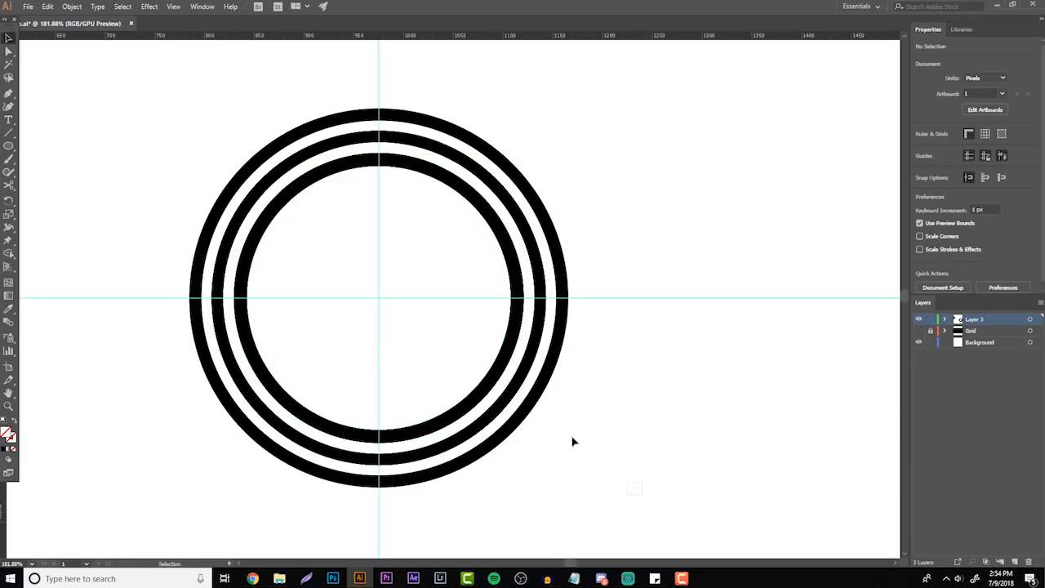
- Centre the three rings together with both guides on the artboard, horizontally and vertically
drag(571, 494, 196, 103)
click(959, 242)
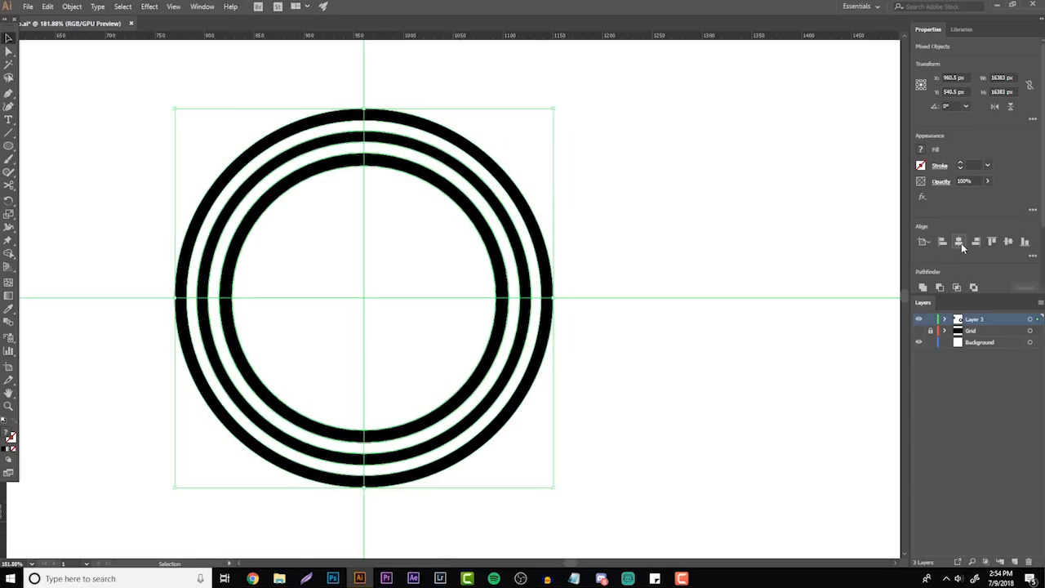
click(1008, 243)
click(742, 309)
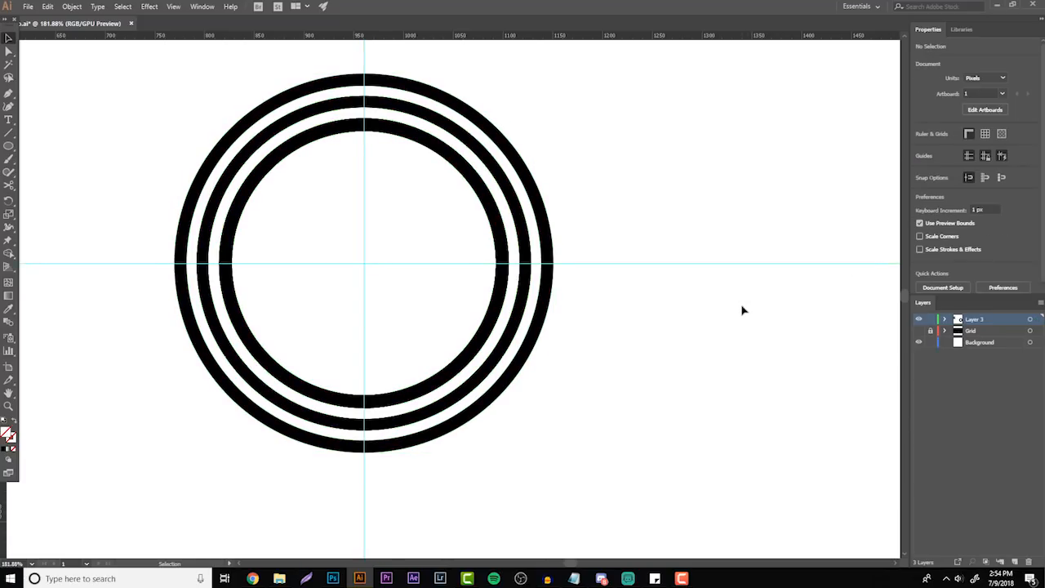
drag(311, 290, 311, 290)
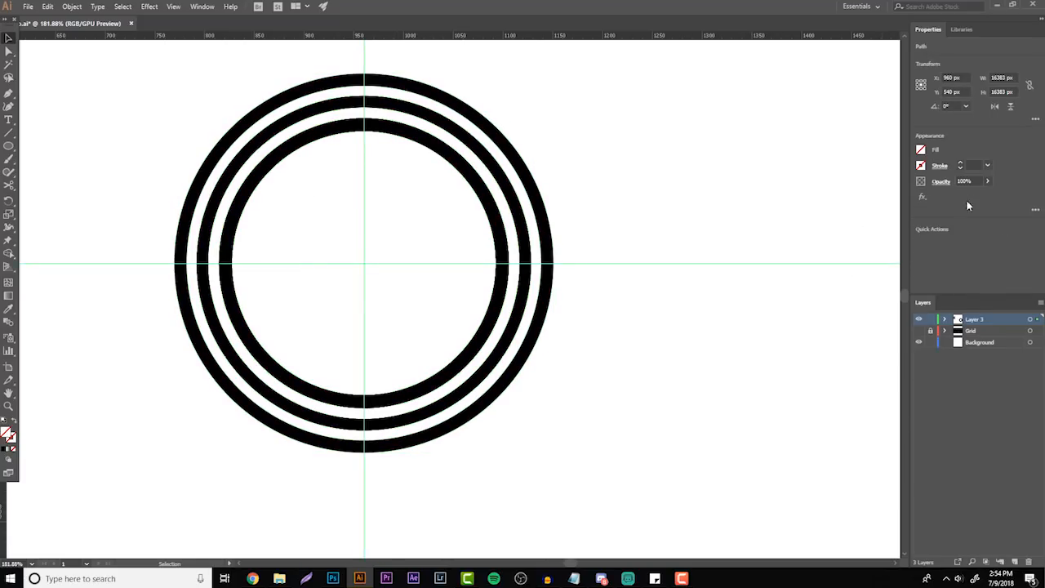
click(202, 7)
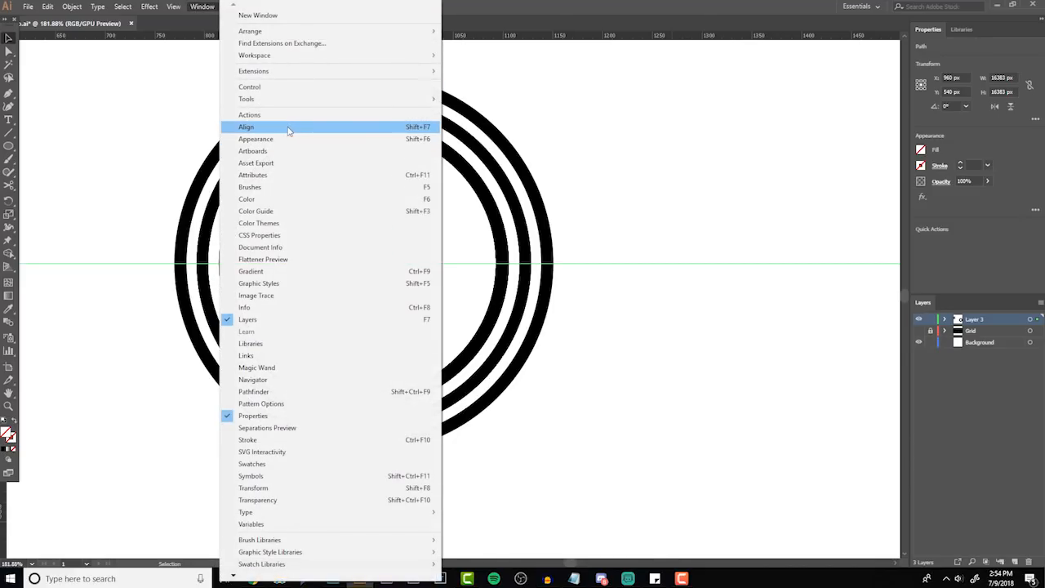
click(237, 127)
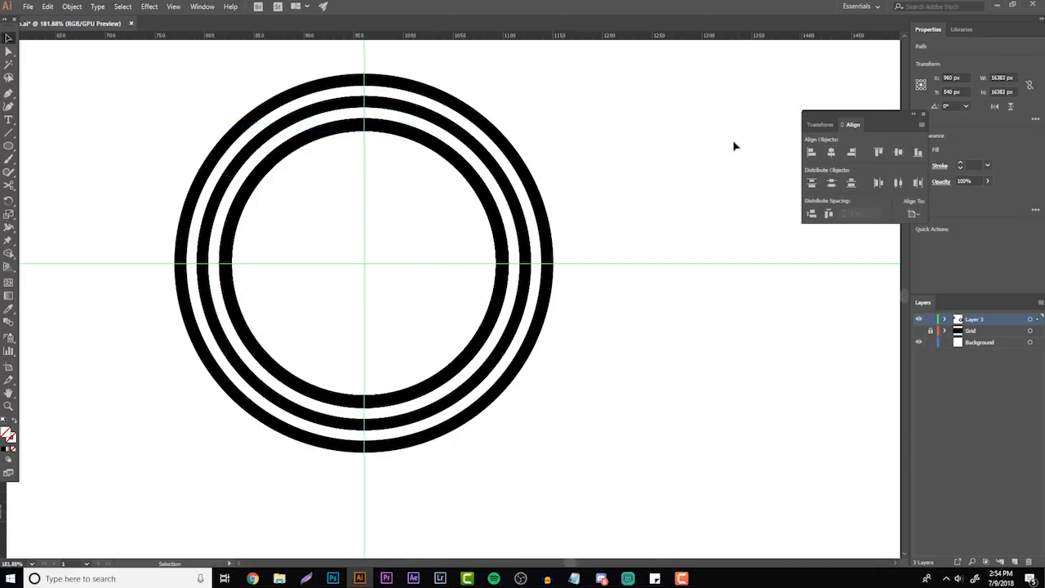
click(734, 147)
scroll(735, 146, up, 2)
click(923, 115)
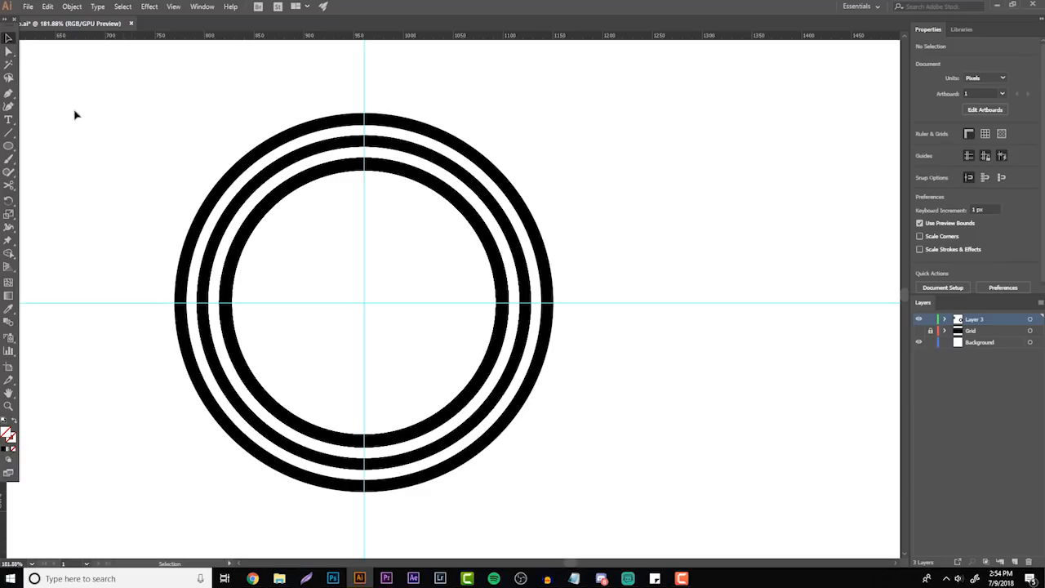
- Draw a thin black-filled horizontal rectangle about 438 by 13 px, matching the inner ring's thickness, and place it above the rings
click(7, 145)
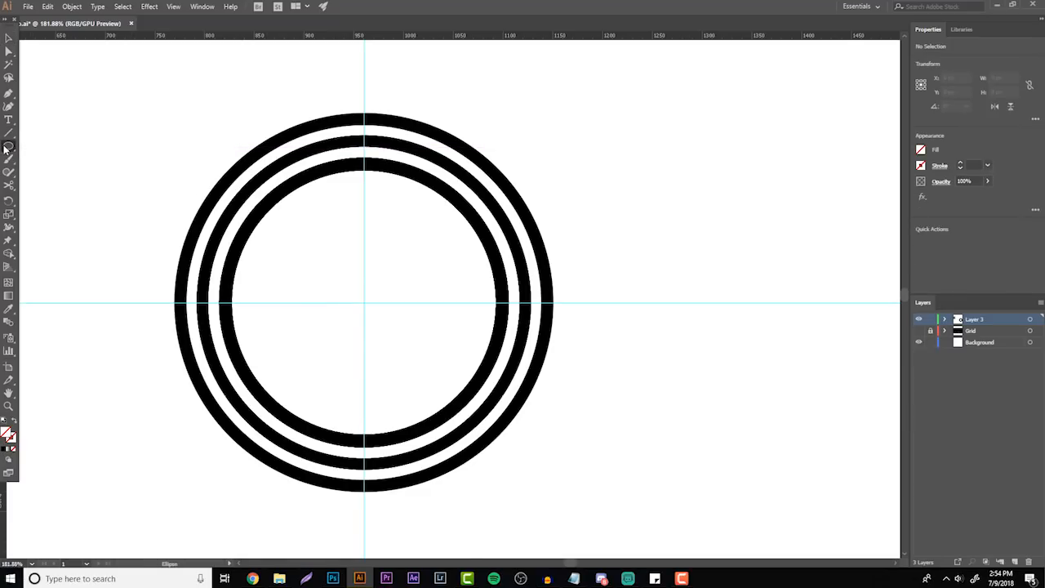
drag(8, 148, 49, 147)
drag(364, 435, 799, 446)
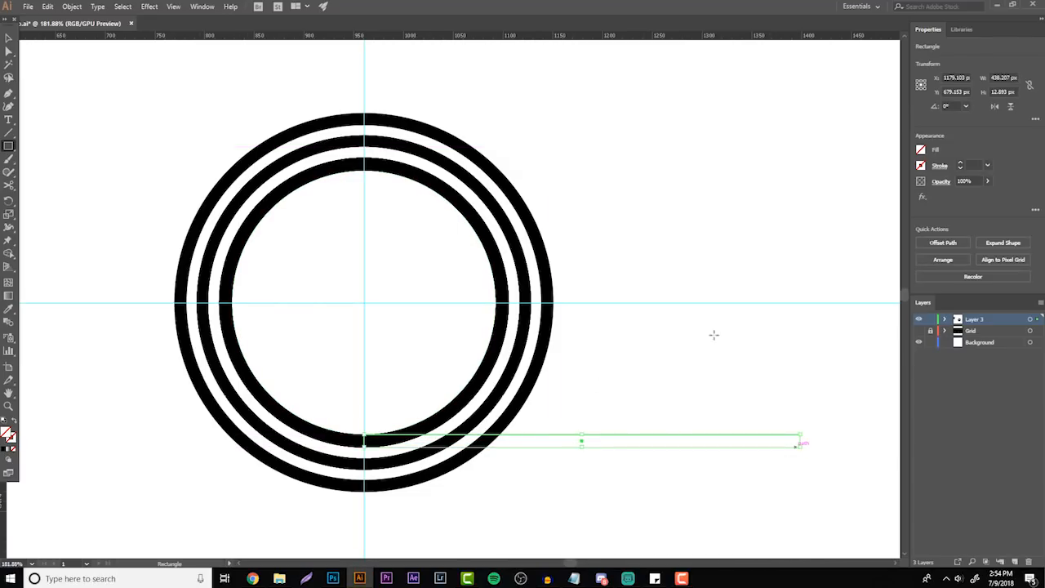
click(921, 151)
click(824, 188)
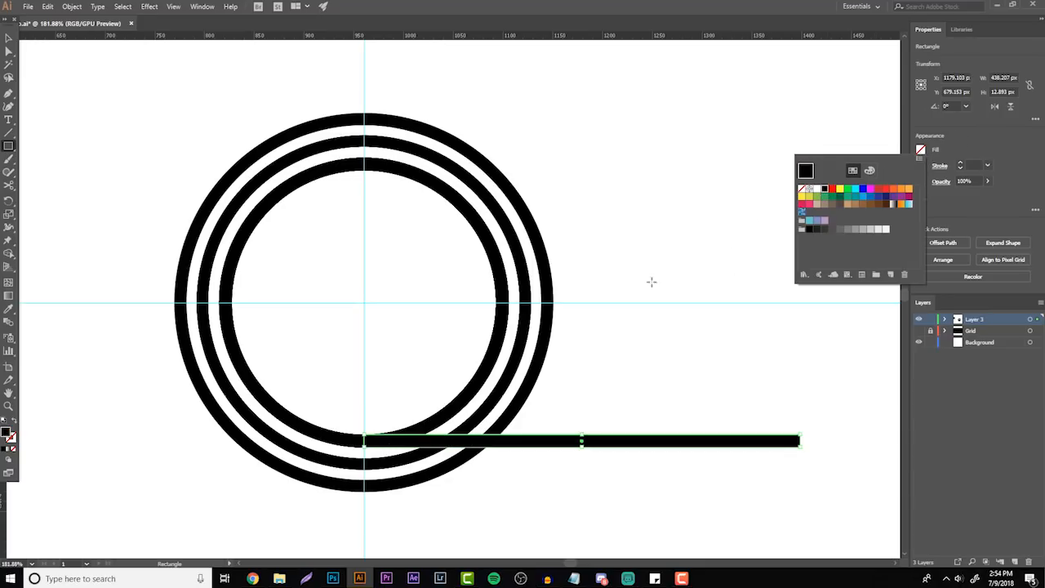
click(8, 38)
drag(517, 443, 583, 68)
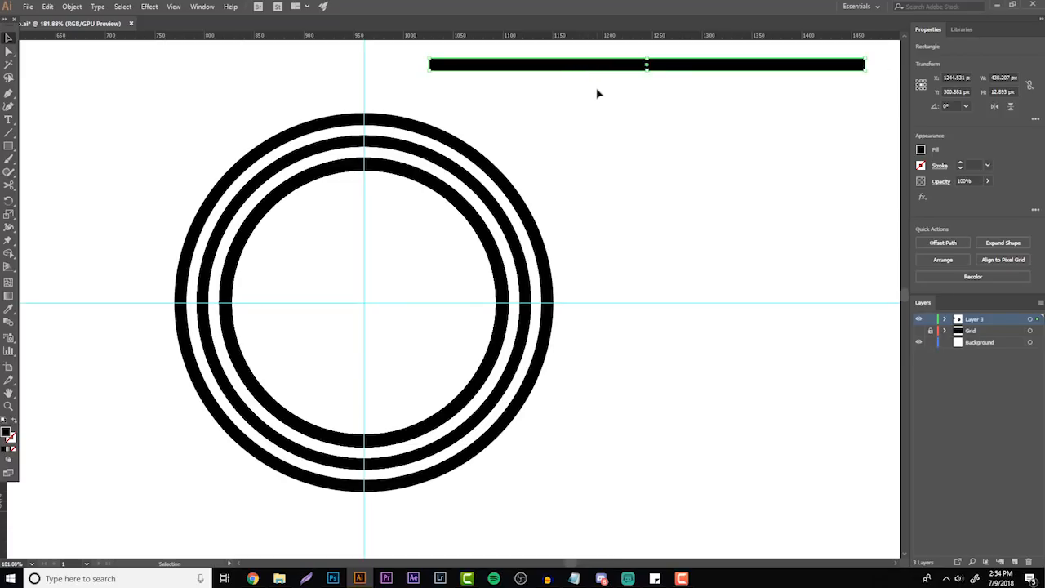
- Duplicate the long black bar across the right side of the rings and shorten the copy to about 220 px
drag(580, 77, 512, 275)
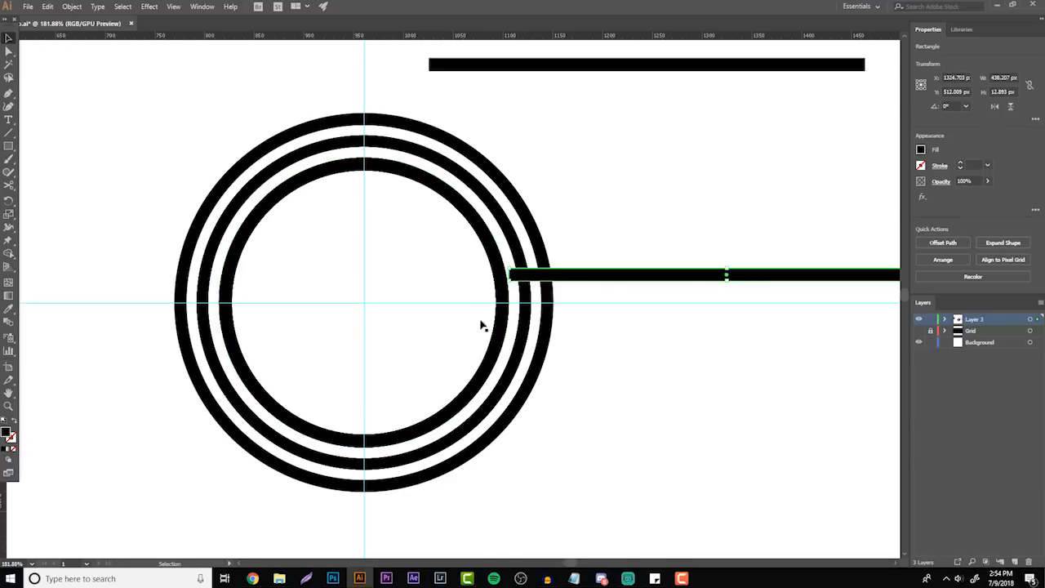
click(8, 405)
drag(647, 270, 835, 277)
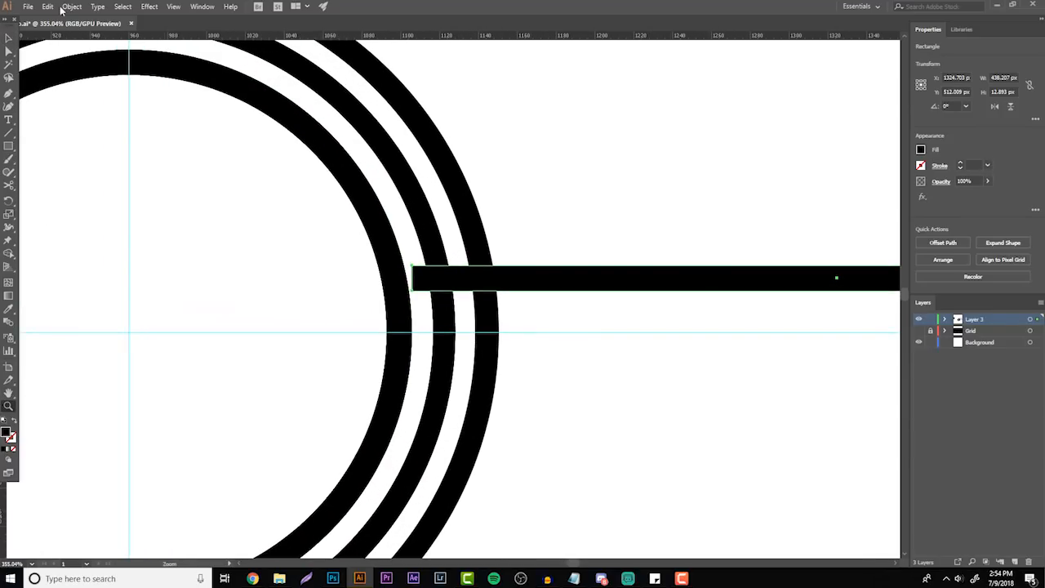
click(6, 38)
drag(417, 277, 298, 277)
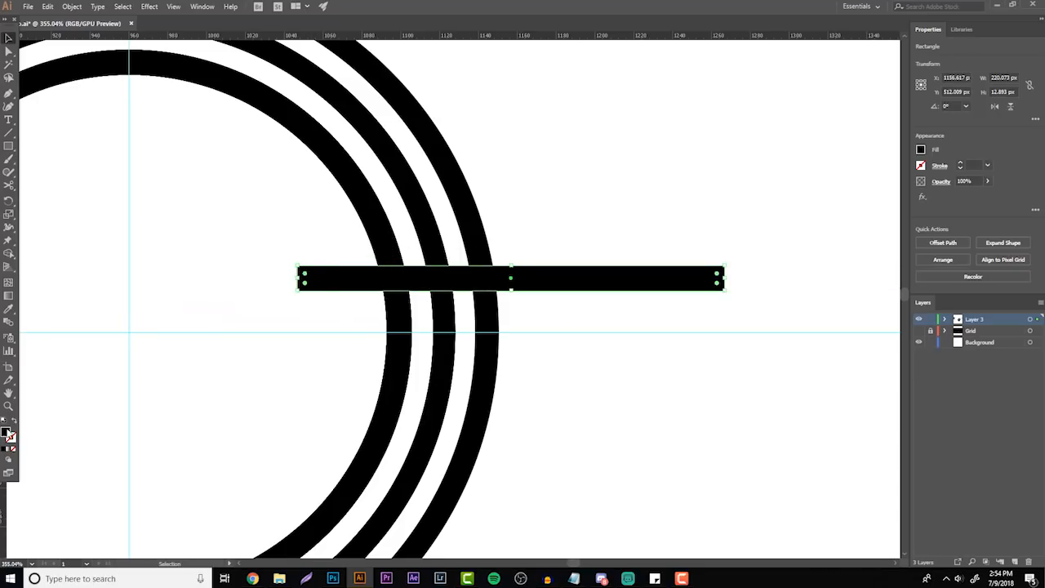
- Switch to Chrome to examine the H logo with the eye on the logo portfolio page, and return to Illustrator
click(8, 406)
drag(440, 323, 324, 321)
drag(397, 321, 457, 321)
scroll(399, 349, down, 1)
drag(369, 371, 431, 355)
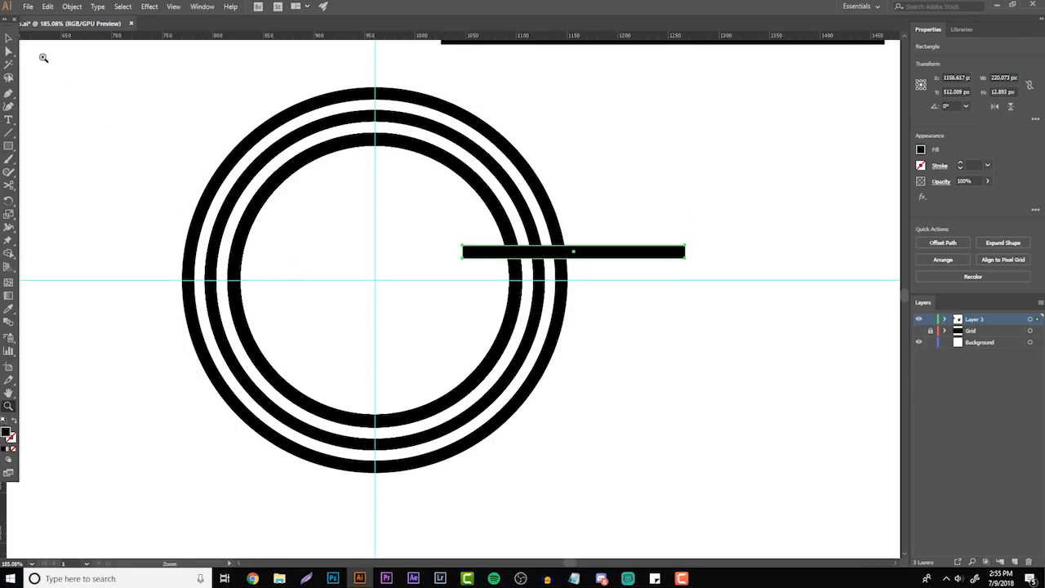
click(8, 38)
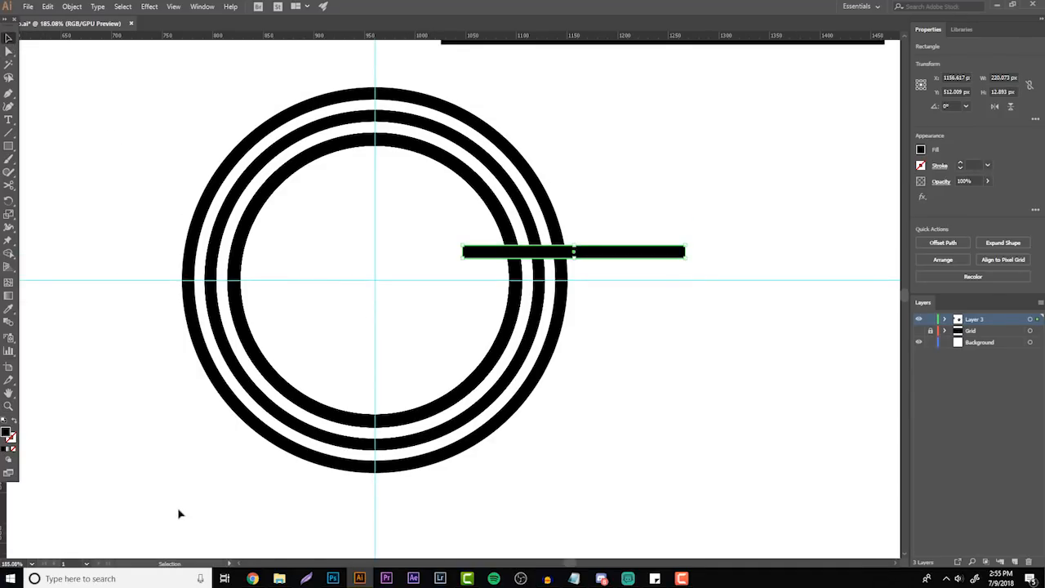
click(253, 578)
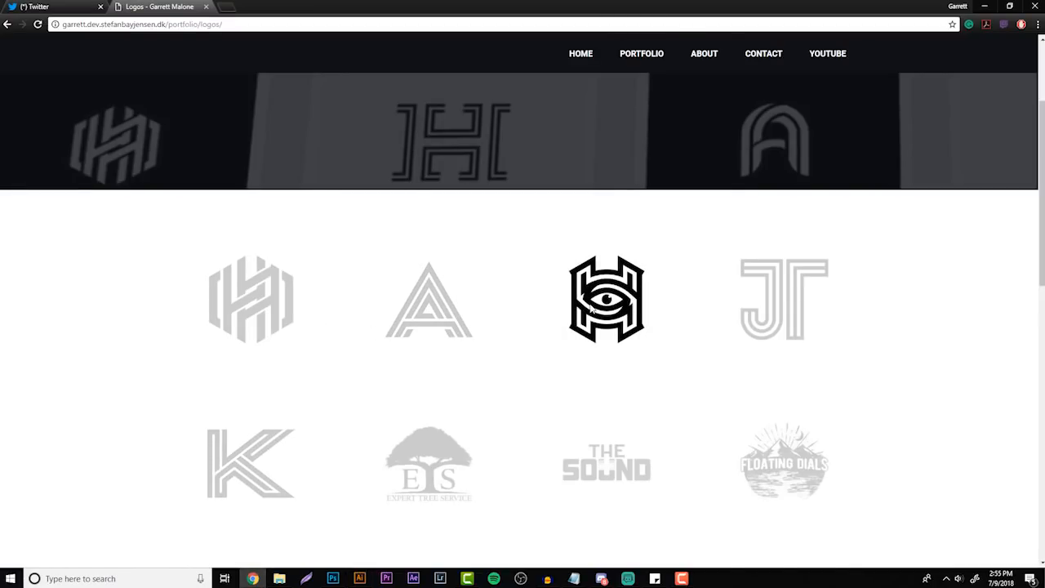
click(359, 578)
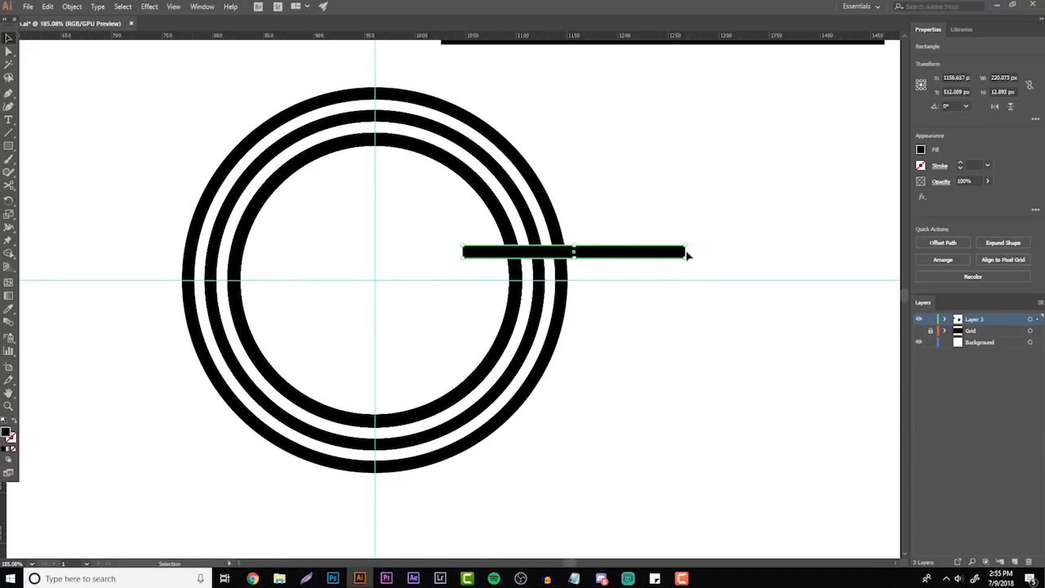
- Arrange copies of the short bar across the top, bottom, left and right of the rings, centred on the guides, with the vertical ones rotated
drag(690, 246, 595, 341)
drag(579, 307, 530, 126)
key(v)
drag(436, 149, 253, 286)
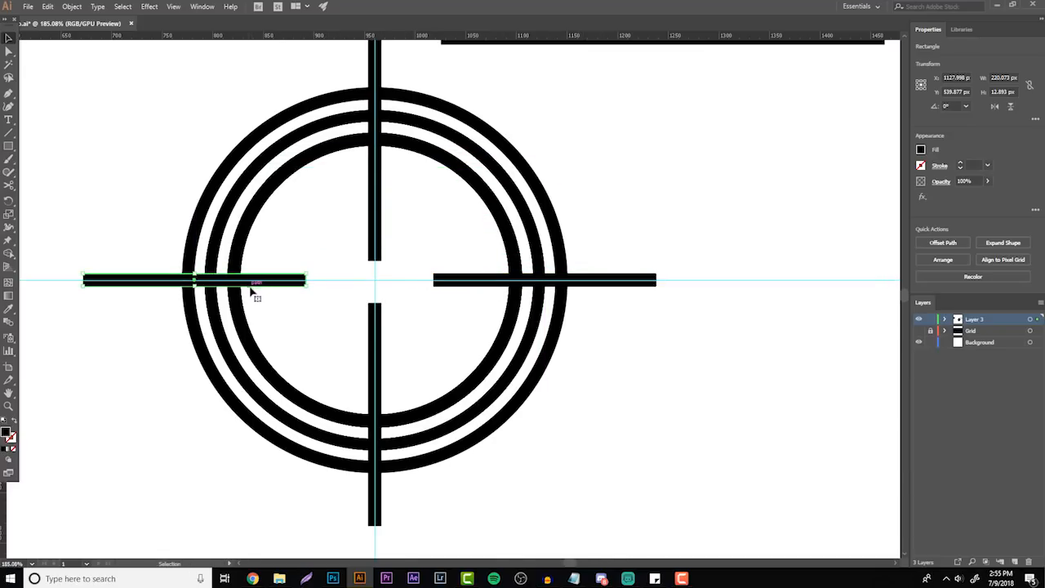
click(625, 438)
- Duplicate the top vertical bar flush against its right edge and fill the copy red
scroll(453, 359, up, 2)
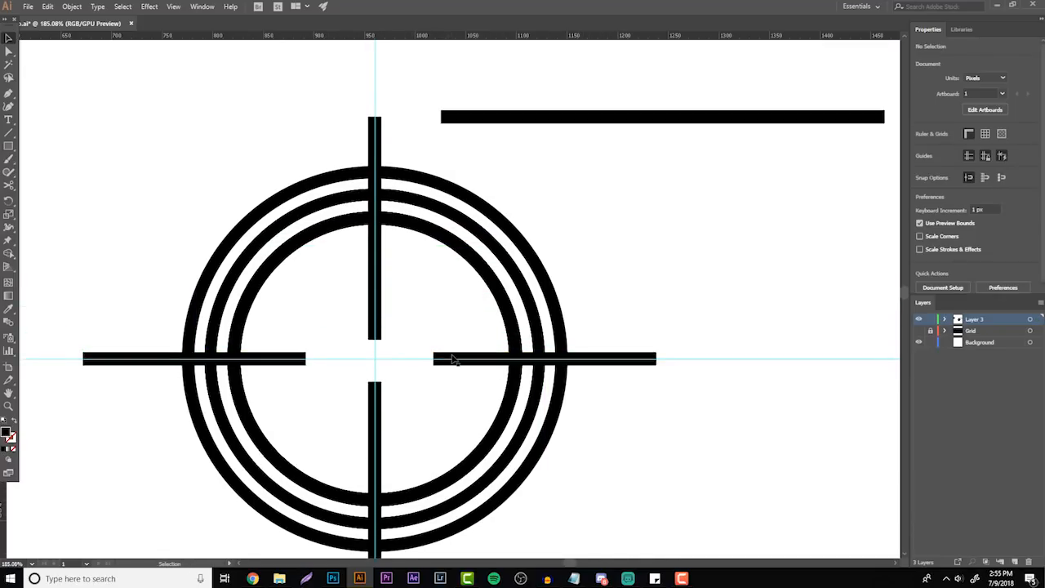
click(374, 261)
scroll(286, 318, up, 2)
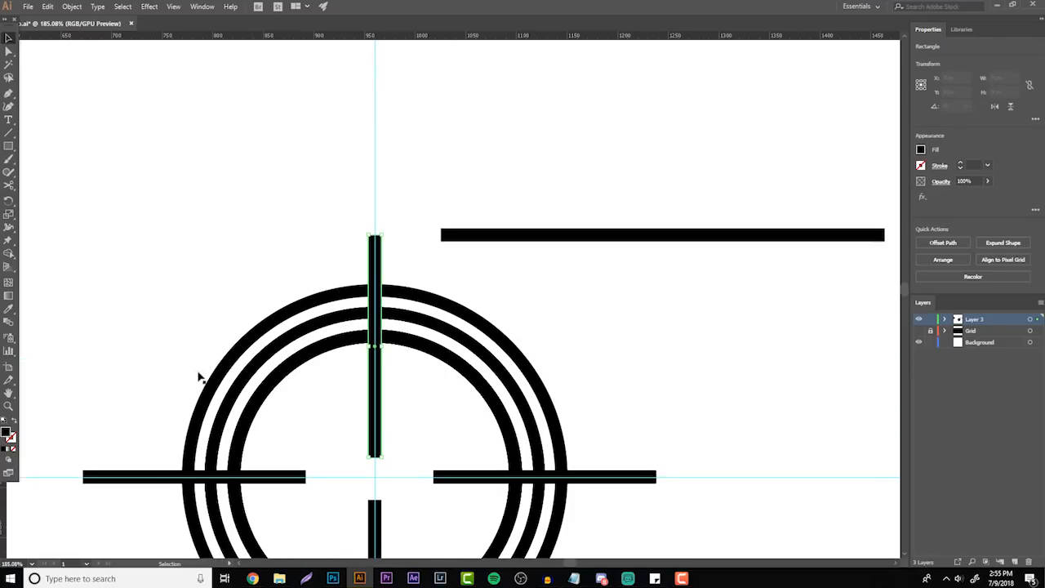
key(z)
drag(422, 336, 513, 300)
key(v)
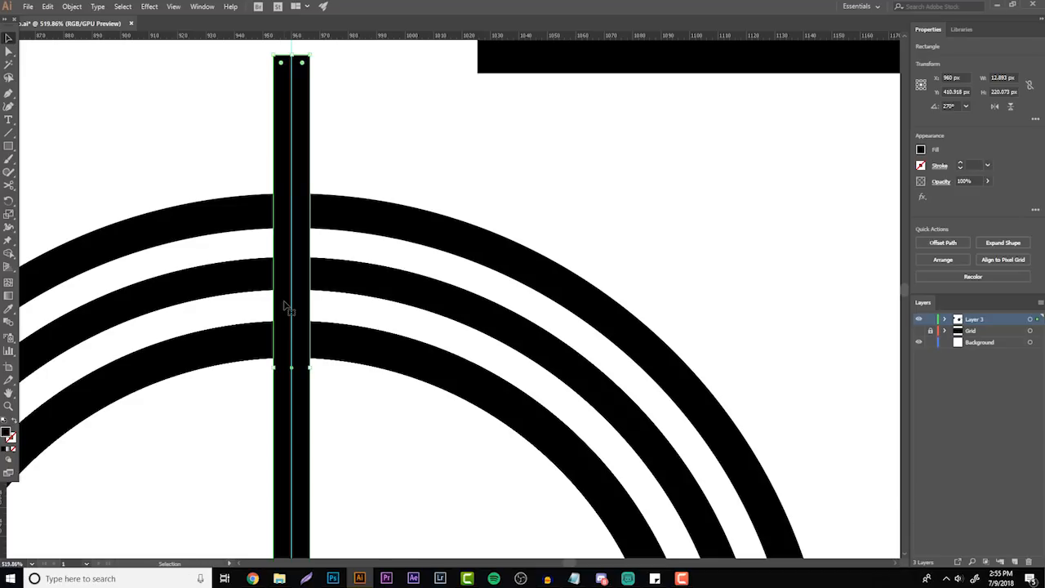
drag(281, 308, 320, 314)
click(921, 149)
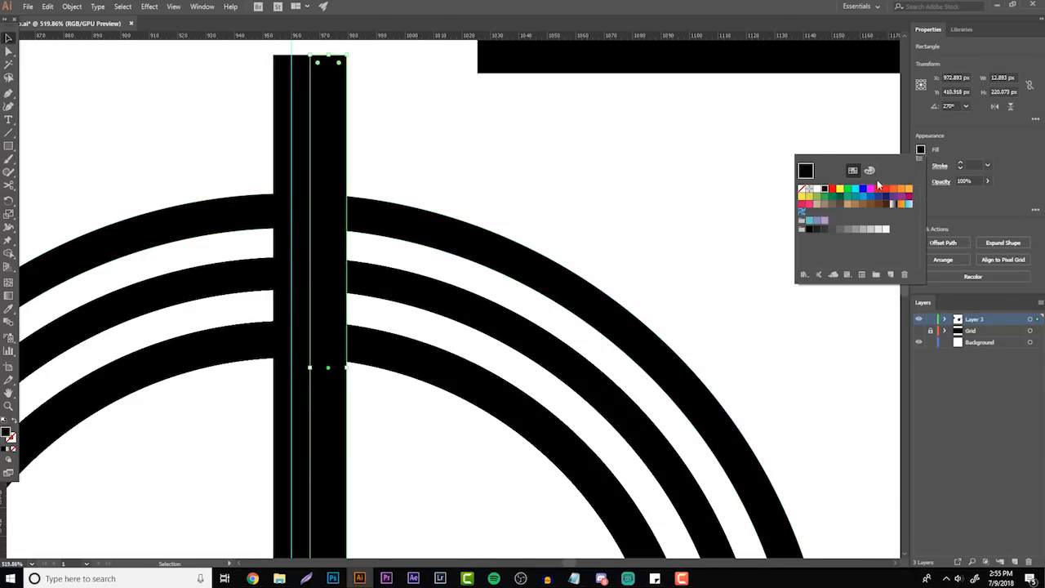
click(838, 190)
click(647, 210)
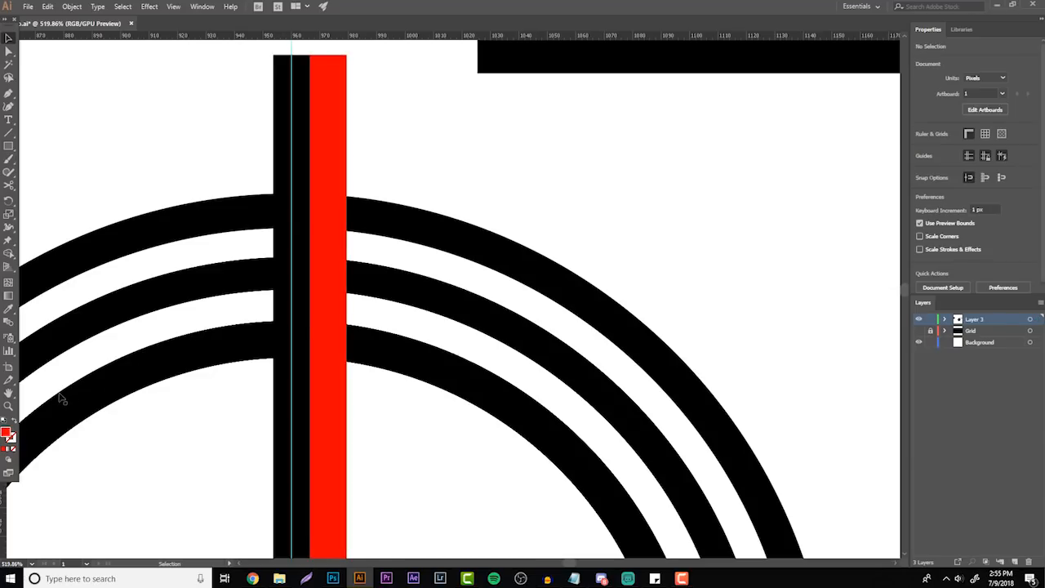
- Duplicate the bottom vertical bar flush against its left edge and fill the copy red
drag(399, 198, 439, 218)
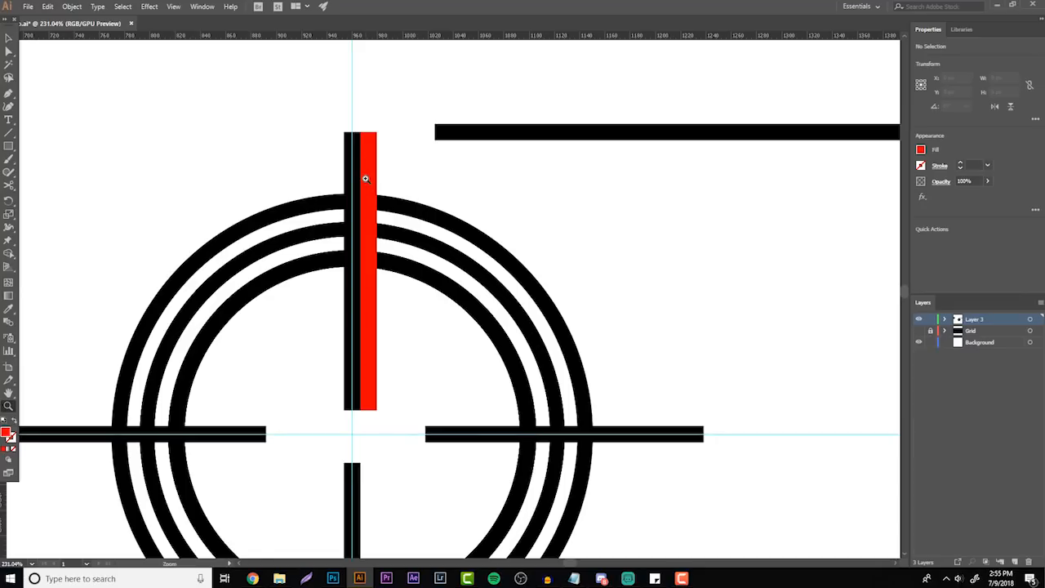
scroll(385, 352, down, 8)
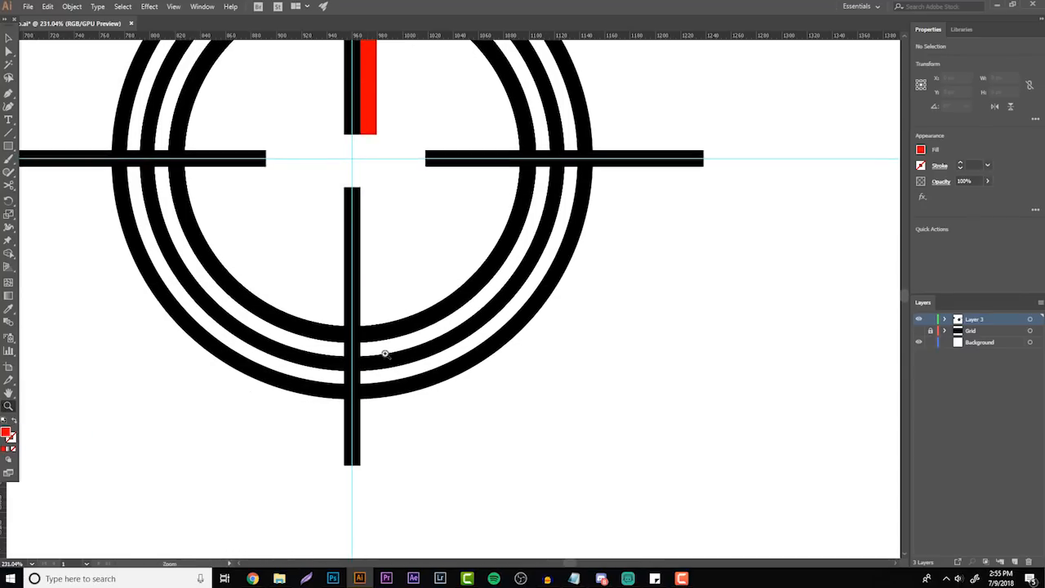
drag(294, 330, 401, 296)
key(v)
click(435, 298)
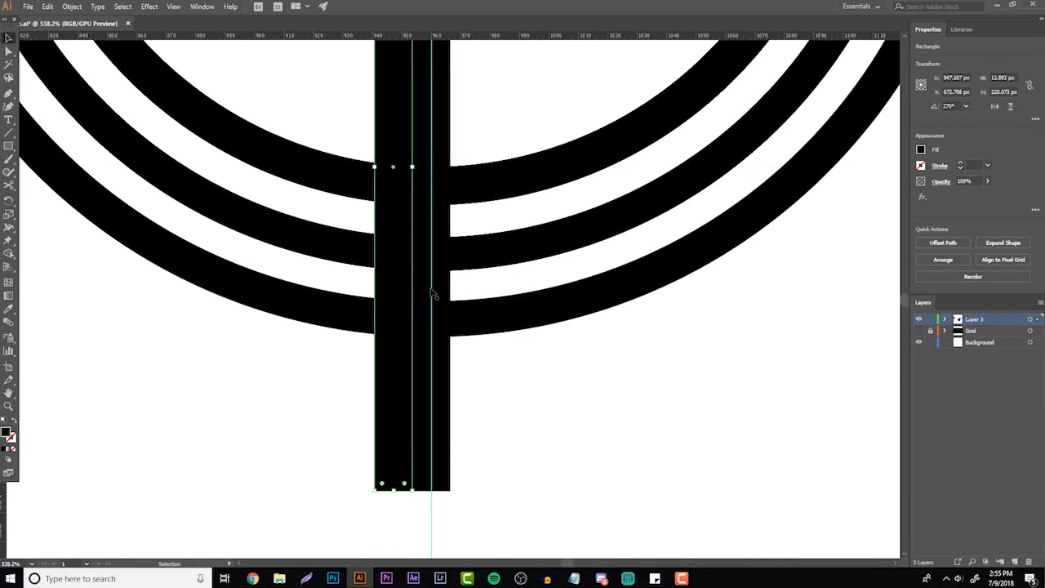
click(920, 149)
click(831, 191)
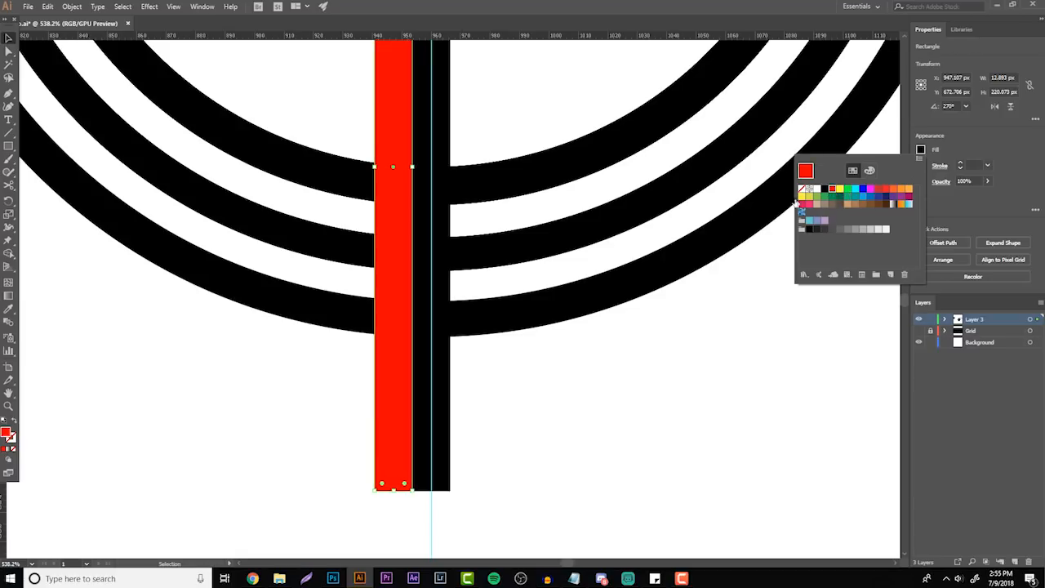
click(280, 426)
- Duplicate the left horizontal bar flush against its upper edge and fill the copy red
key(z)
key(ctrl+0)
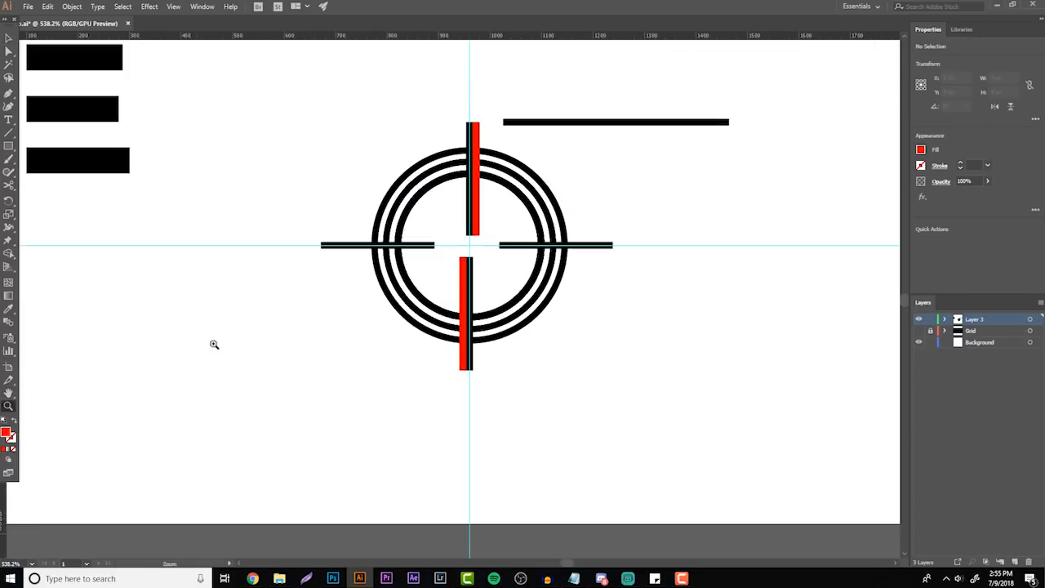
drag(402, 328, 307, 275)
key(v)
click(316, 312)
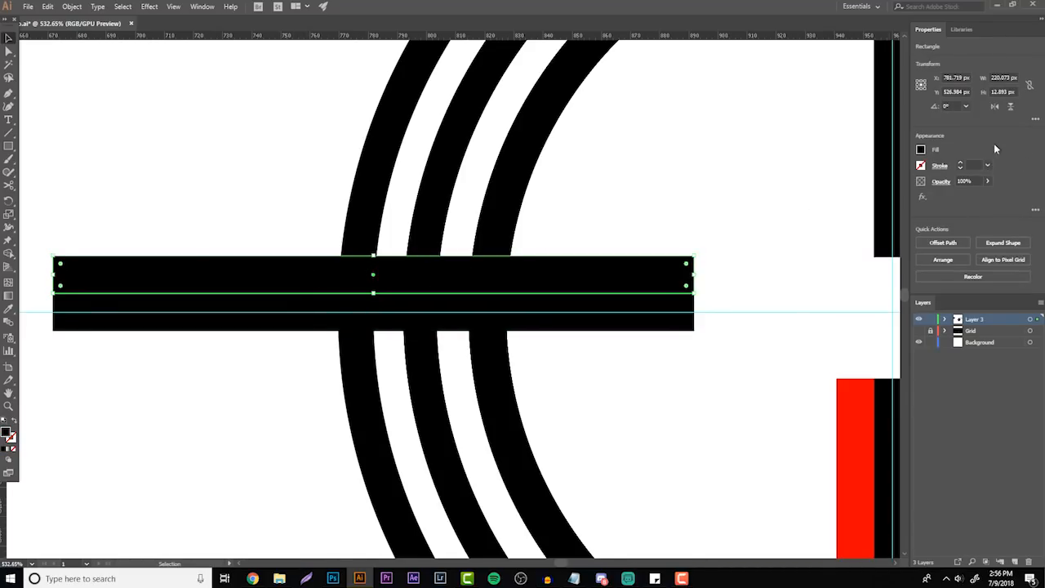
click(920, 151)
click(826, 189)
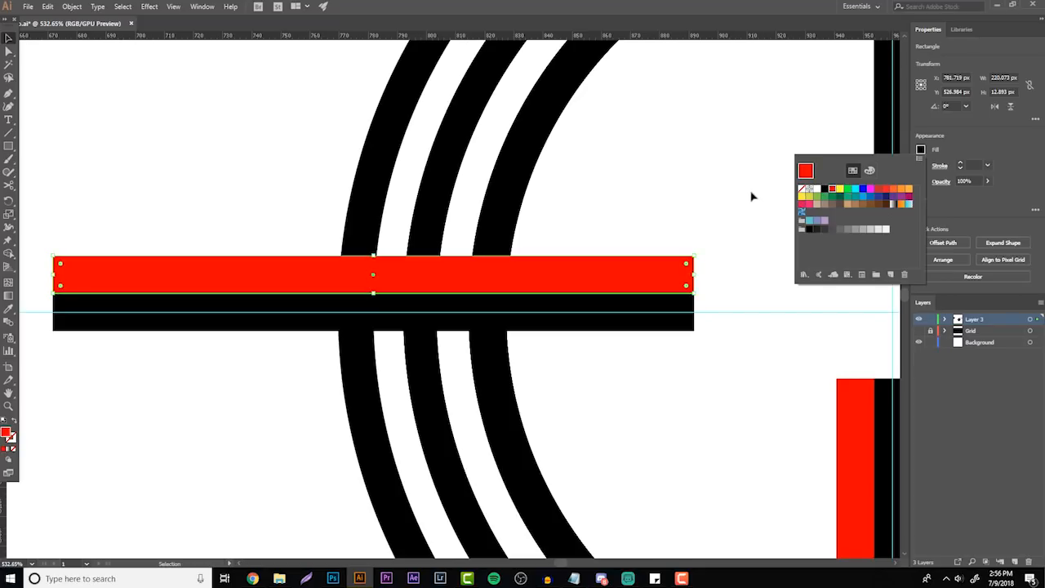
click(187, 333)
- Duplicate the right horizontal bar flush against its lower edge and fill the copy red
click(11, 405)
drag(473, 309, 310, 314)
drag(621, 316, 765, 259)
key(v)
click(626, 300)
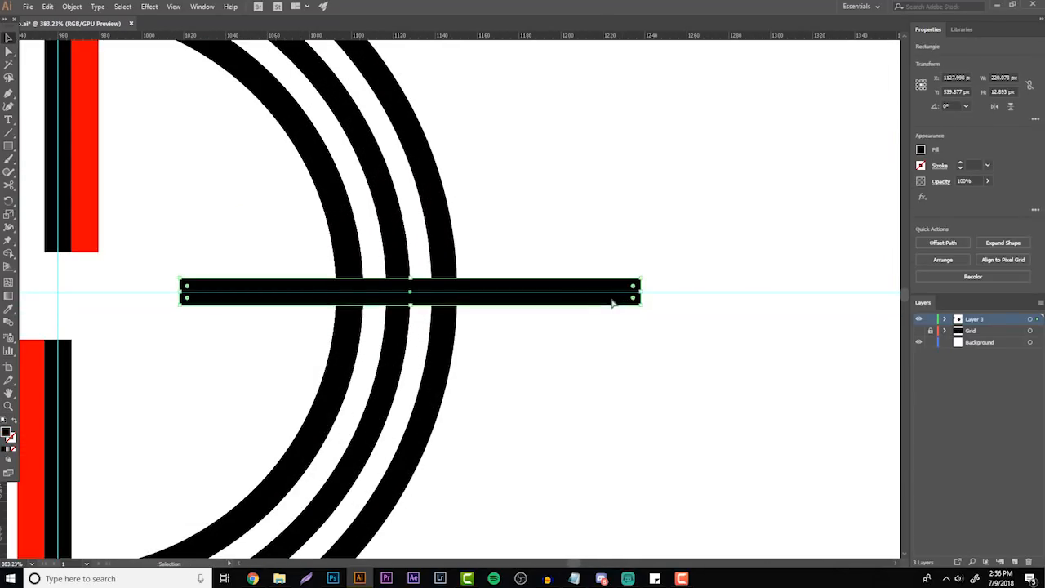
drag(626, 301, 611, 329)
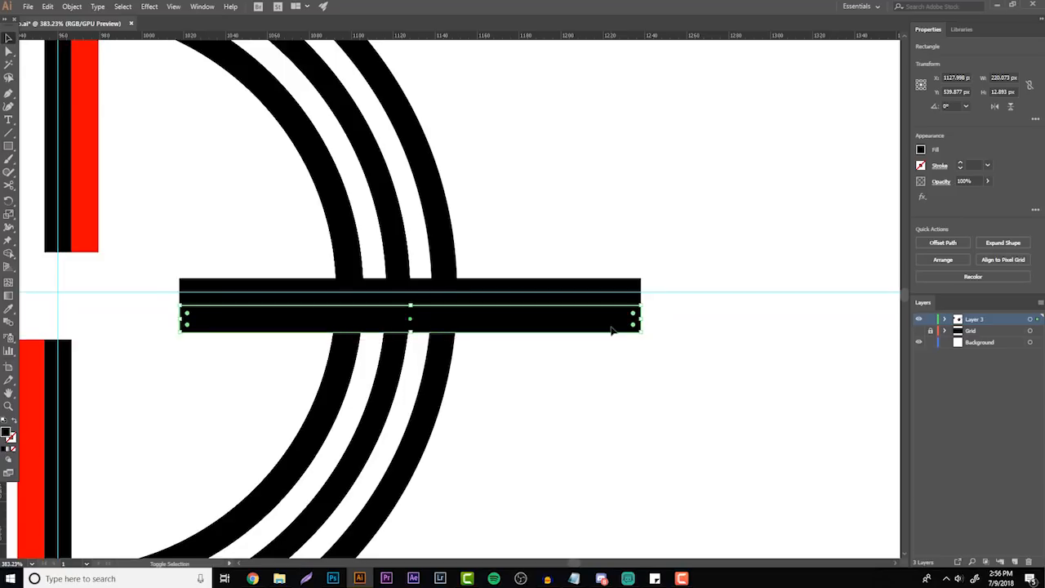
click(920, 151)
click(839, 189)
click(518, 231)
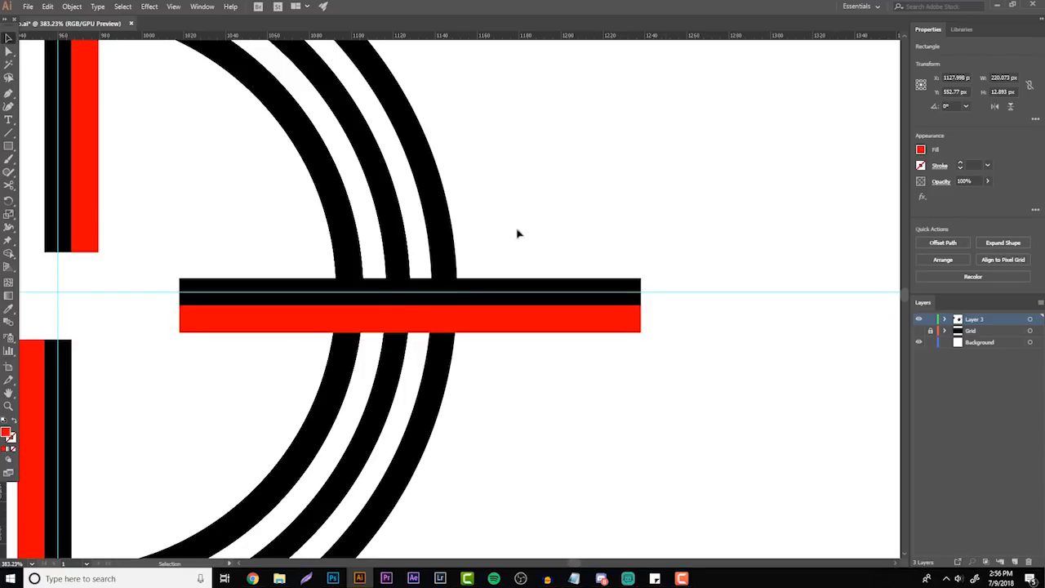
- Trim the ends of all four black and red bar pairs outside the outer ring and inside the inner ring with Shape Builder
click(9, 406)
drag(453, 338, 235, 356)
drag(363, 328, 424, 323)
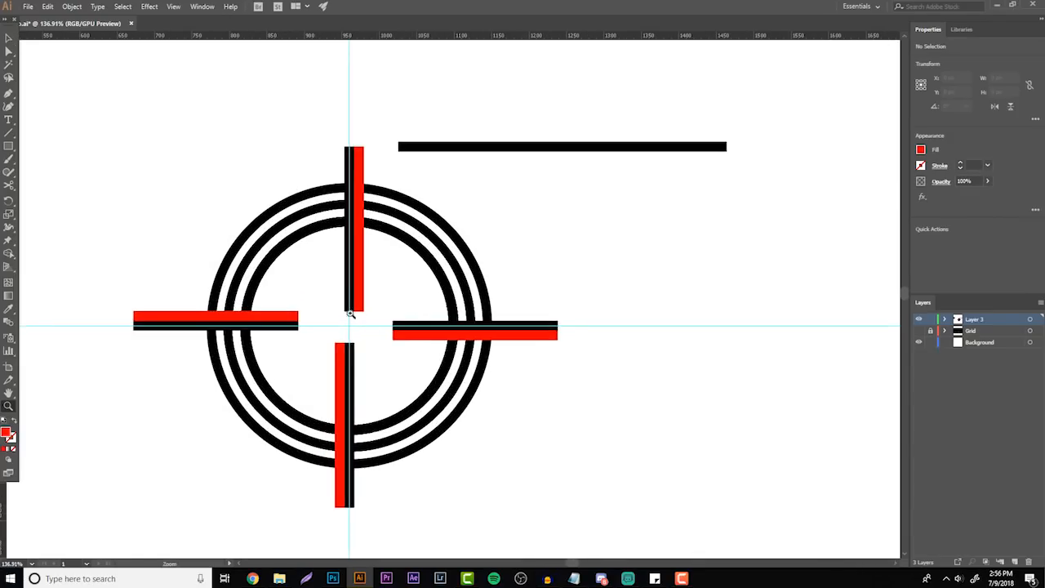
scroll(351, 310, down, 1)
drag(354, 302, 414, 277)
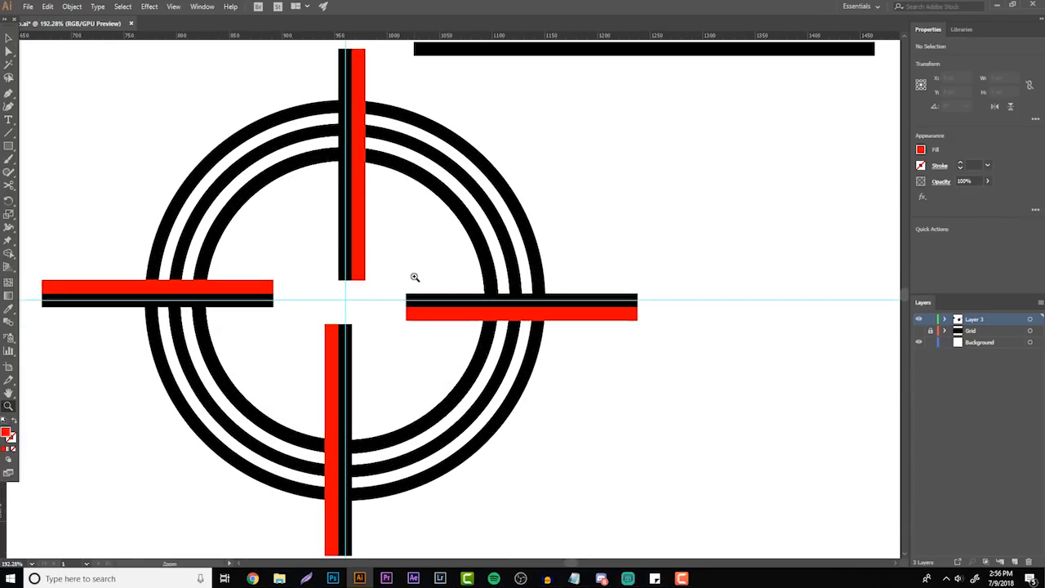
scroll(239, 236, up, 1)
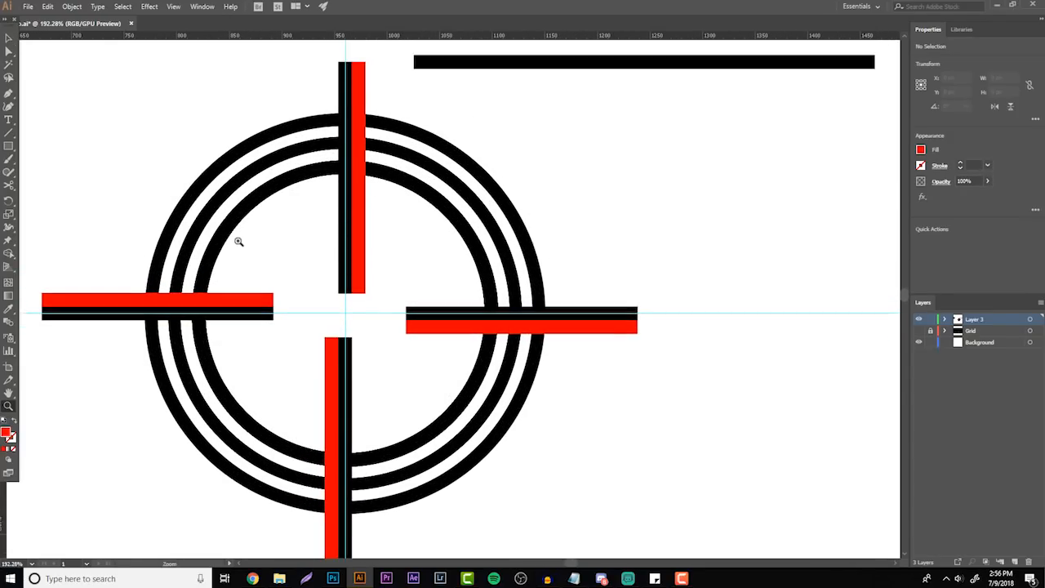
drag(71, 84, 620, 546)
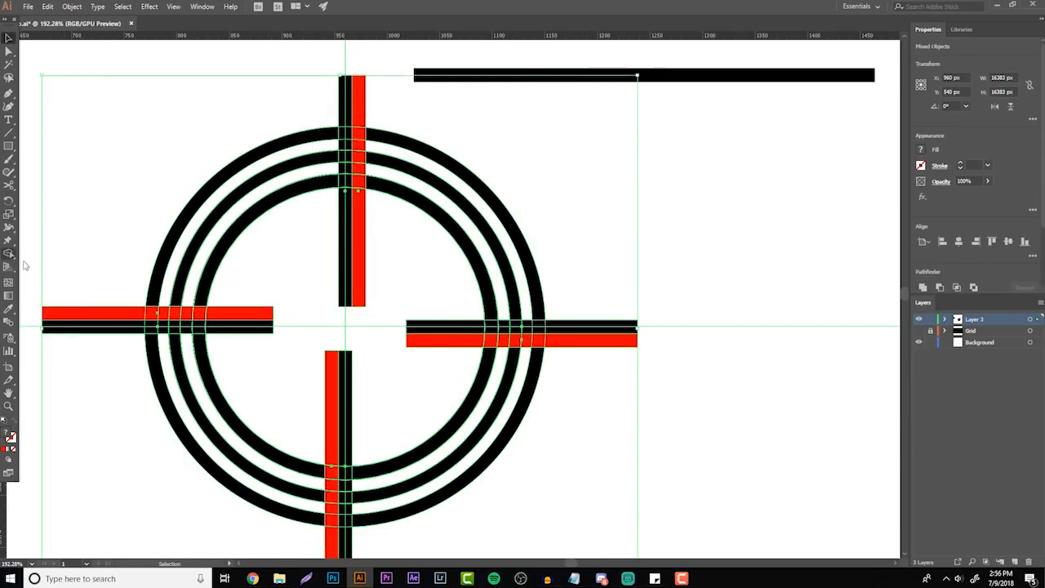
click(13, 250)
drag(400, 100, 291, 101)
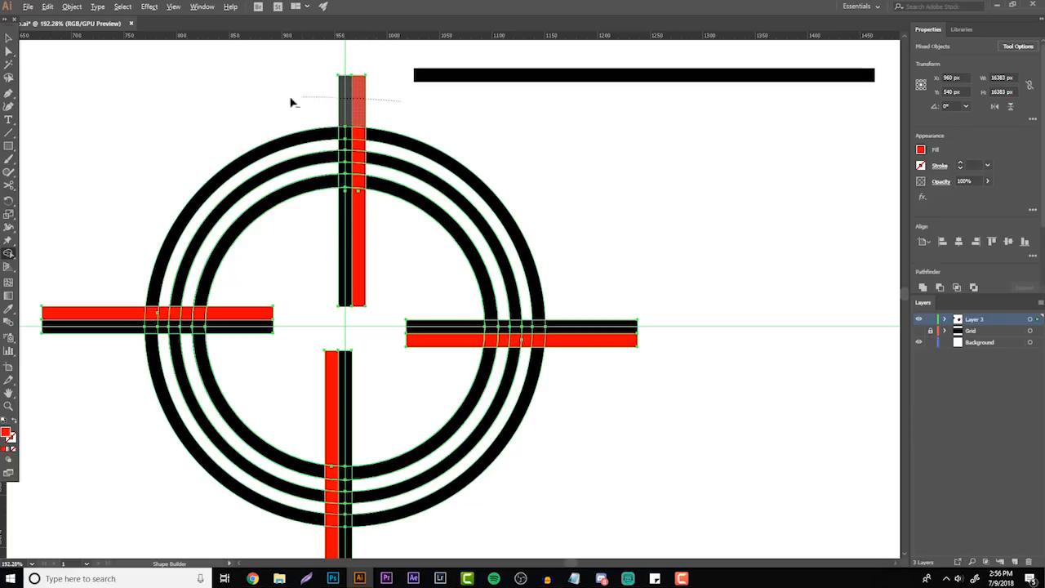
mouse_move(104, 247)
mouse_down()
mouse_move(111, 483)
mouse_move(194, 551)
mouse_move(342, 571)
mouse_move(302, 242)
mouse_move(323, 69)
mouse_move(379, 80)
mouse_up()
scroll(466, 401, up, 10)
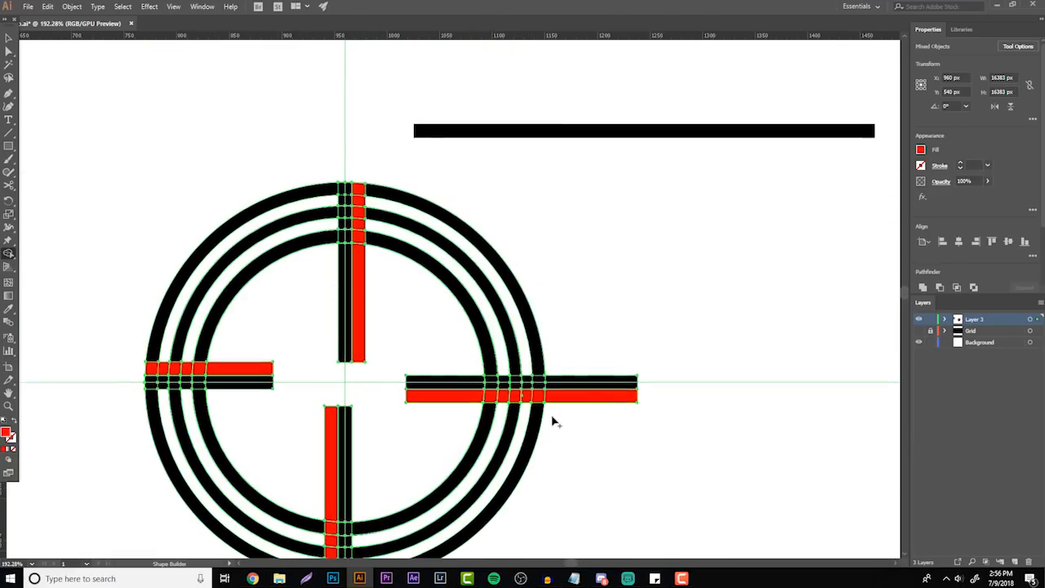
mouse_move(455, 340)
mouse_down()
mouse_move(378, 466)
mouse_move(262, 408)
mouse_move(360, 311)
mouse_move(393, 307)
mouse_up()
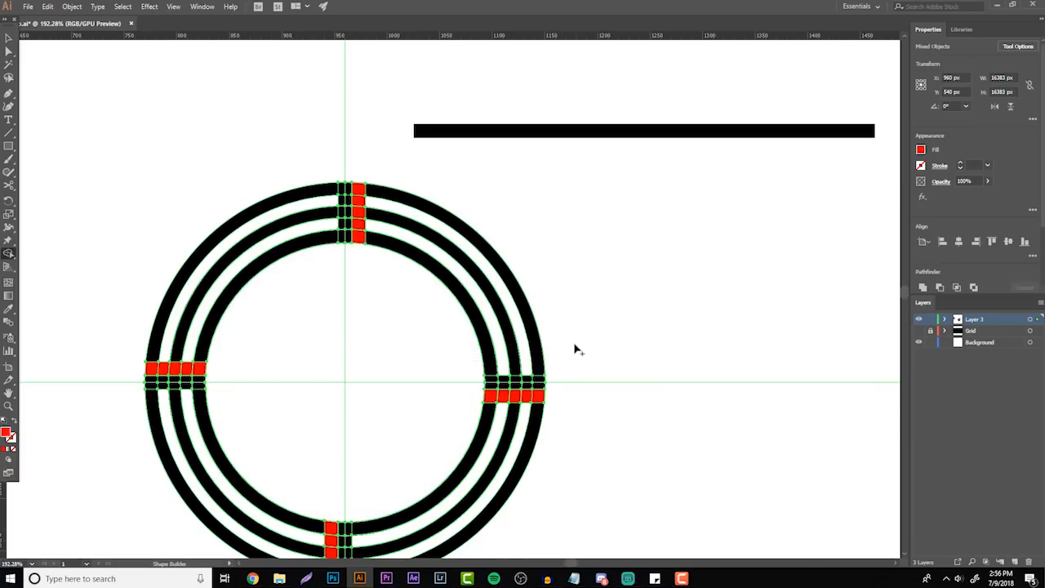
key(v)
click(617, 337)
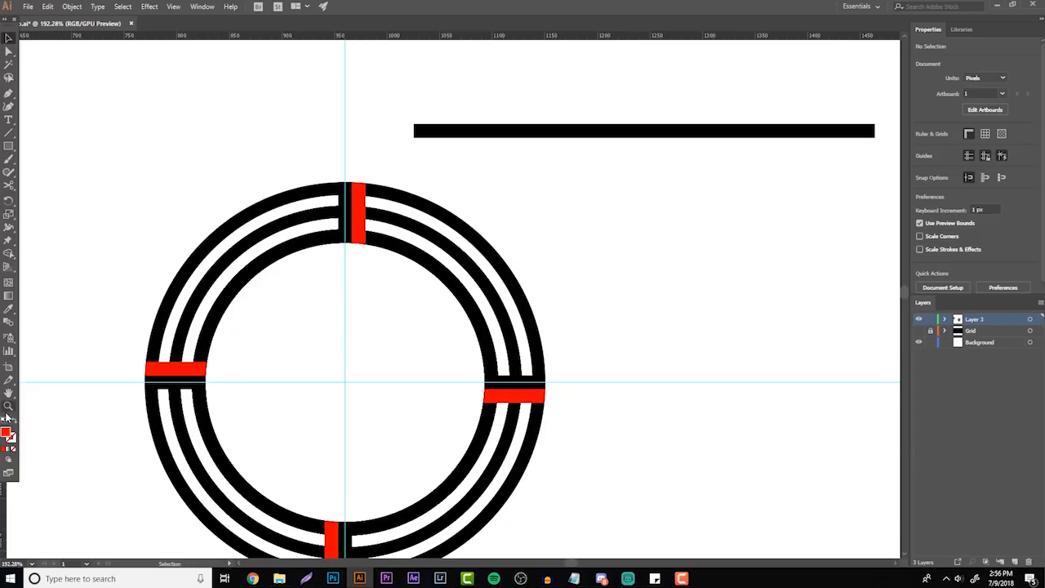
- Select the rings and top bars and remove the gap between the outer and middle rings from the bars with Shape Builder
click(8, 406)
scroll(152, 364, up, 2)
scroll(412, 283, up, 2)
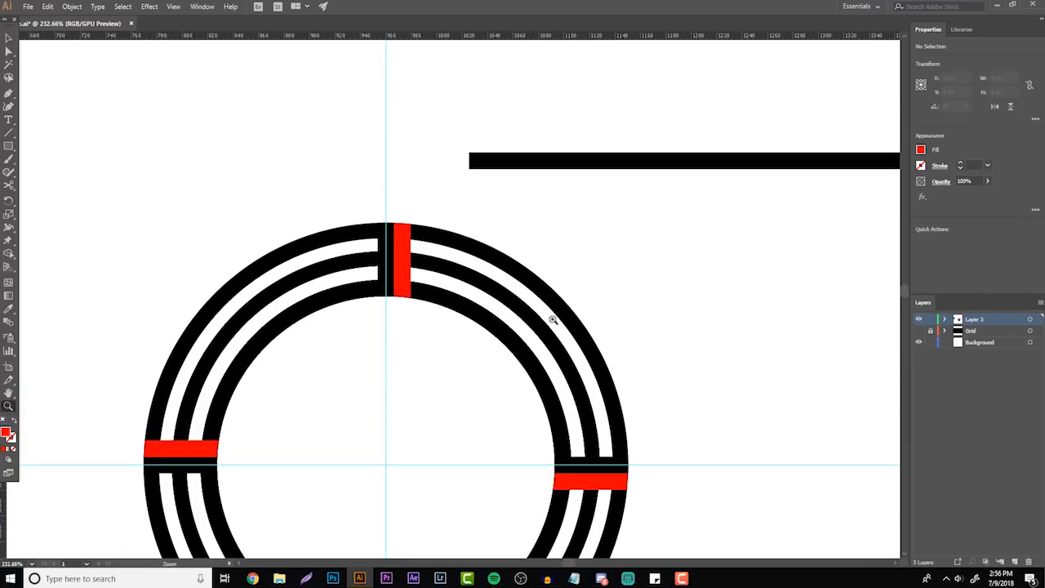
scroll(404, 239, up, 4)
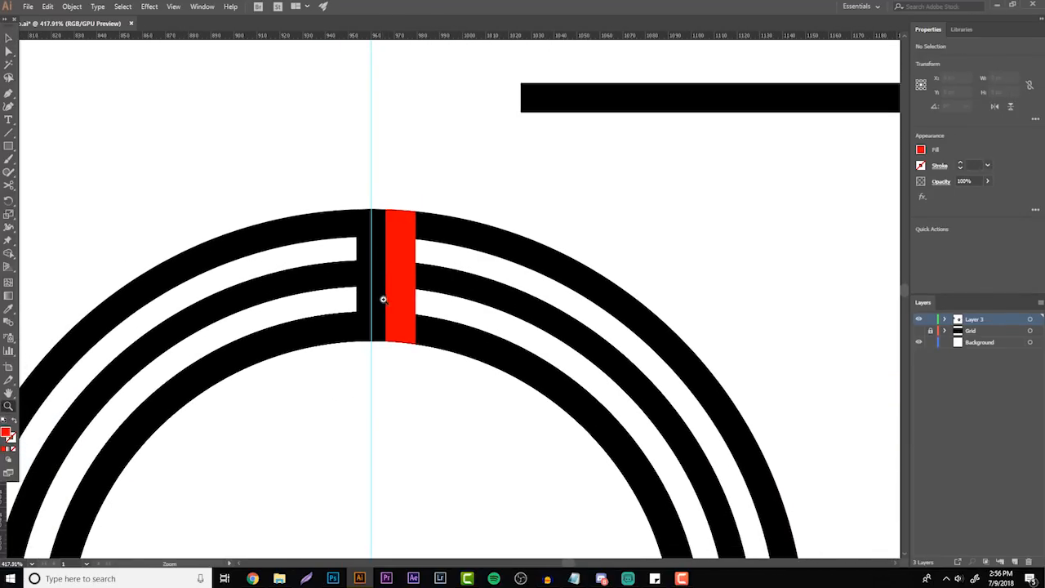
scroll(420, 272, up, 2)
key(c)
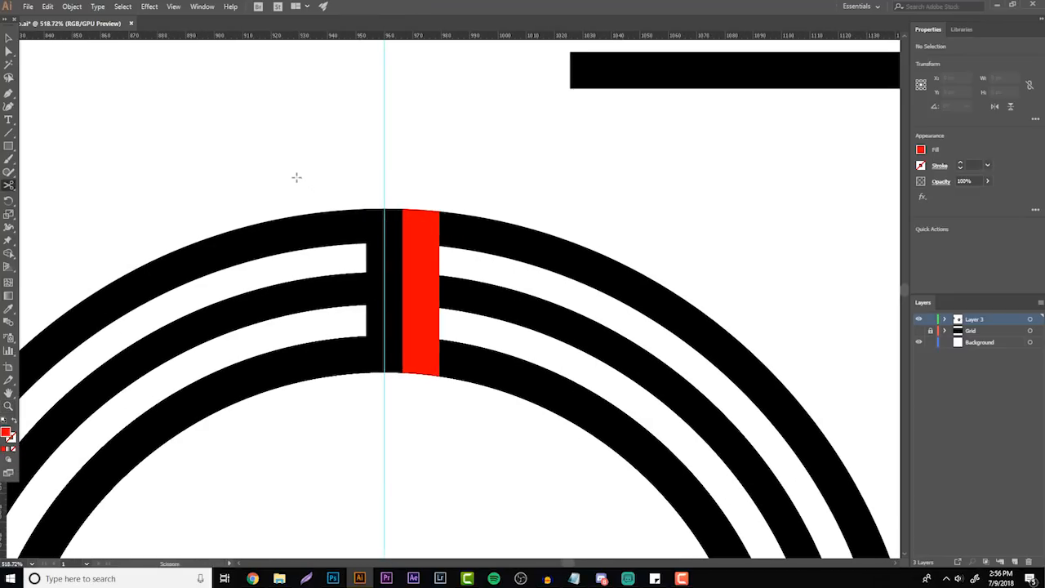
click(8, 406)
scroll(179, 373, down, 3)
scroll(226, 280, up, 3)
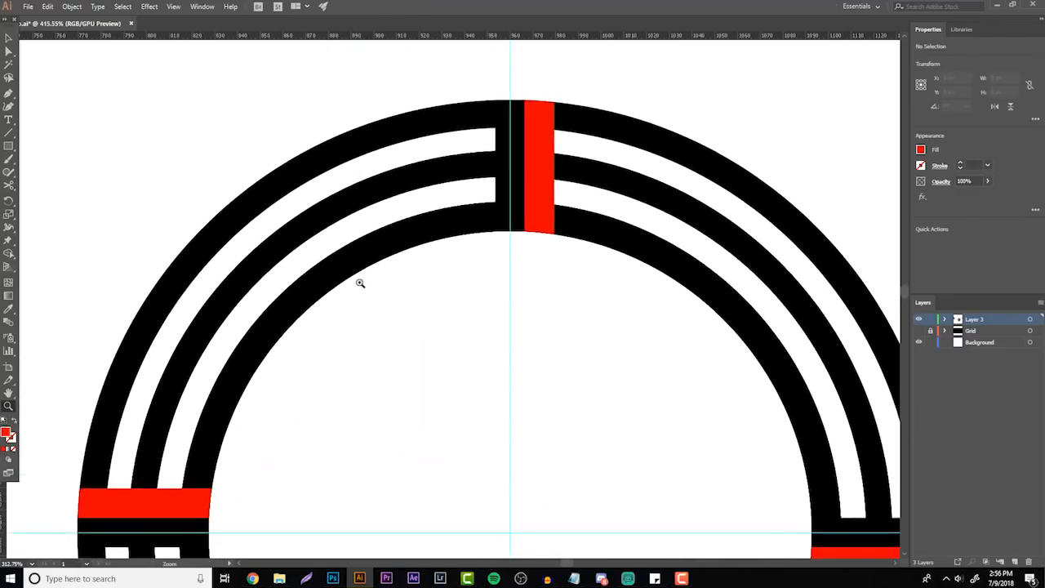
click(9, 39)
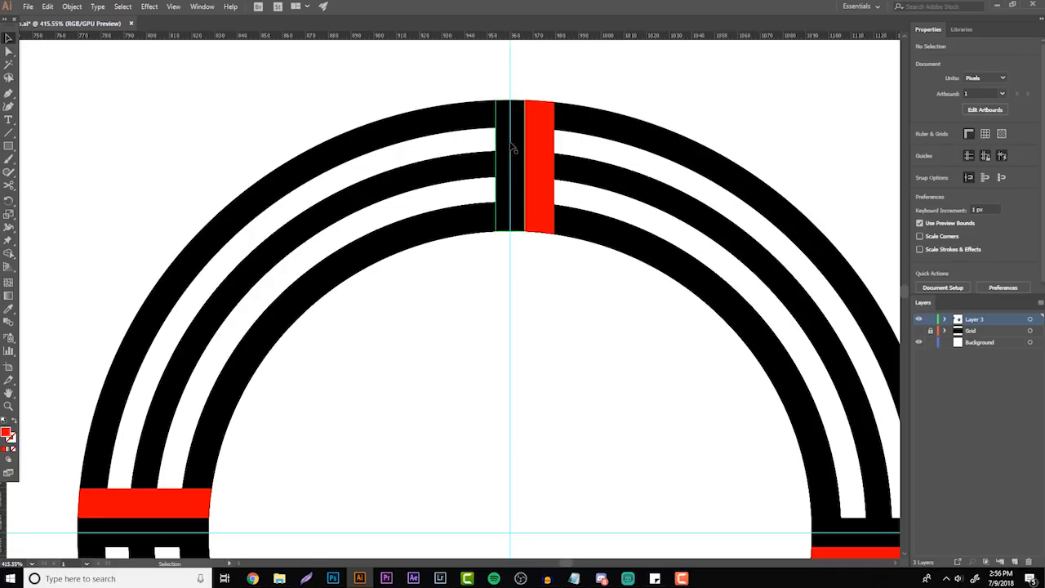
drag(616, 307, 390, 68)
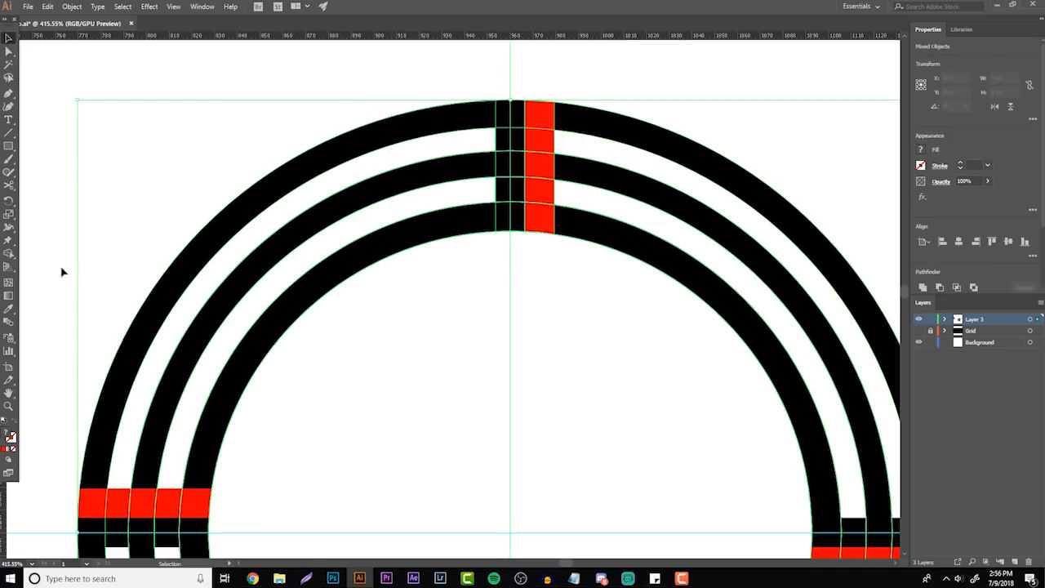
key(shift+m)
drag(473, 139, 569, 148)
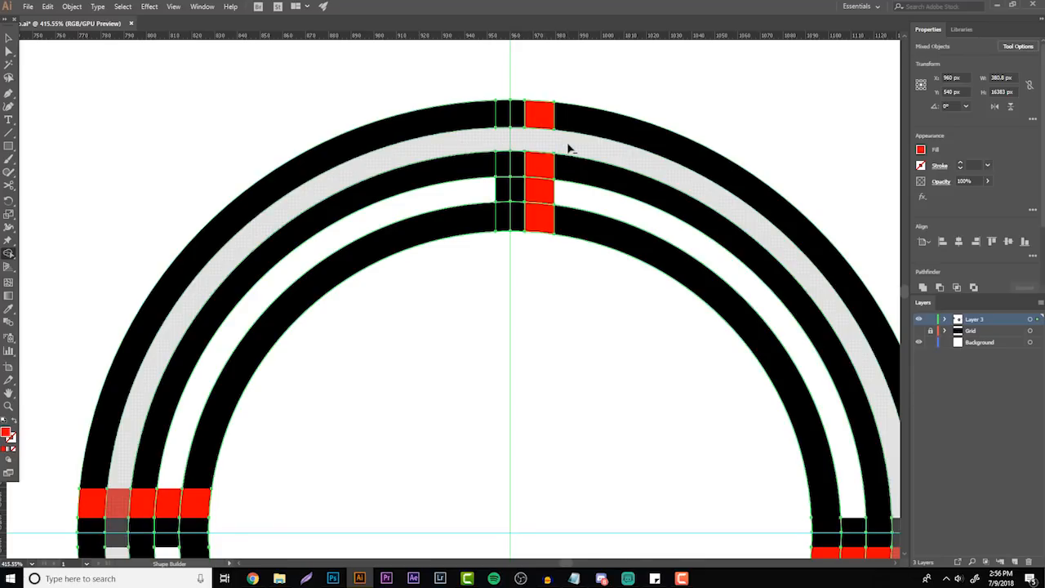
key(c)
click(539, 279)
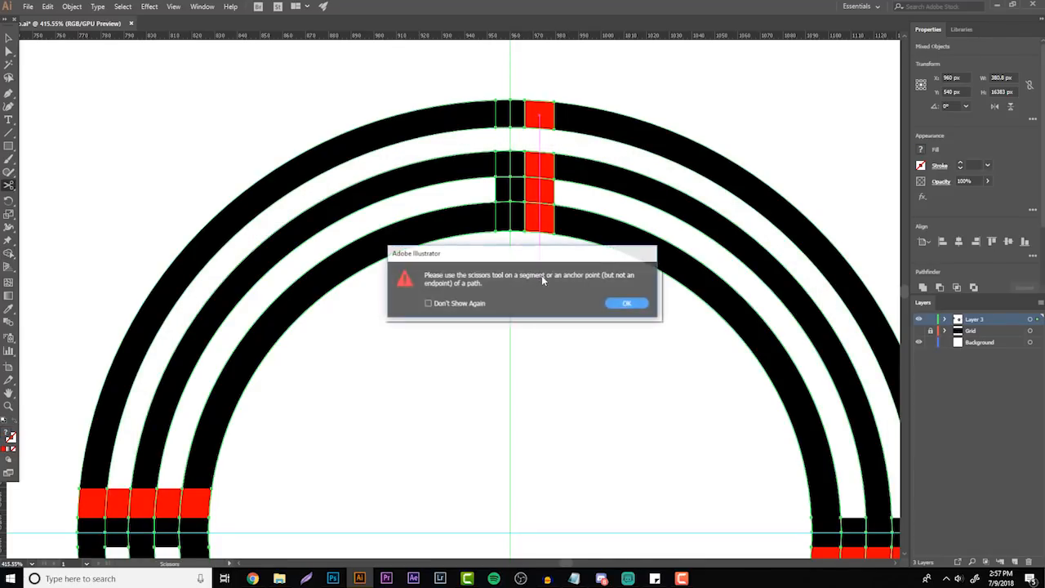
click(627, 303)
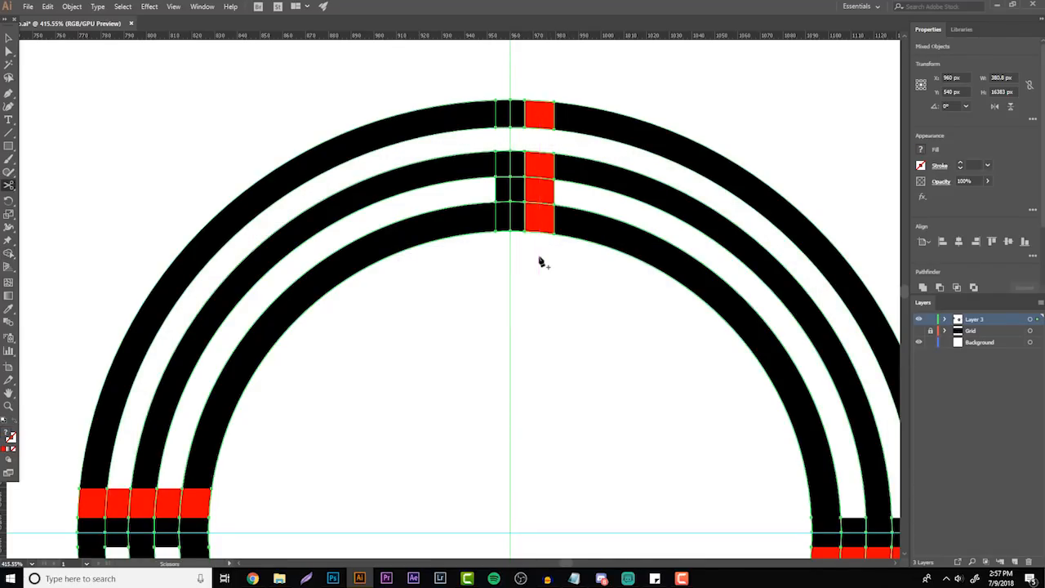
- Cut the top red bar out of the middle and inner rings with Shape Builder and delete its leftover piece on the outer ring
click(10, 256)
drag(546, 250, 544, 152)
key(c)
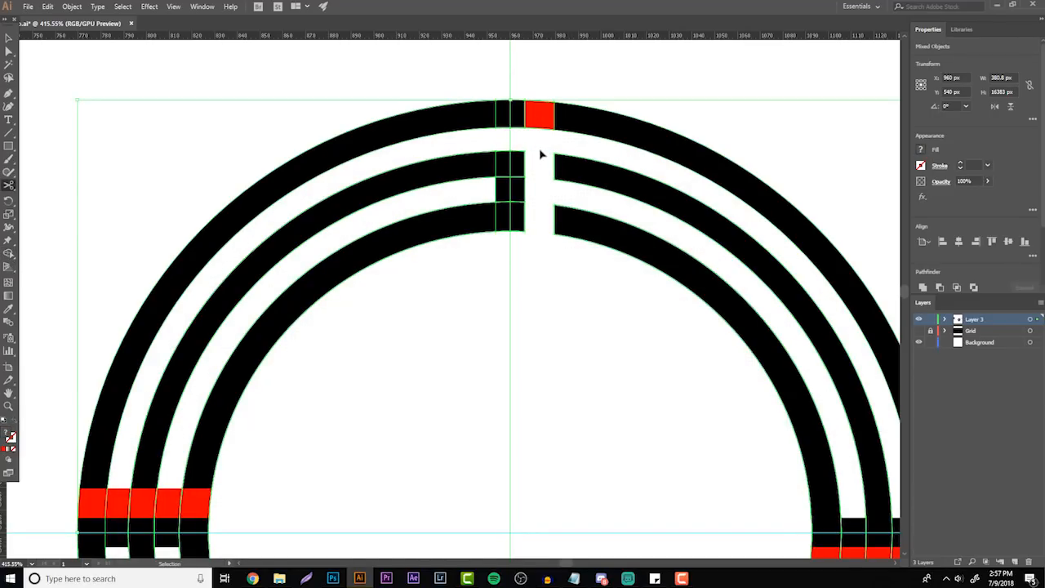
key(v)
click(539, 146)
click(546, 116)
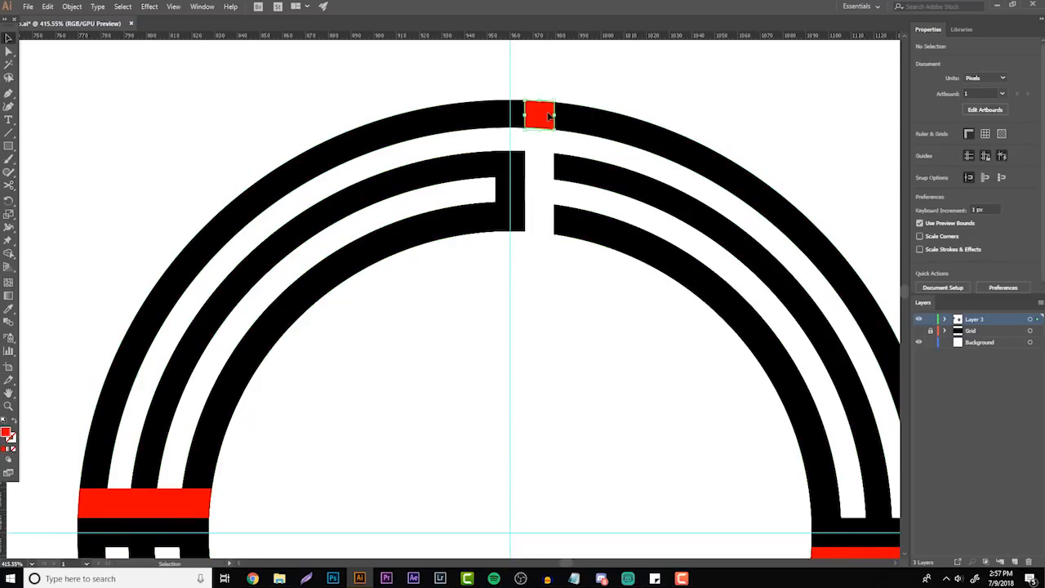
key(Delete)
- Cut the left red bar out of the middle ring and both adjoining gaps with Shape Builder
scroll(559, 312, down, 3)
scroll(552, 317, down, 4)
scroll(535, 343, up, 5)
scroll(506, 362, down, 5)
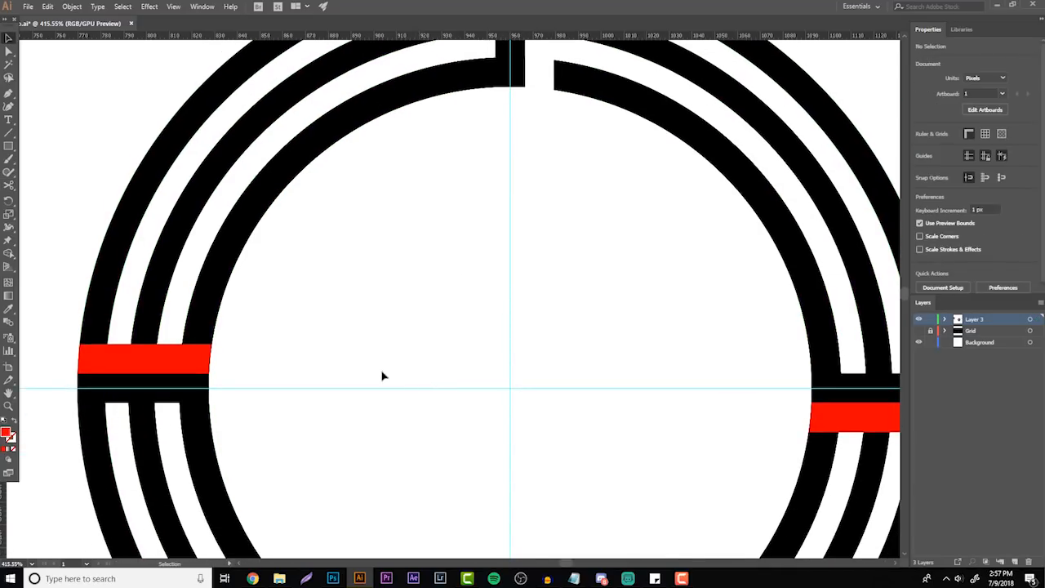
scroll(367, 383, up, 6)
drag(290, 507, 51, 337)
scroll(57, 332, down, 2)
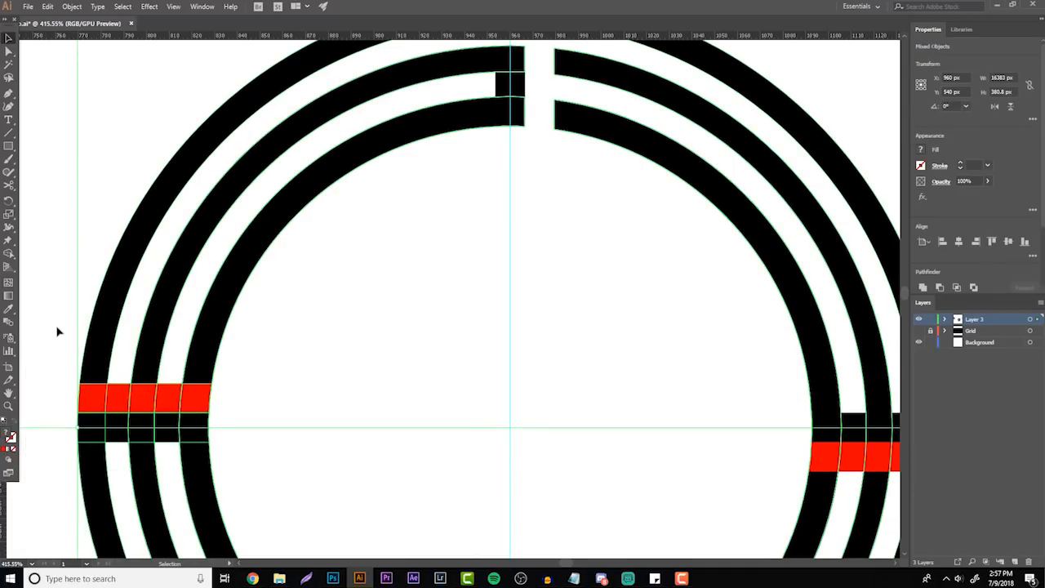
click(9, 253)
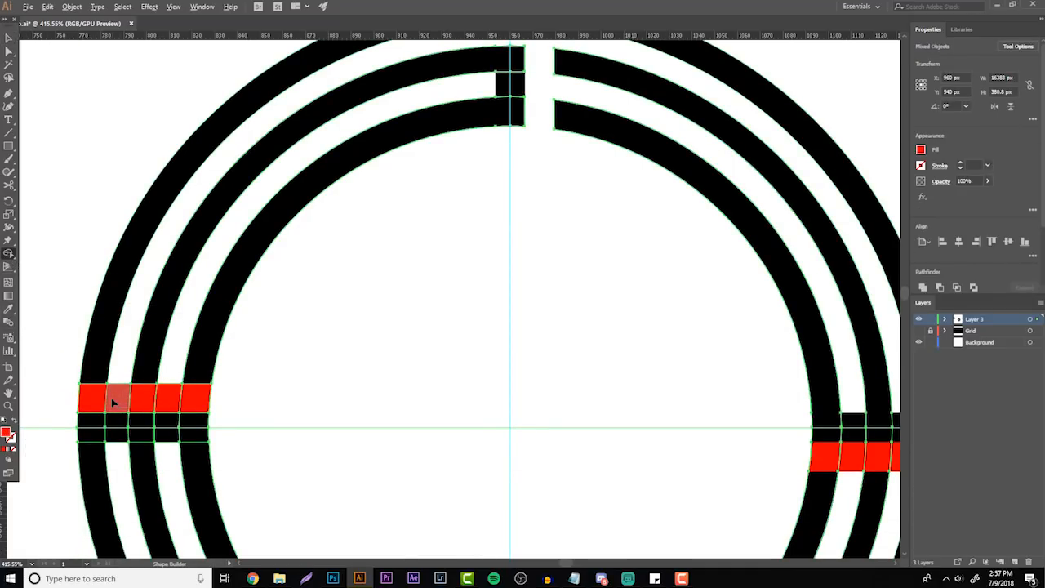
drag(111, 395, 168, 397)
key(c)
click(210, 411)
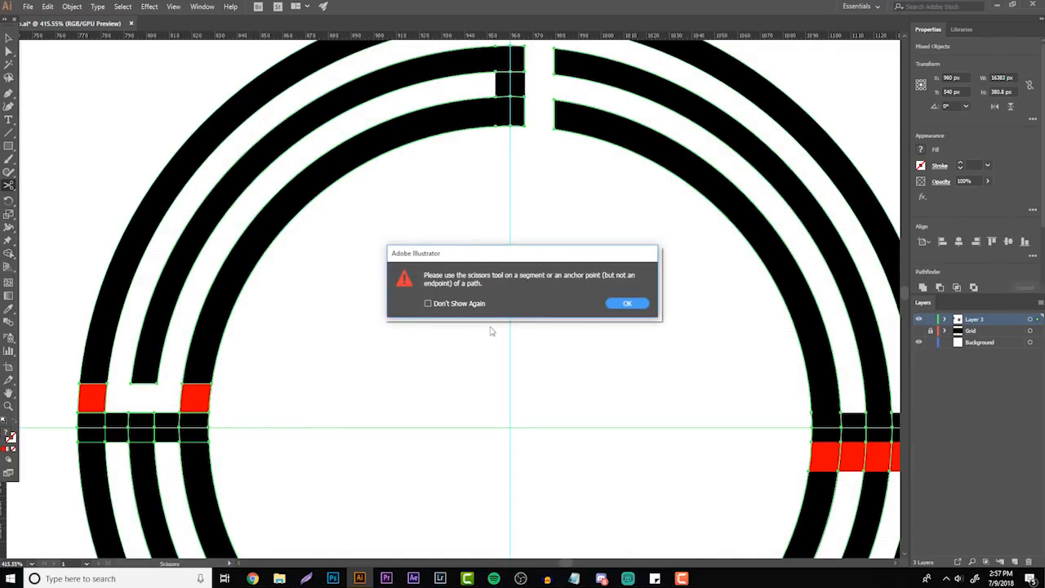
click(627, 304)
scroll(228, 411, down, 2)
key(v)
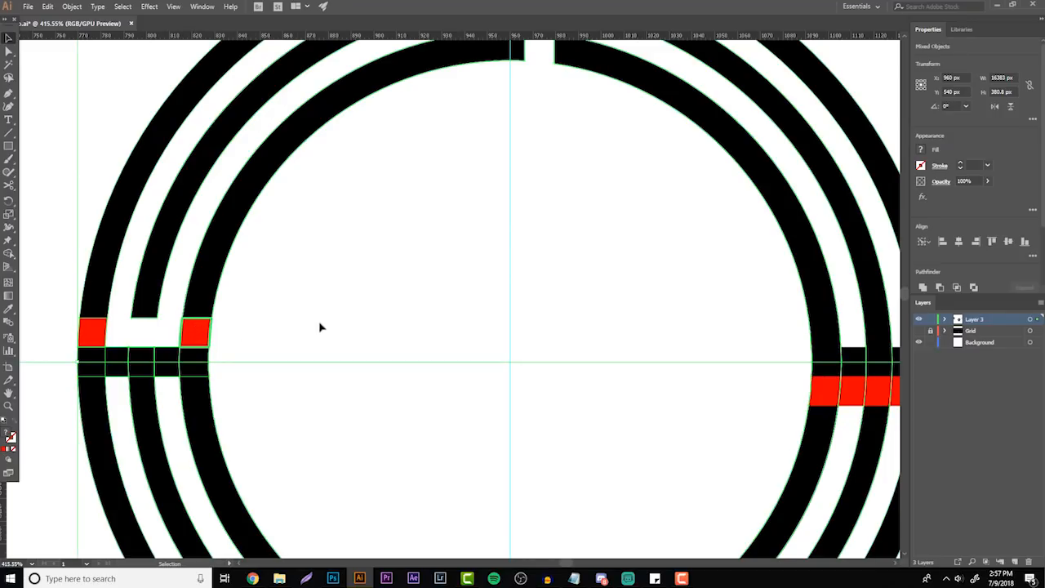
- Delete the left bar's leftover red pieces on the inner and outer rings
click(319, 327)
key(Delete)
click(99, 333)
key(Delete)
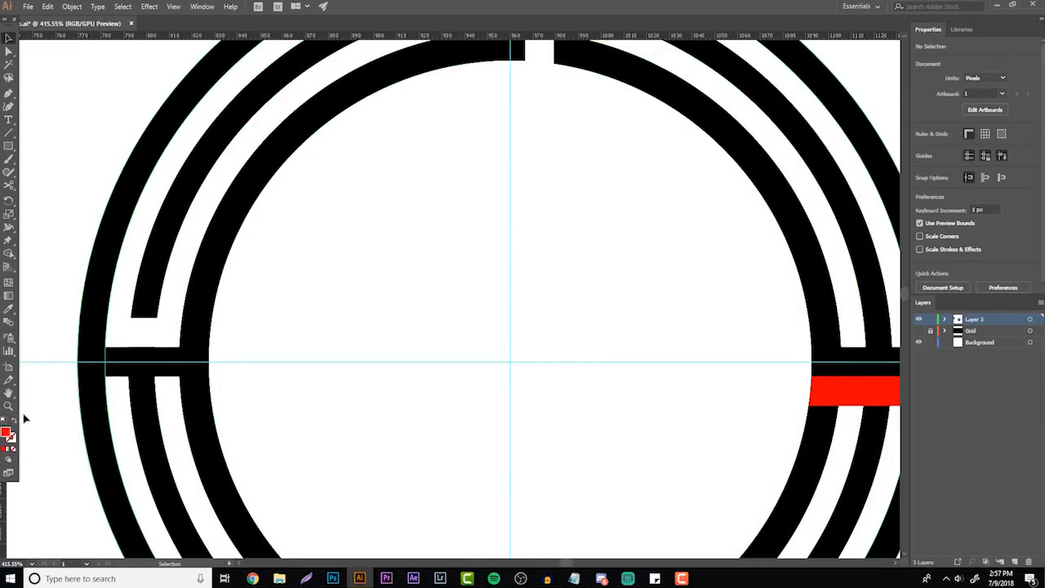
- Delete the horizontal guide running through the centre of the rings
click(10, 408)
drag(299, 350, 108, 351)
click(343, 287)
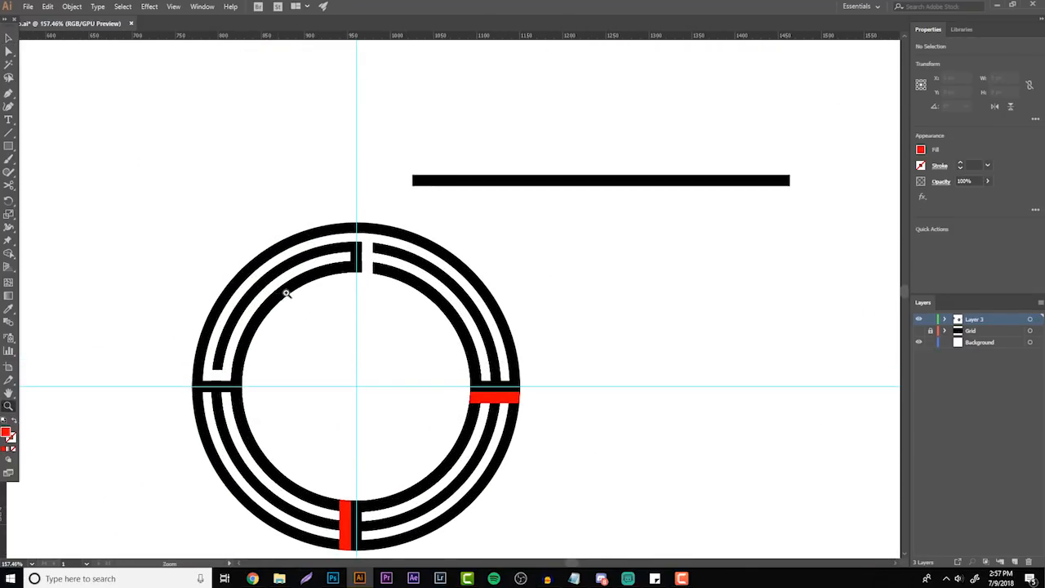
click(284, 297)
key(v)
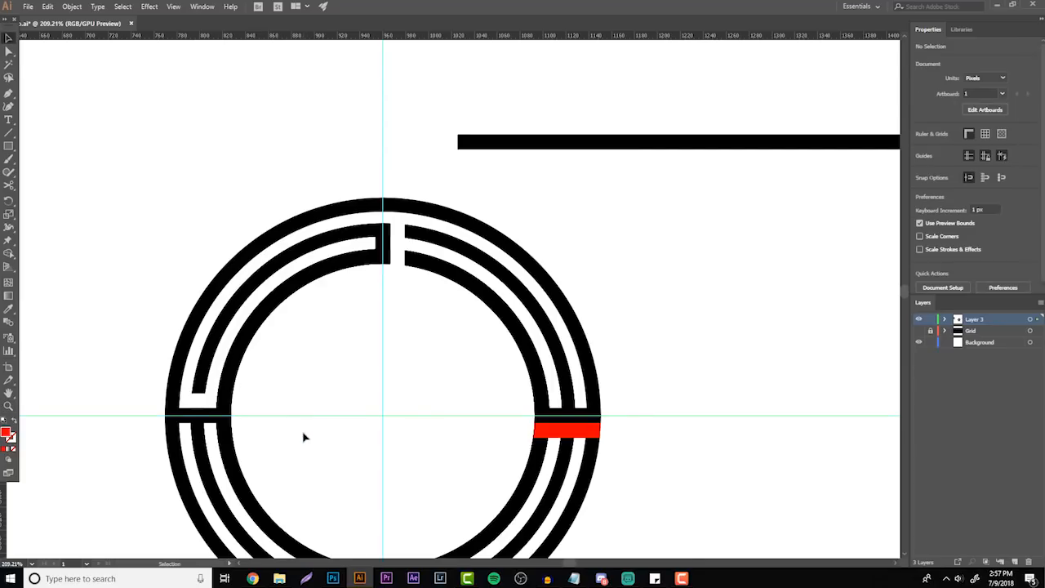
click(311, 416)
key(Delete)
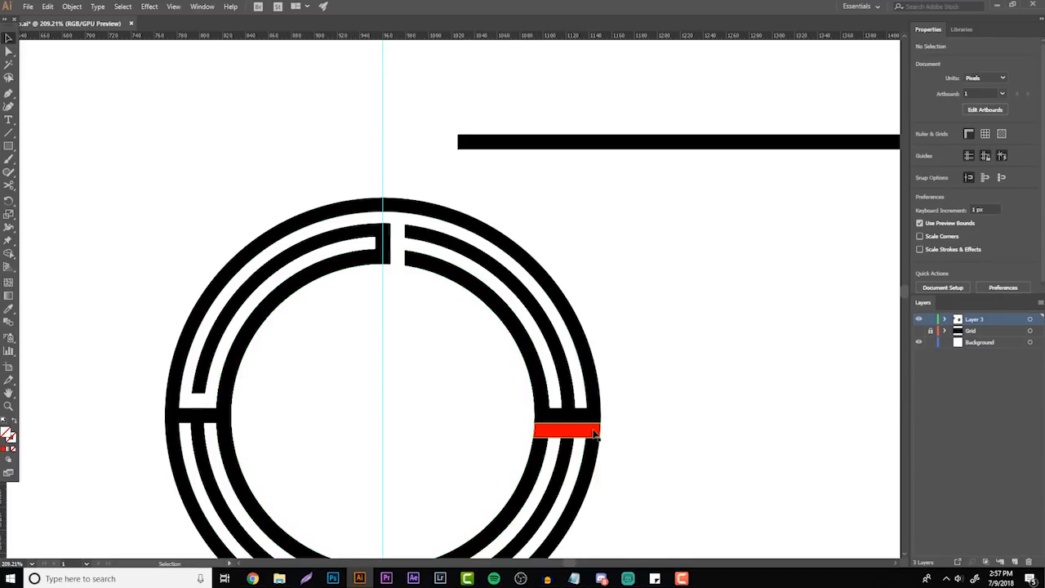
- Undo the deletions of the horizontal guide and the left bar's red pieces
scroll(457, 365, down, 1)
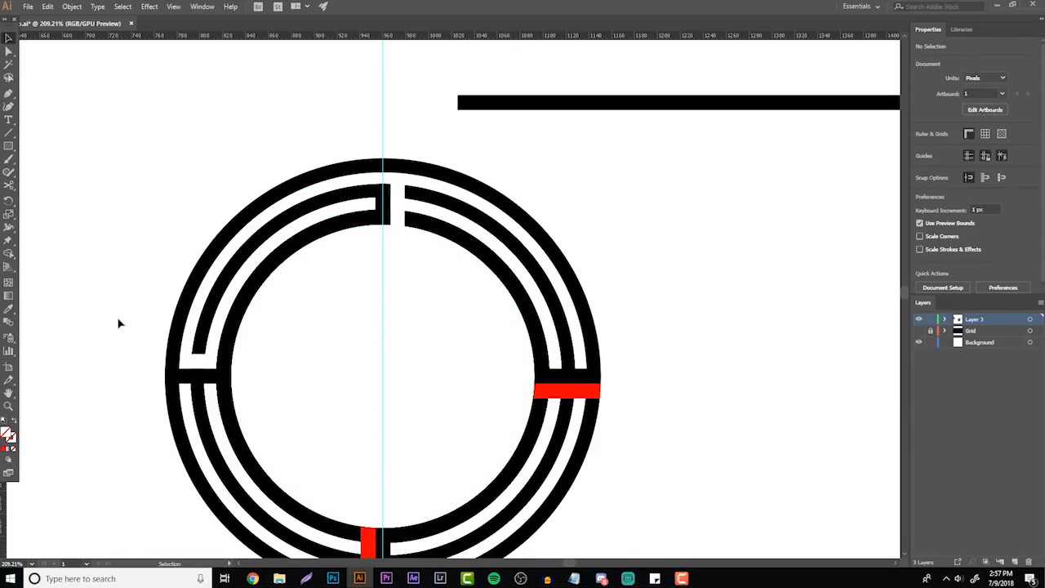
scroll(114, 321, down, 1)
scroll(114, 320, up, 1)
click(8, 407)
drag(157, 361, 274, 327)
scroll(353, 383, up, 2)
drag(352, 384, 337, 402)
scroll(335, 402, down, 5)
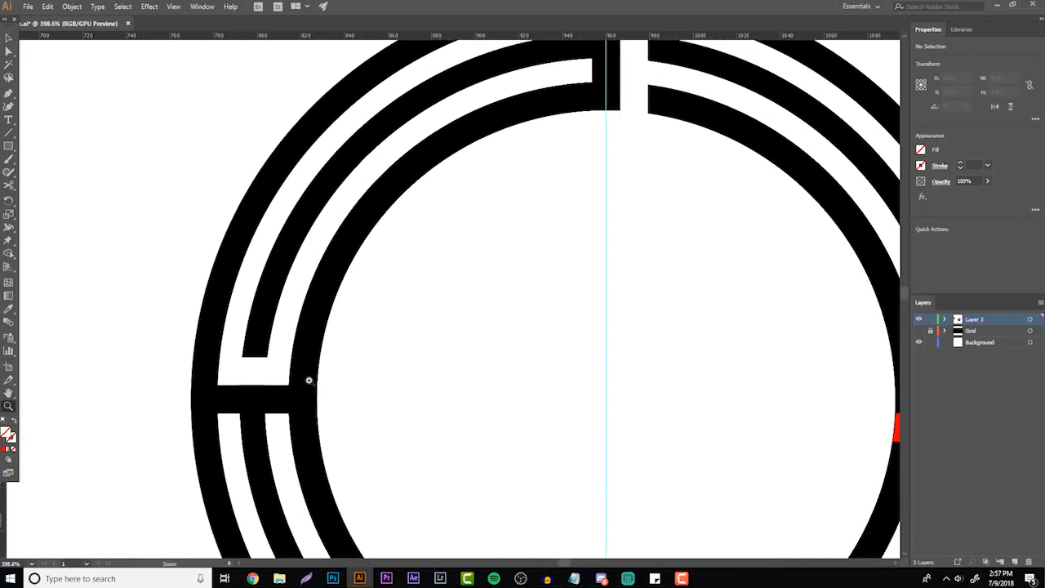
drag(303, 353, 371, 318)
key(ctrl+z)
key(ctrl+z)
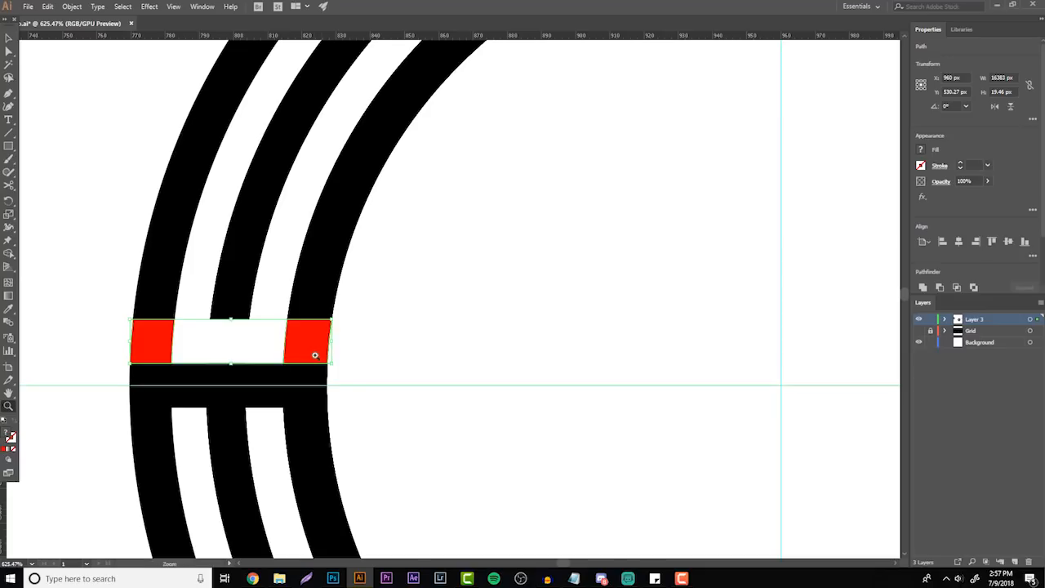
- Try to clear the area around the left bar's leftover red pieces with Shape Builder, and undo the attempt
click(408, 355)
drag(389, 366, 82, 312)
key(shift+m)
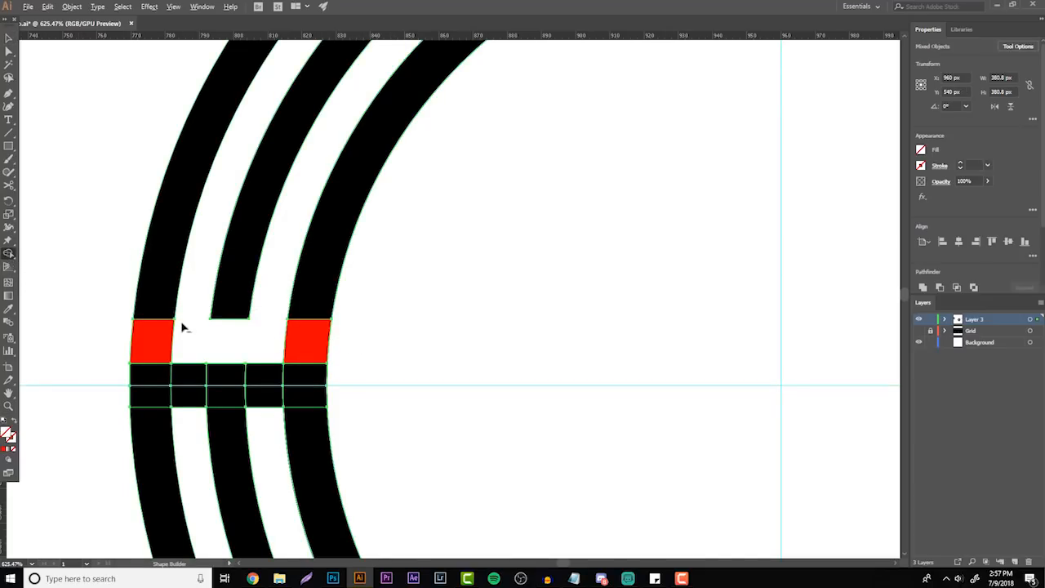
mouse_move(256, 344)
mouse_down()
mouse_move(411, 328)
mouse_move(74, 308)
mouse_up()
key(v)
click(412, 331)
click(9, 406)
drag(354, 314, 236, 291)
drag(410, 301, 454, 317)
key(ctrl+z)
key(ctrl+z)
- Delete the two red pieces left over from the left bar on the inner and outer rings, keeping the horizontal guide
drag(297, 342, 420, 303)
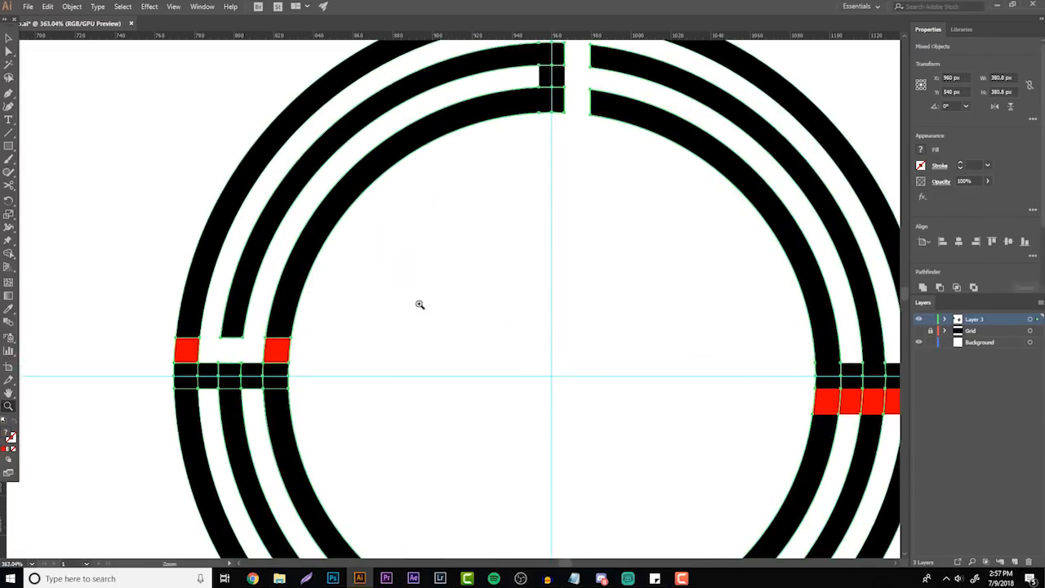
key(v)
click(398, 276)
click(267, 355)
key(Delete)
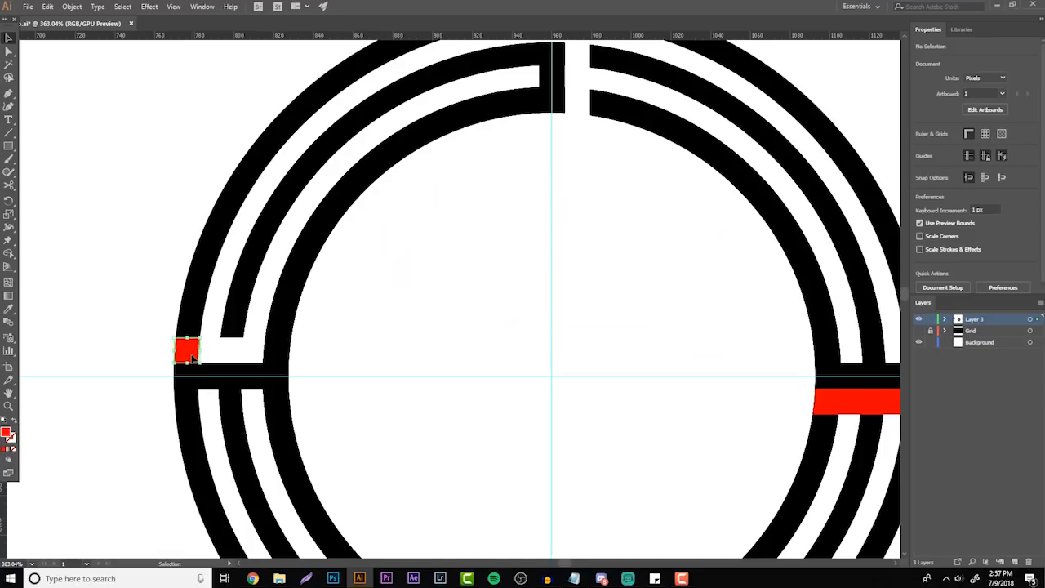
key(Delete)
click(8, 406)
drag(265, 355, 100, 343)
scroll(292, 311, down, 3)
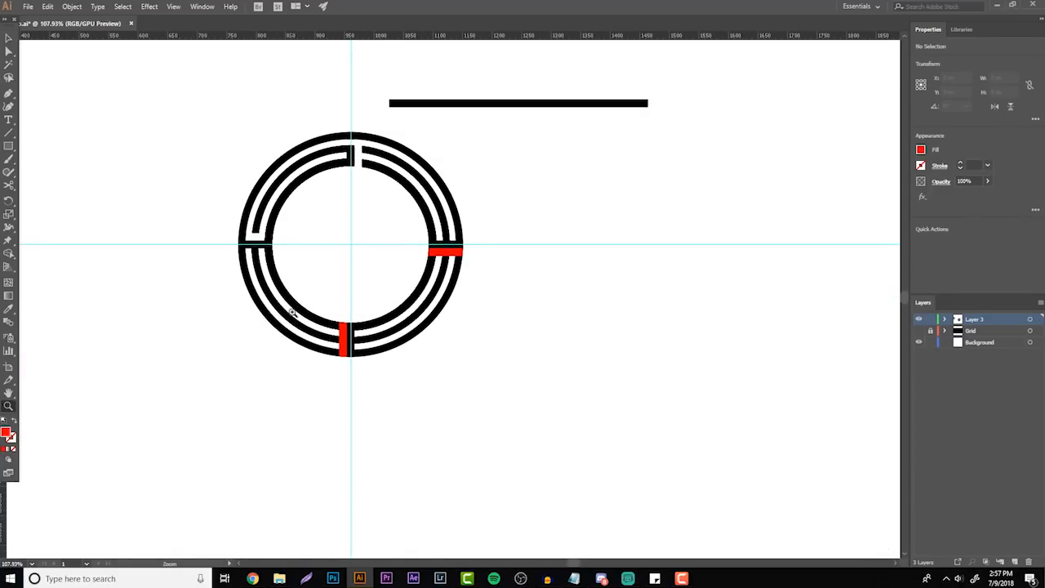
- Cut the inner and middle rings where the bottom red spacer bar crosses them, using Shape Builder
scroll(314, 285, up, 6)
scroll(314, 400, down, 4)
drag(334, 377, 320, 346)
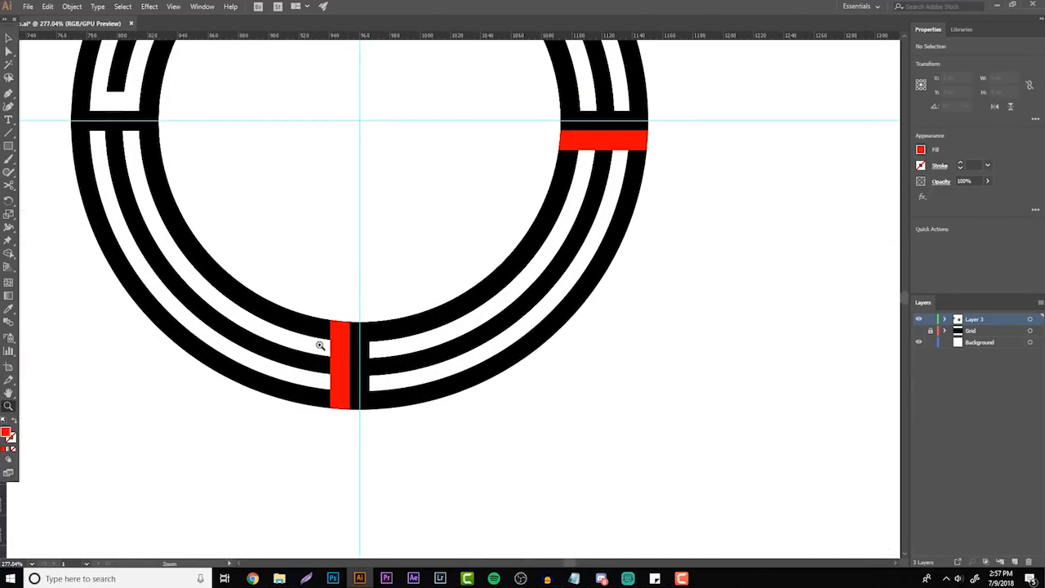
scroll(339, 345, up, 6)
drag(378, 391, 411, 280)
scroll(347, 367, down, 5)
key(v)
drag(449, 227, 286, 404)
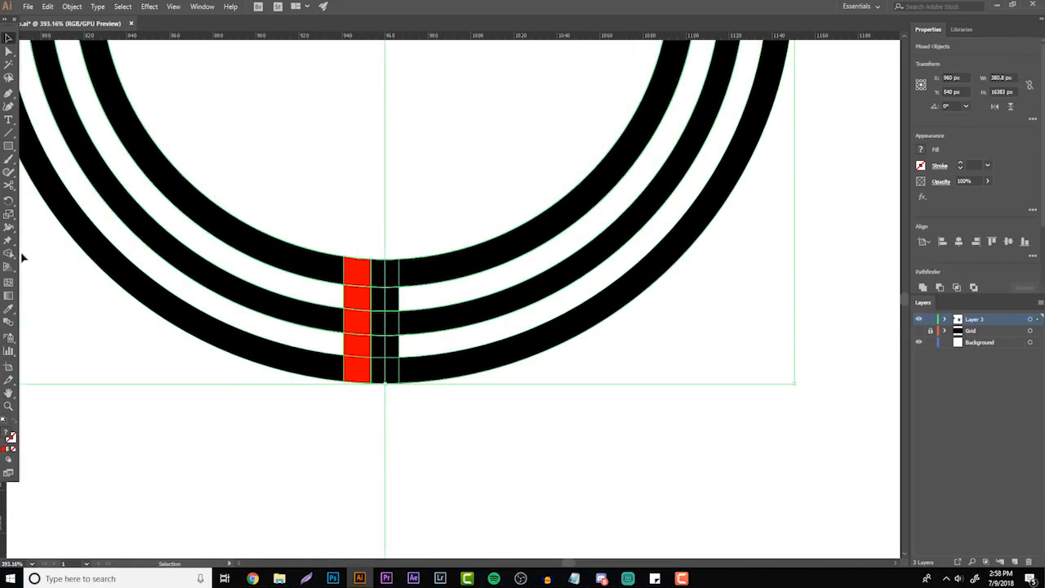
key(shift+m)
mouse_move(356, 331)
mouse_down()
mouse_move(357, 353)
mouse_move(111, 348)
mouse_up()
- Delete the leftover red piece on the outer ring at the bottom of the circle
click(8, 405)
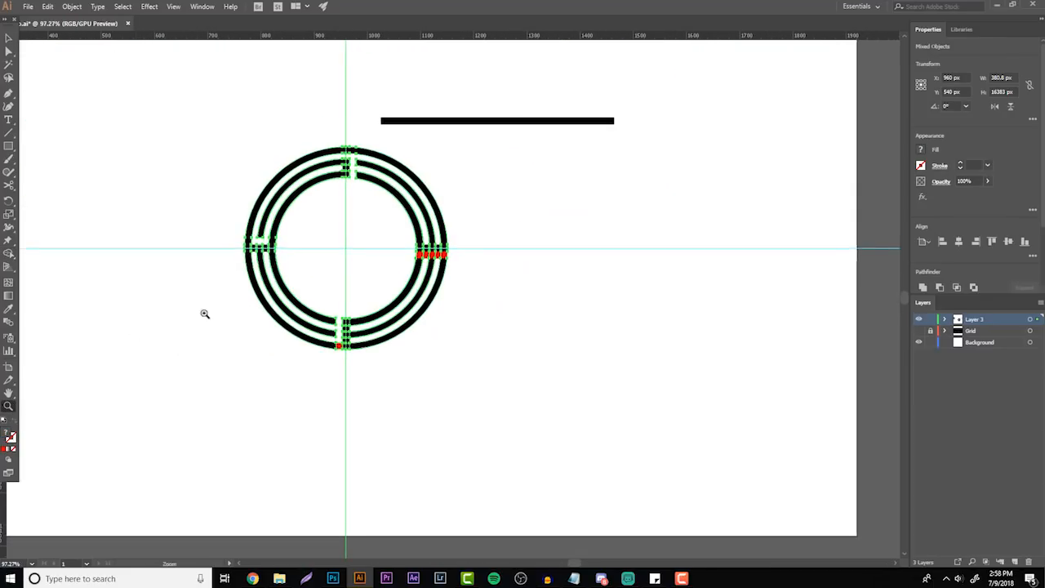
drag(287, 286, 382, 246)
key(v)
click(381, 390)
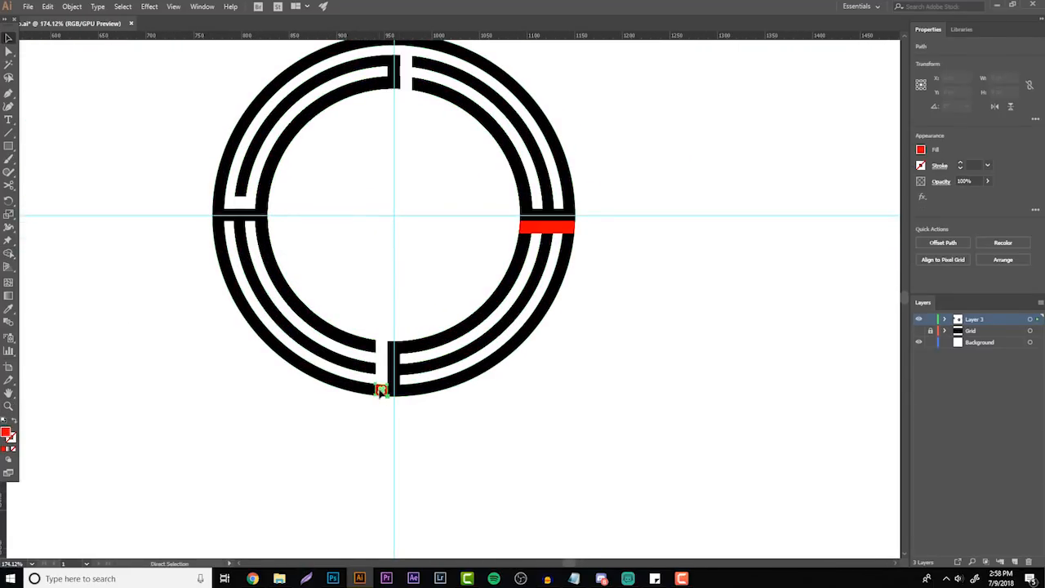
key(Delete)
- Cut the middle ring under the right red spacer bar with Shape Builder and delete the remaining red pieces
scroll(593, 352, up, 1)
scroll(612, 367, up, 4)
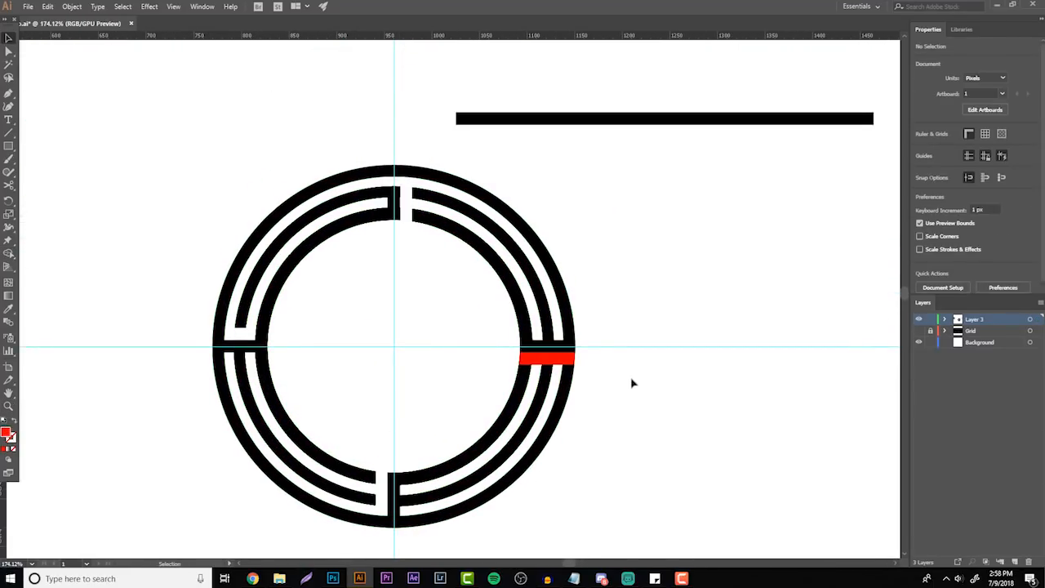
click(563, 366)
key(ctrl+a)
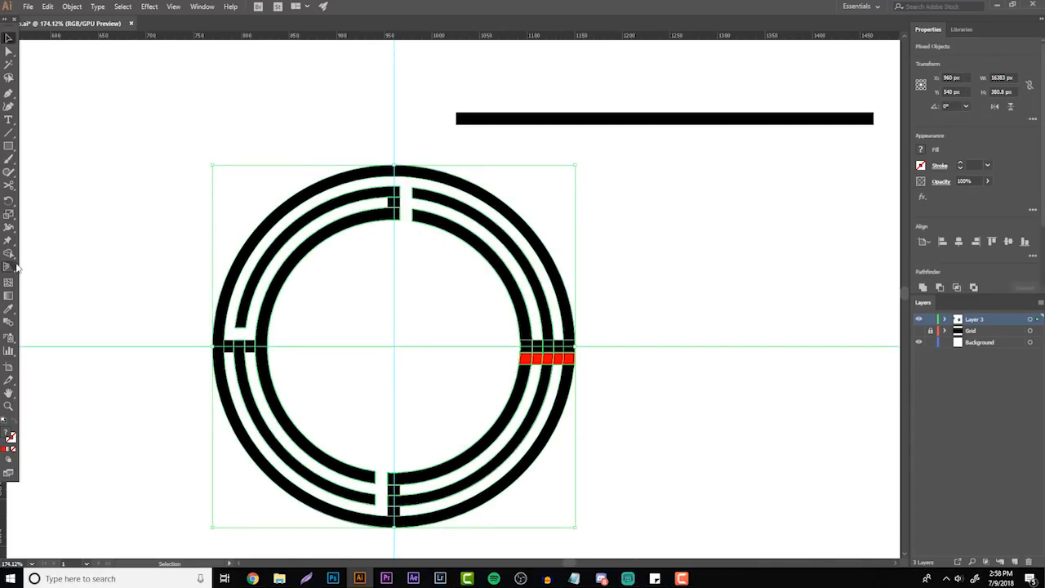
click(8, 253)
key(v)
click(608, 375)
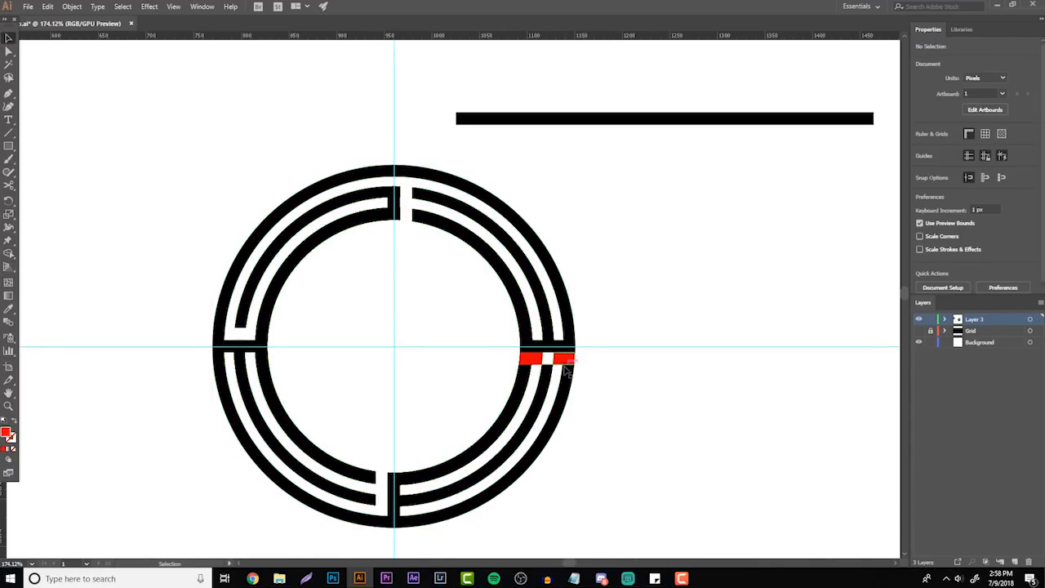
key(Delete)
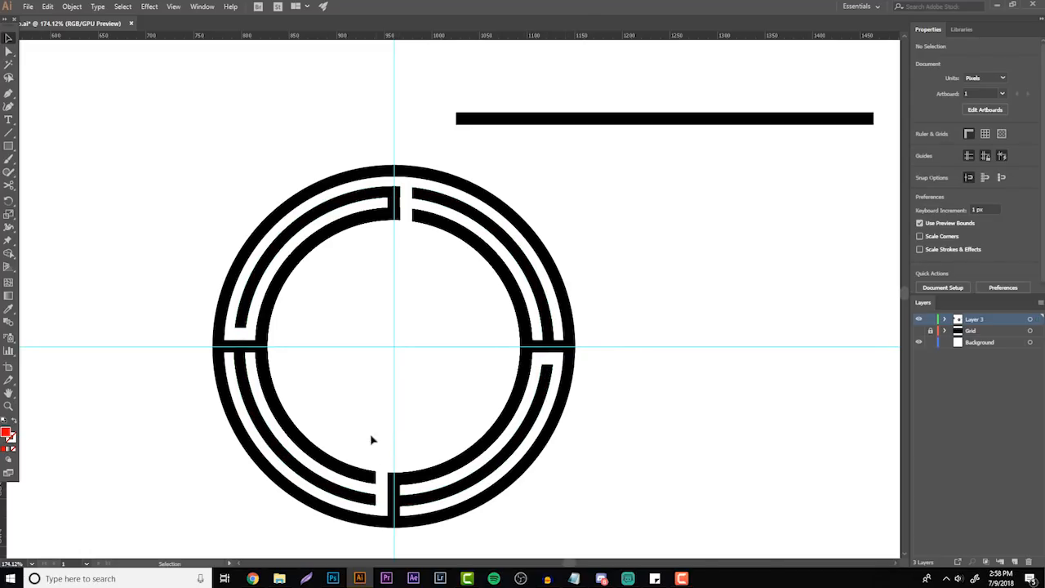
- Delete the vertical and horizontal guides crossing the centre of the rings
drag(412, 364, 285, 352)
drag(463, 417, 540, 400)
drag(568, 273, 559, 373)
key(Delete)
drag(379, 96, 101, 233)
key(Delete)
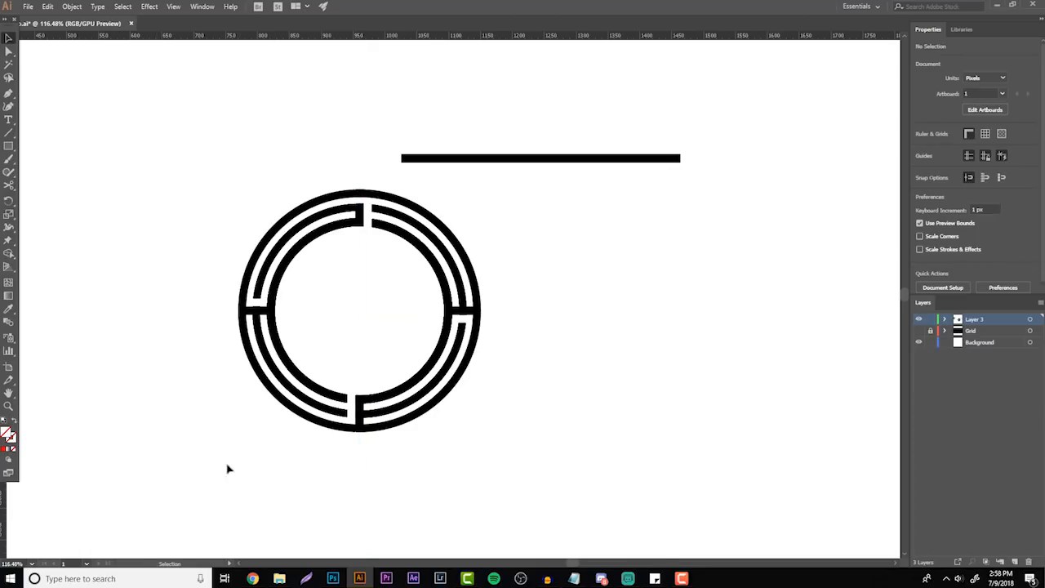
- Duplicate the black bar at the bottom of the rings and place the copy directly to its right
scroll(229, 469, down, 1)
click(8, 408)
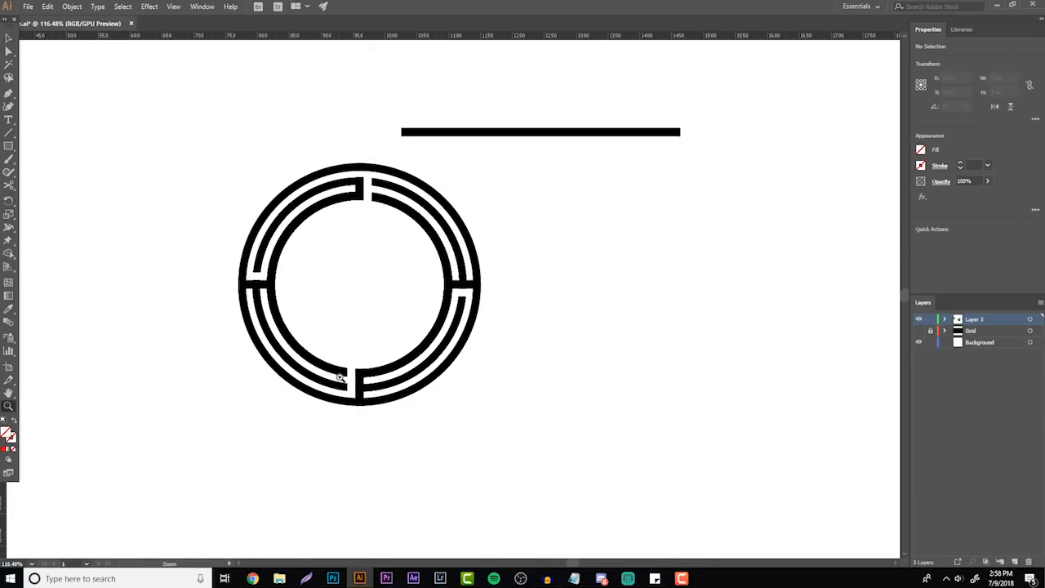
scroll(341, 376, down, 3)
drag(351, 371, 438, 330)
scroll(385, 342, up, 4)
drag(375, 399, 222, 377)
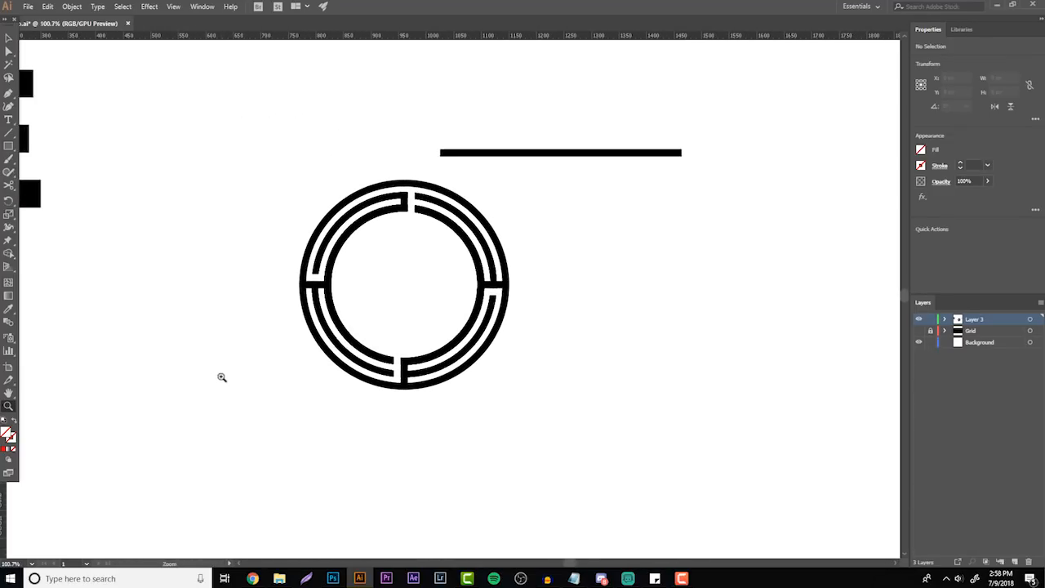
drag(459, 353, 526, 314)
drag(379, 396, 493, 295)
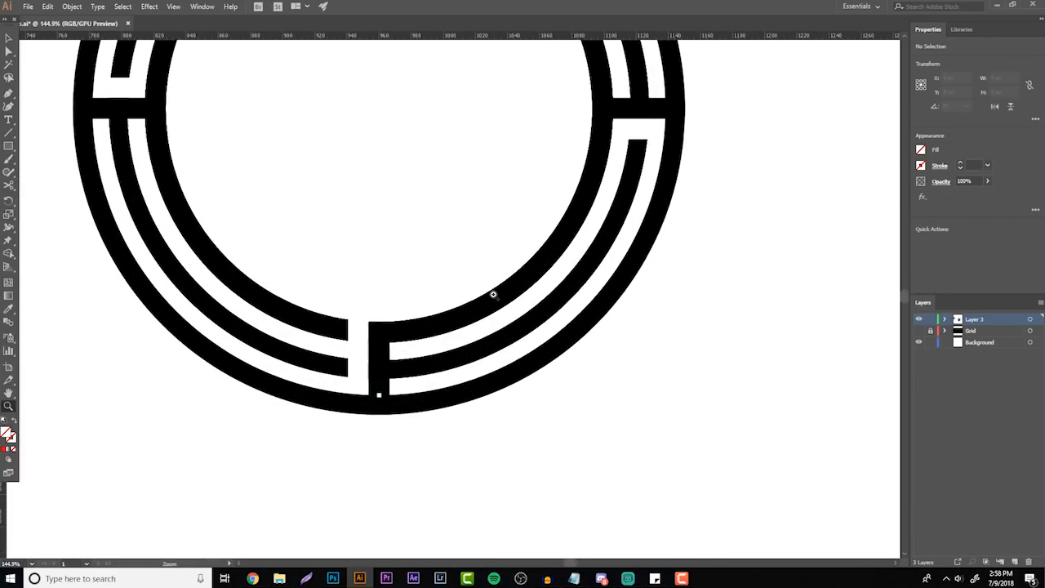
click(378, 392)
drag(377, 394, 398, 394)
- Cut the middle ring under the bottom bar's copy with Shape Builder and delete the copy's leftover pieces
key(ctrl+a)
click(8, 254)
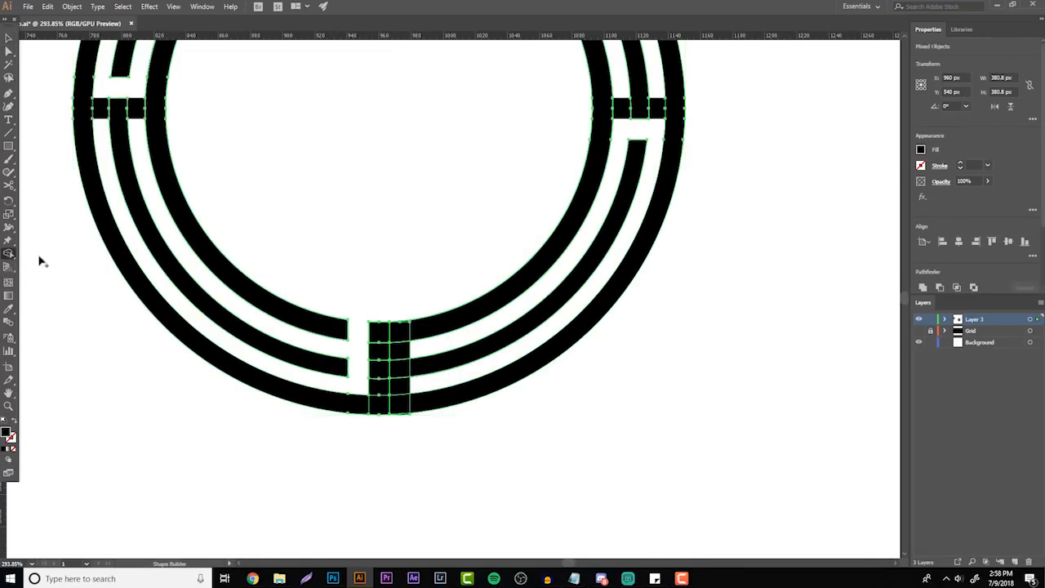
alt+click(399, 368)
key(v)
click(458, 426)
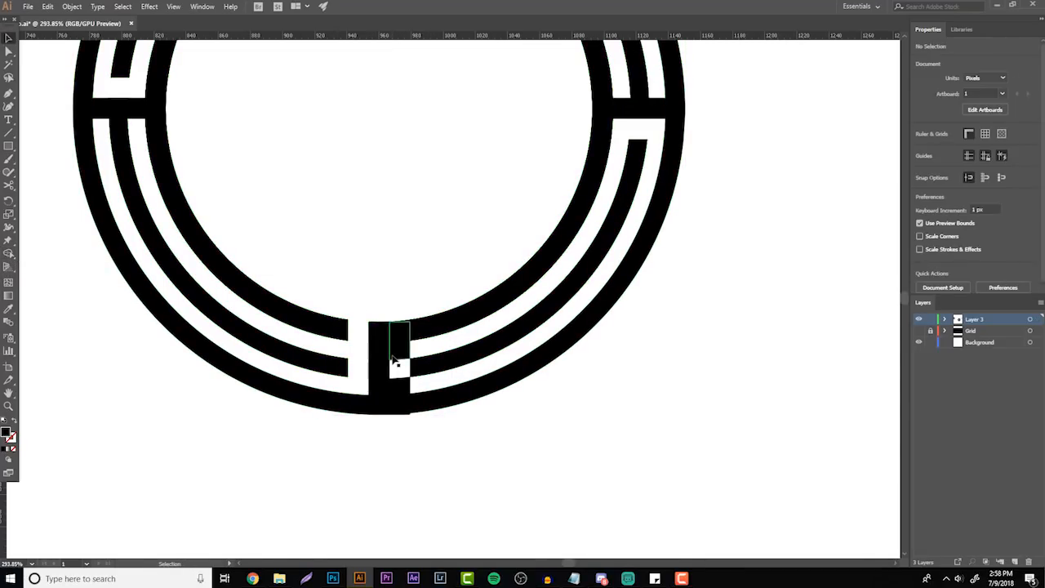
click(397, 348)
key(Delete)
key(Delete)
- Try deleting the black bar on the left side of the rings, and undo the deletion
key(z)
drag(409, 344, 319, 368)
scroll(319, 368, up, 7)
drag(387, 296, 368, 337)
scroll(368, 337, down, 6)
scroll(458, 321, up, 2)
drag(469, 371, 556, 351)
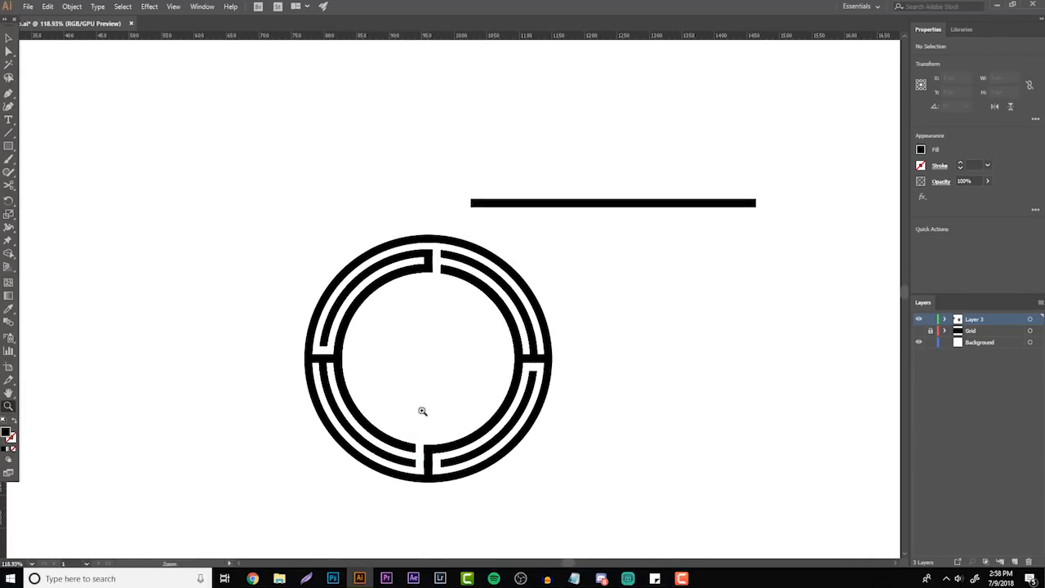
drag(314, 362, 348, 331)
key(v)
click(326, 331)
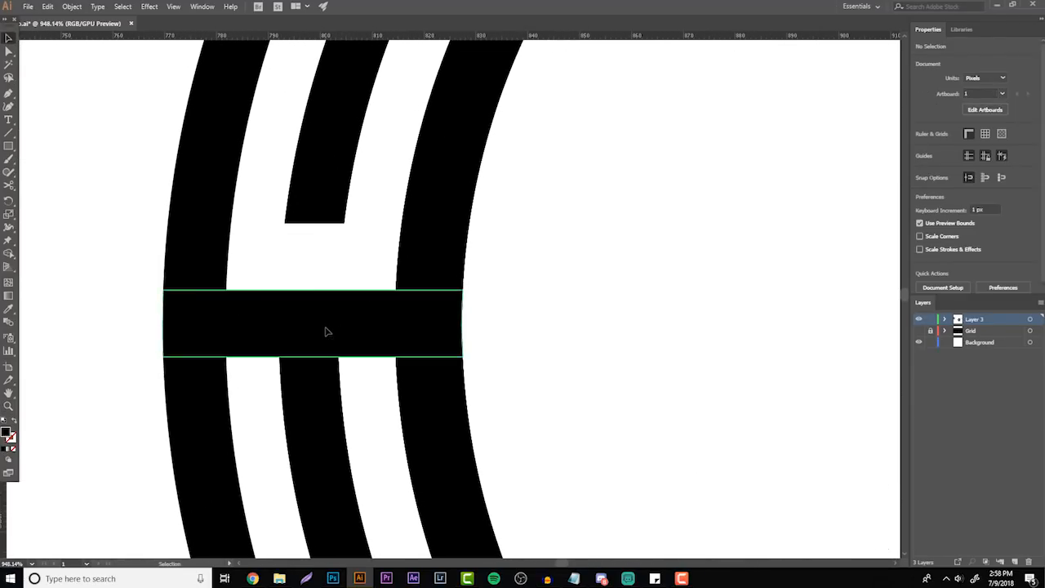
key(Delete)
key(ctrl+z)
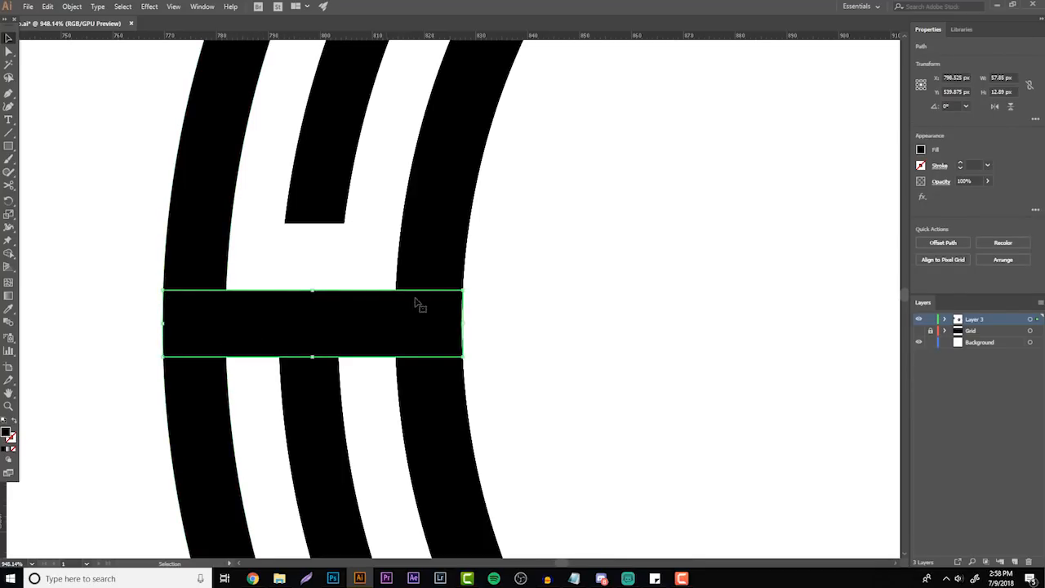
- Duplicate the left black bar and place the copy directly below it
drag(543, 373, 372, 397)
click(534, 337)
click(329, 329)
- Remove the left bar's and its copy's sections between the middle and inner rings with Shape Builder
key(ctrl+a)
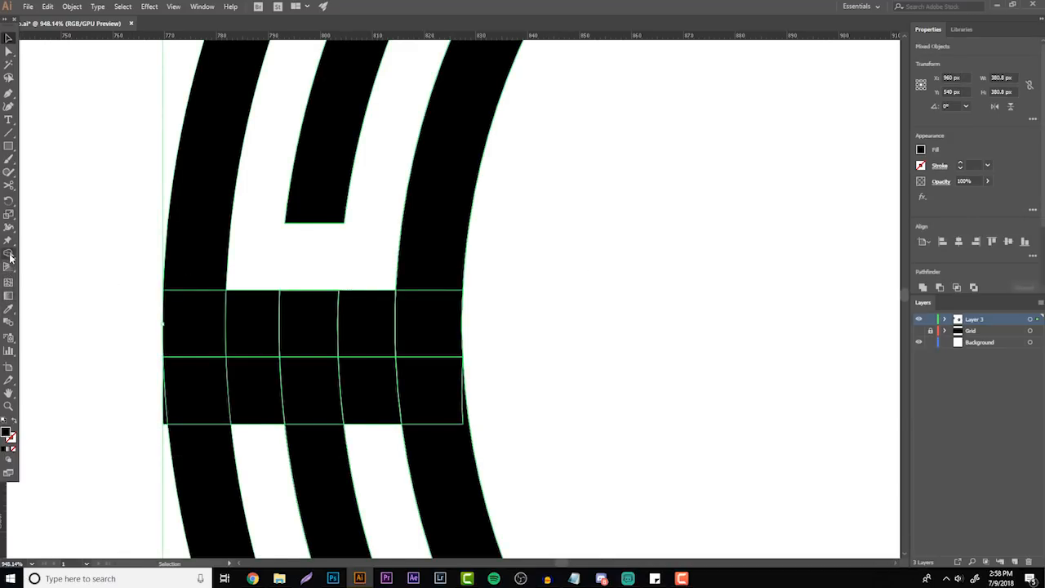
click(9, 255)
drag(380, 431, 366, 292)
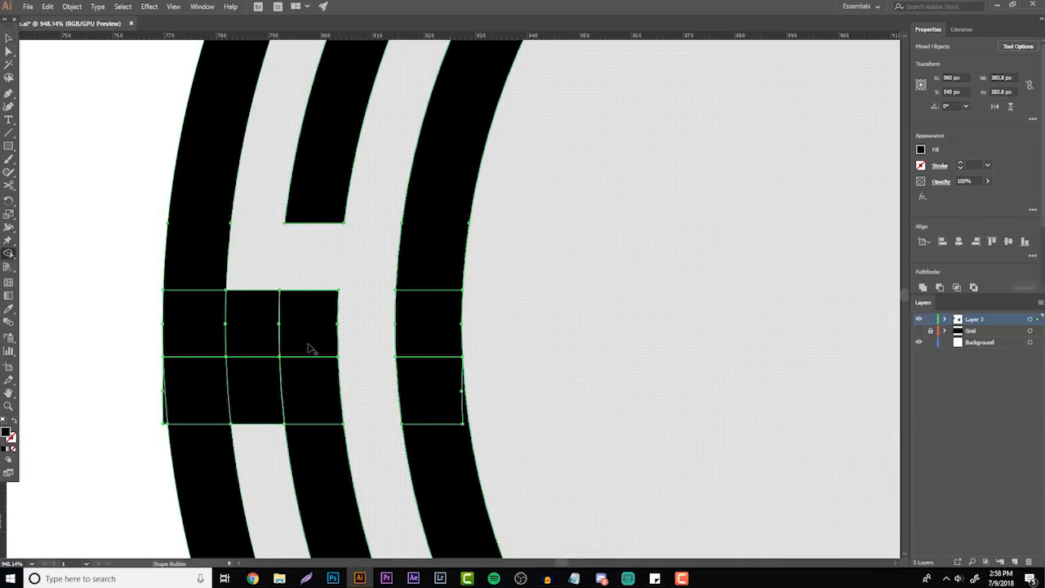
alt+click(270, 386)
key(v)
click(75, 273)
key(ctrl+z)
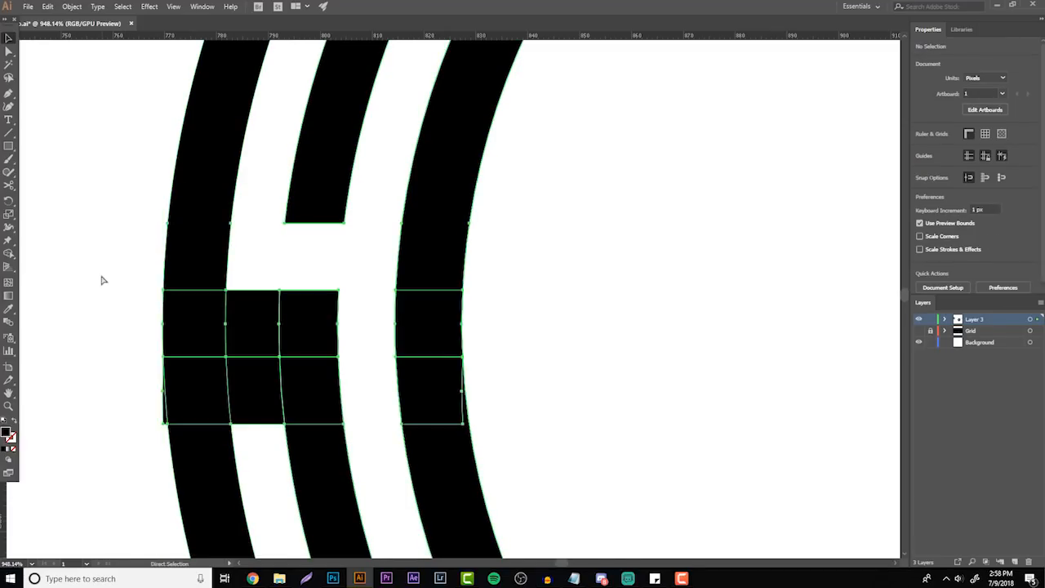
- Remove the lower copy's section beside the middle ring and cut through the outer ring there with Shape Builder
drag(103, 280, 374, 461)
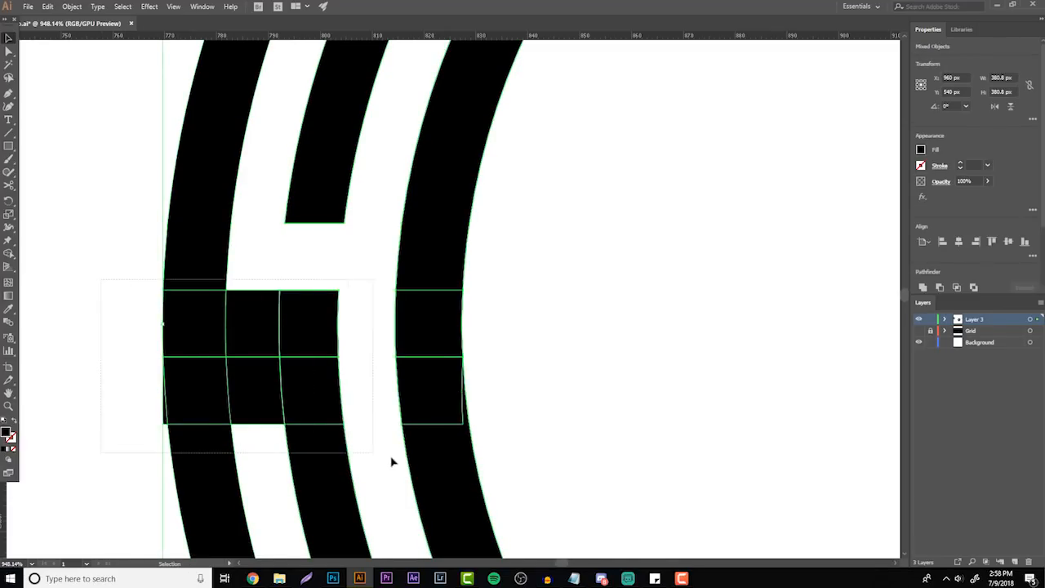
click(9, 255)
drag(270, 392, 104, 413)
key(v)
click(82, 382)
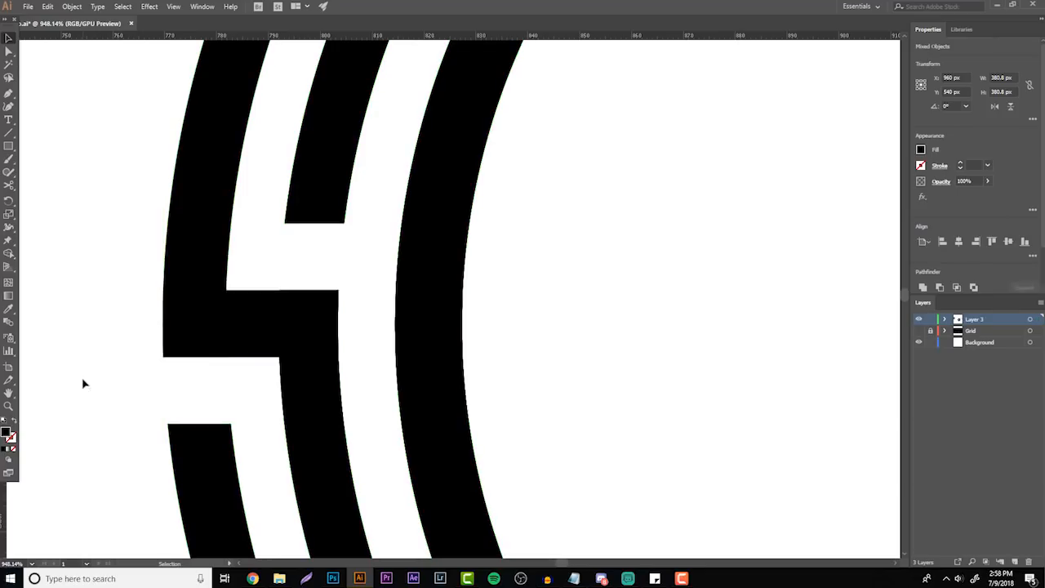
- Duplicate the right black bar and place the copy directly above it, 12.89 px higher
click(9, 407)
drag(322, 303, 127, 299)
drag(258, 276, 76, 279)
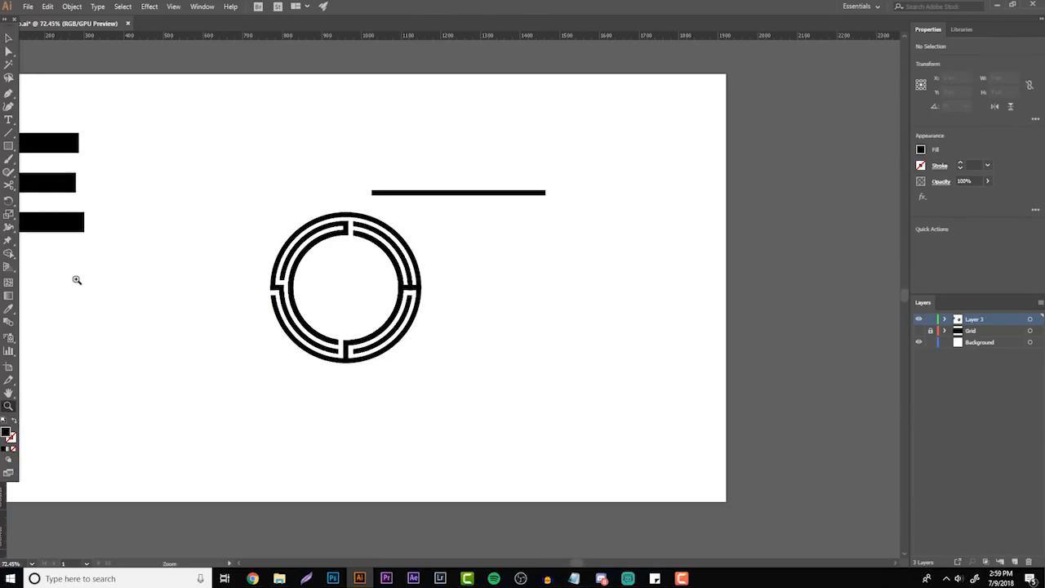
drag(444, 270, 512, 257)
drag(378, 307, 407, 300)
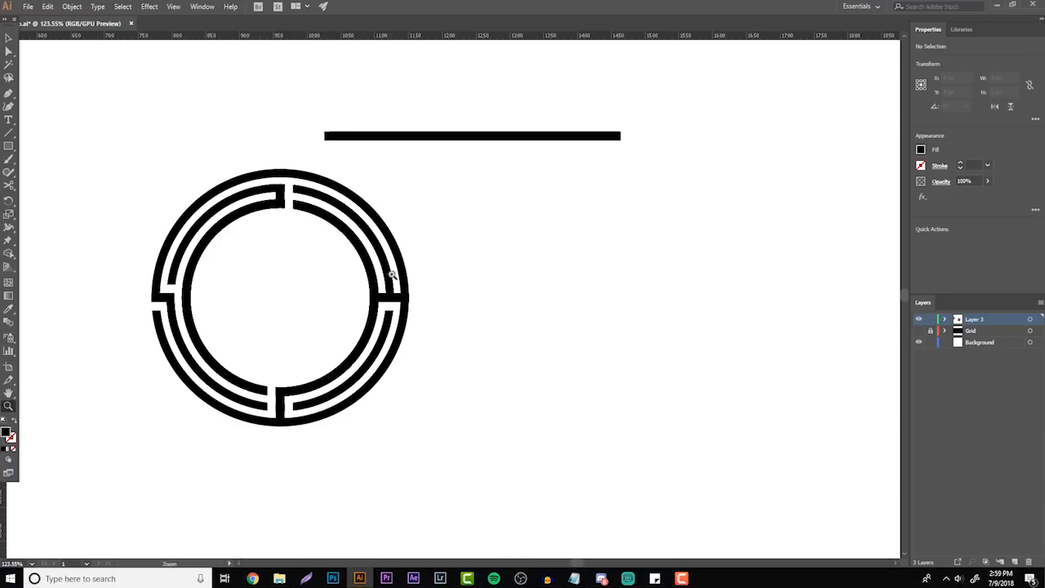
drag(393, 296, 403, 275)
key(v)
click(387, 341)
drag(389, 341, 389, 278)
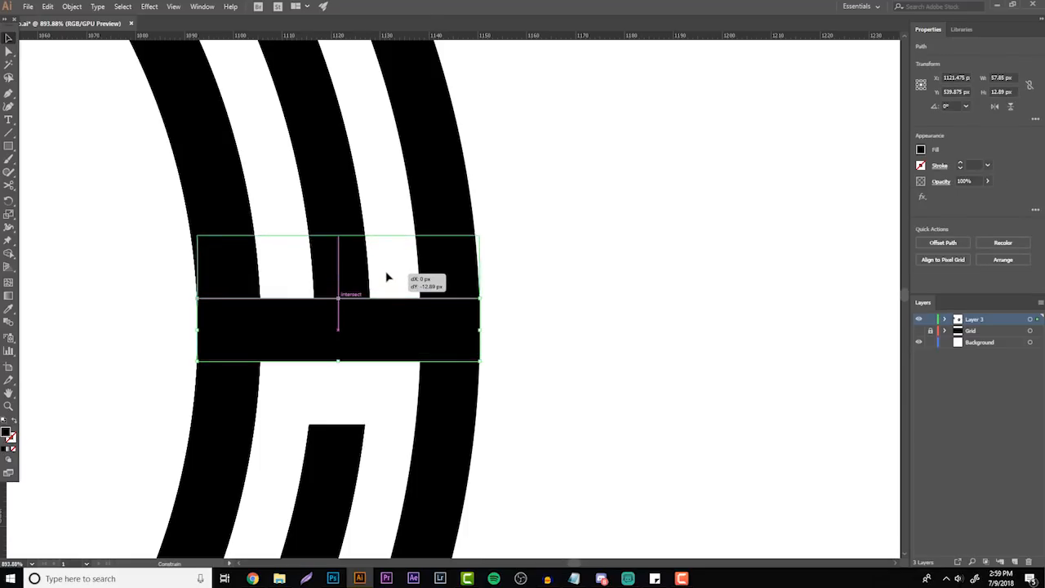
- Remove both right bars' sections between the inner and middle rings and the upper copy's section between the middle and outer rings
drag(482, 356, 137, 256)
click(8, 253)
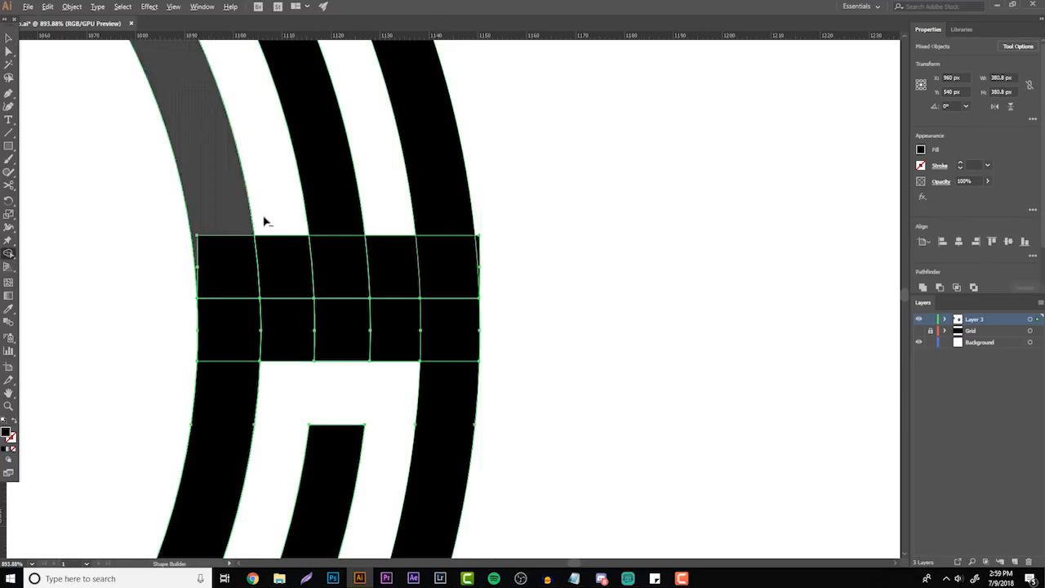
drag(273, 245, 281, 391)
click(381, 262)
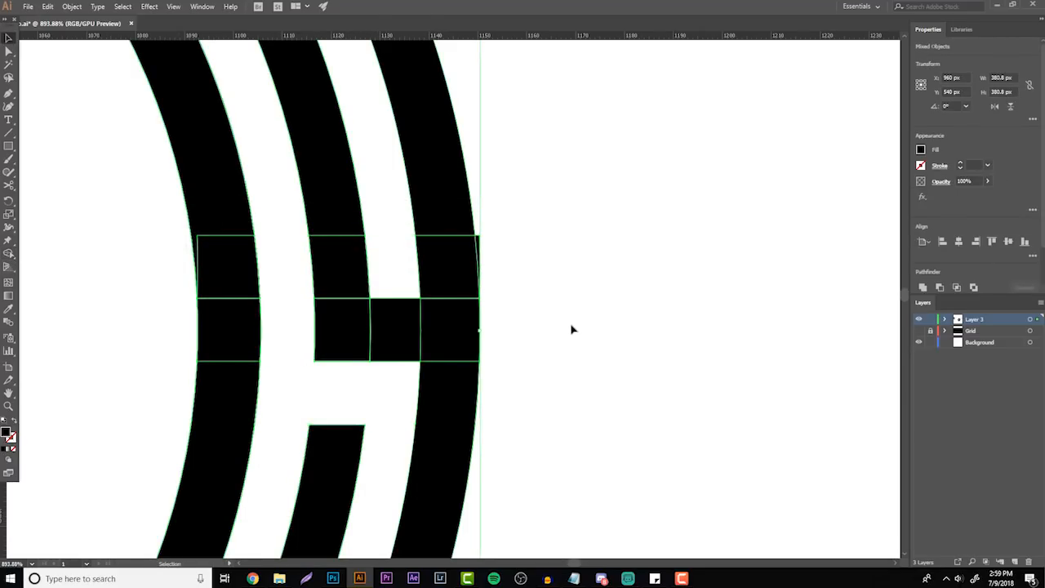
- Duplicate the trimmed right bar directly below itself and select it together with the crossing rings
key(v)
click(552, 371)
click(397, 349)
drag(397, 349, 407, 408)
drag(564, 438, 326, 334)
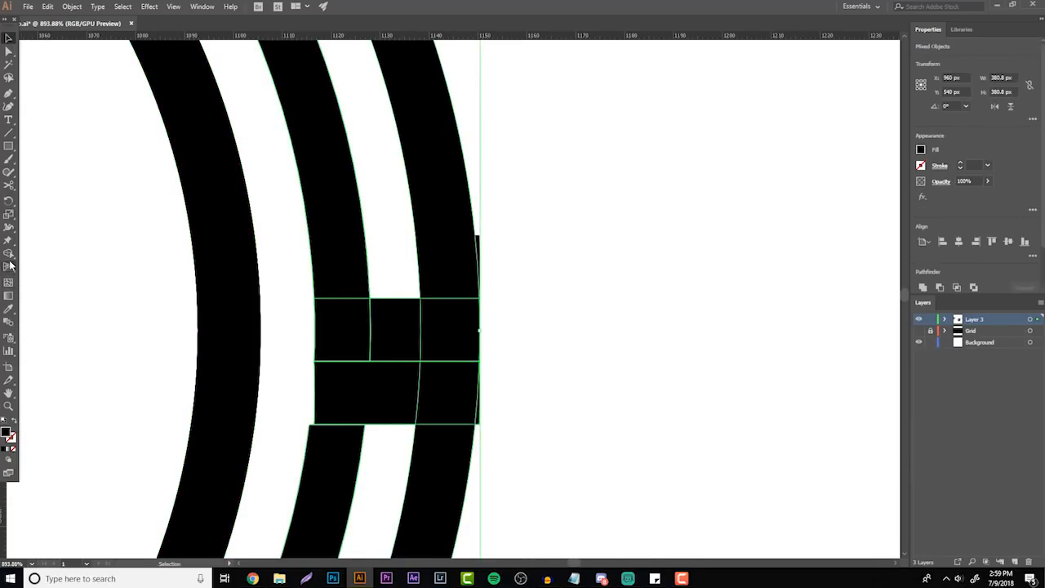
- Cut the outer ring where the right bar's lower copy crosses it, using Shape Builder
click(9, 255)
drag(515, 398, 438, 401)
key(v)
key(ctrl+shift+a)
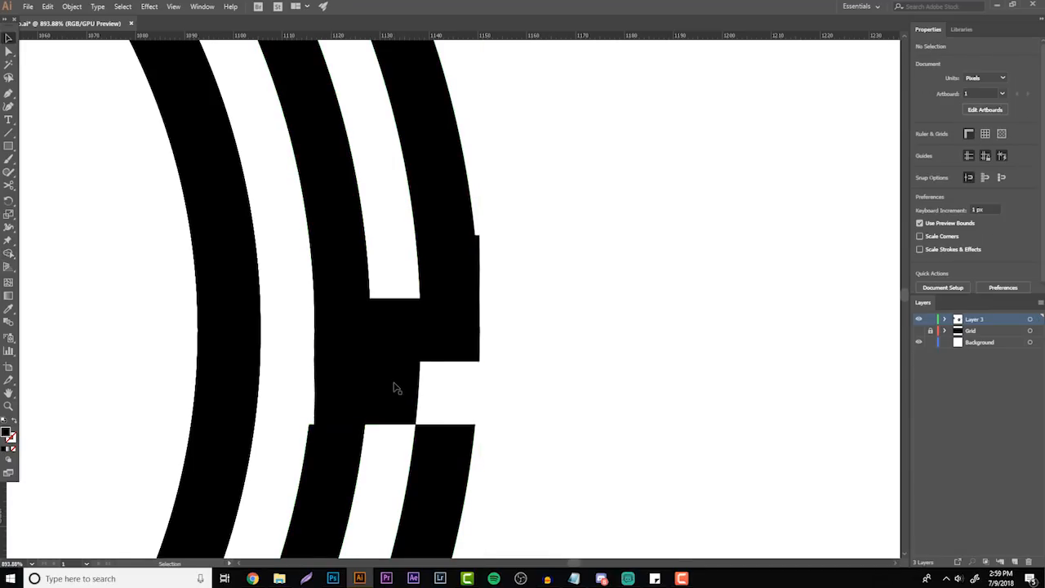
- Delete the rest of the right bar's lower copy and the sliver protruding from the outer ring above it
click(395, 385)
key(Delete)
click(477, 244)
key(Delete)
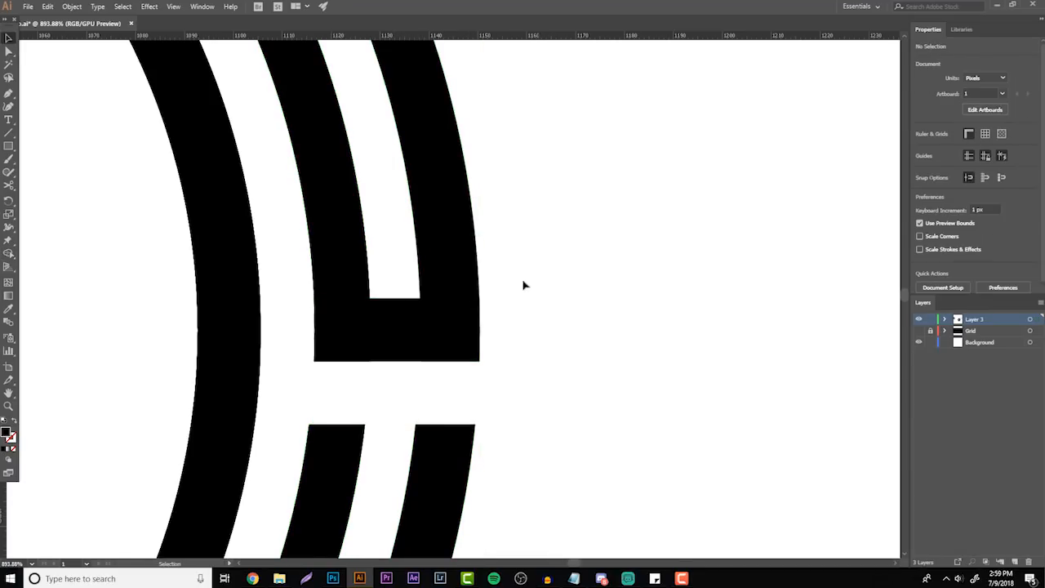
- Undo the last deletions and the outer-ring cut on the right side of the rings
click(8, 405)
drag(371, 325, 60, 309)
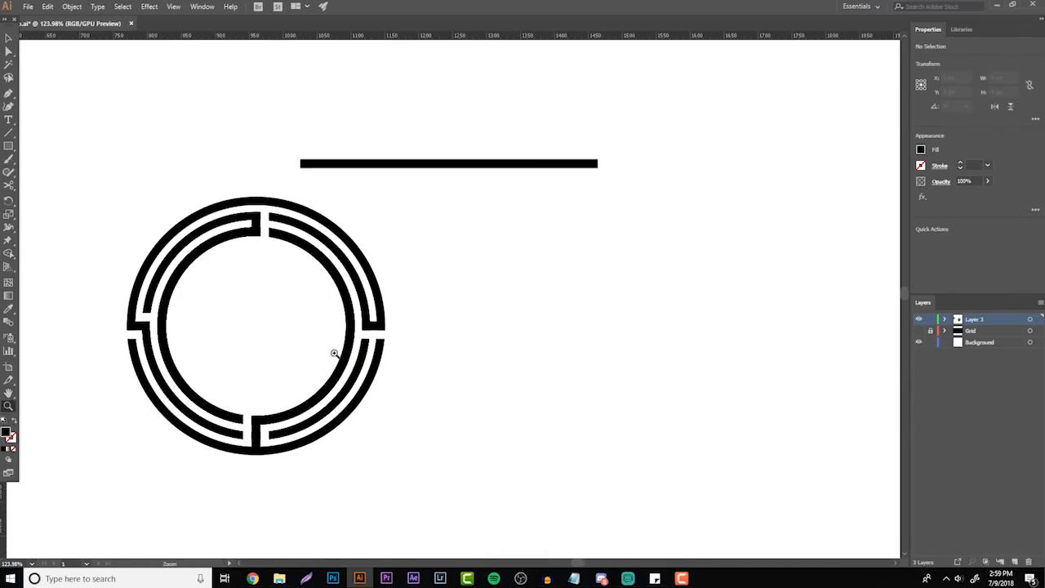
drag(316, 325, 283, 308)
key(ctrl+z)
key(ctrl+z)
key(ctrl+z)
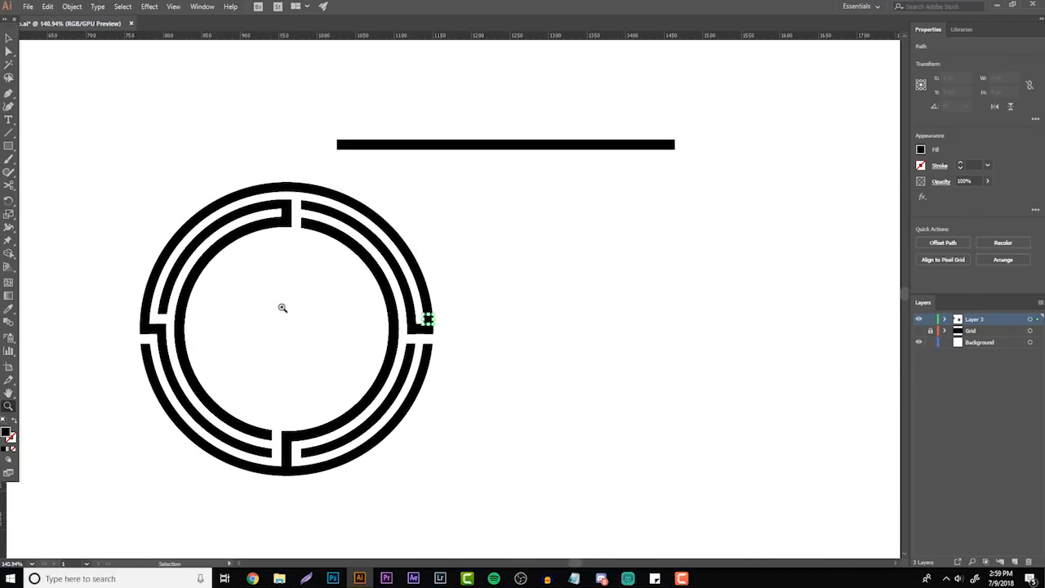
key(ctrl+z)
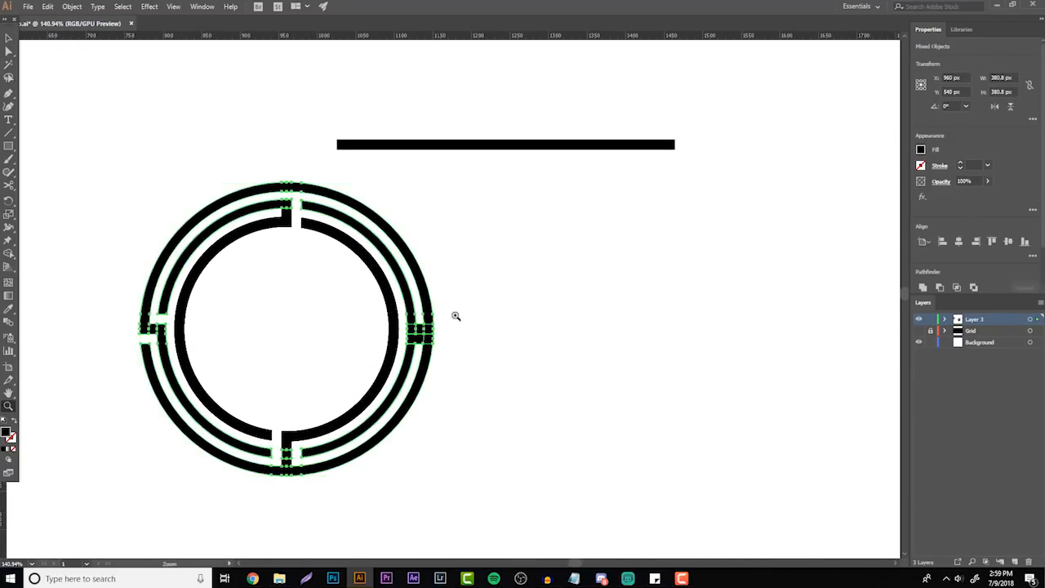
- Move the right bar's lower copy up so it sits directly above the bar
drag(435, 330, 482, 337)
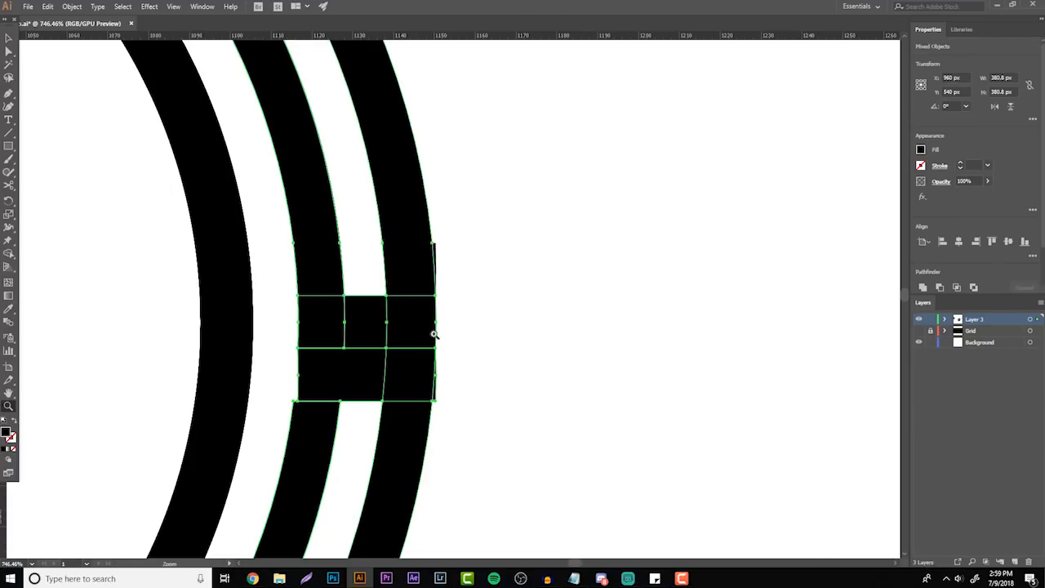
key(v)
click(531, 395)
drag(349, 381, 352, 275)
- Erase the right bar's copy and the outer-ring segment it covers with Shape Builder, opening a gap just above the bar
drag(484, 345, 122, 286)
click(9, 254)
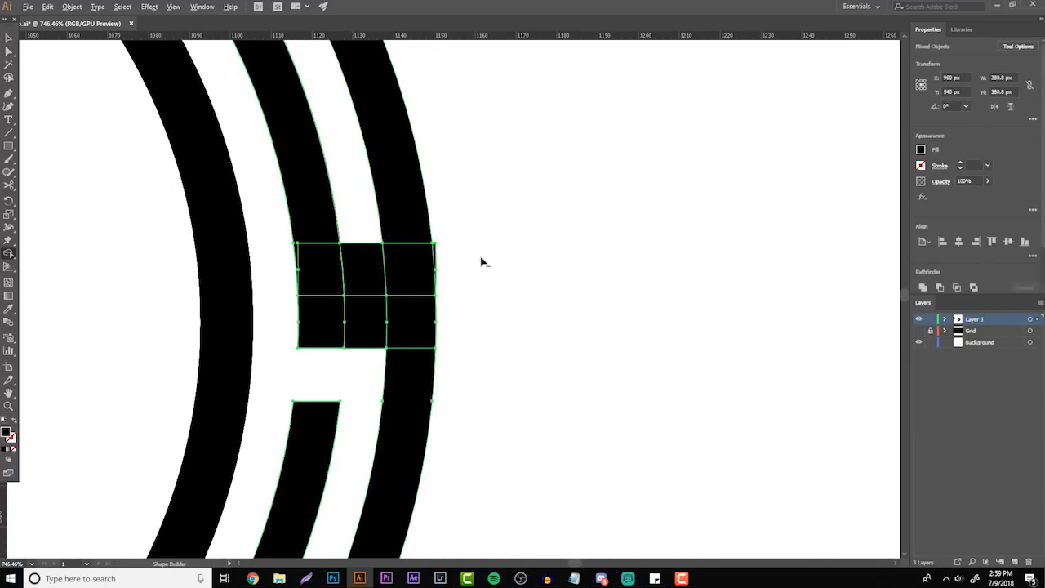
drag(487, 259, 358, 273)
key(v)
click(459, 278)
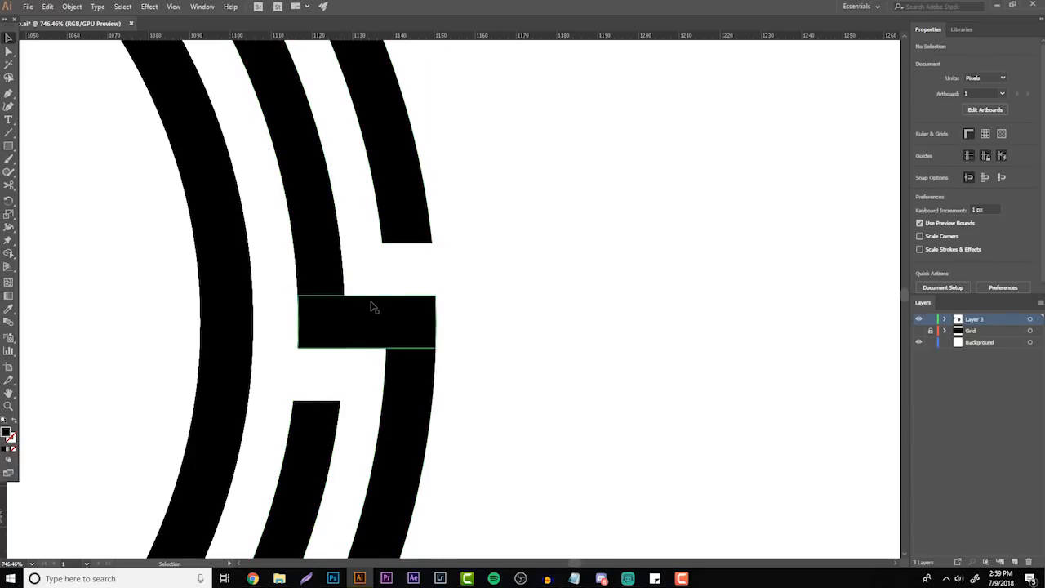
click(372, 306)
key(Delete)
key(ctrl+z)
click(550, 412)
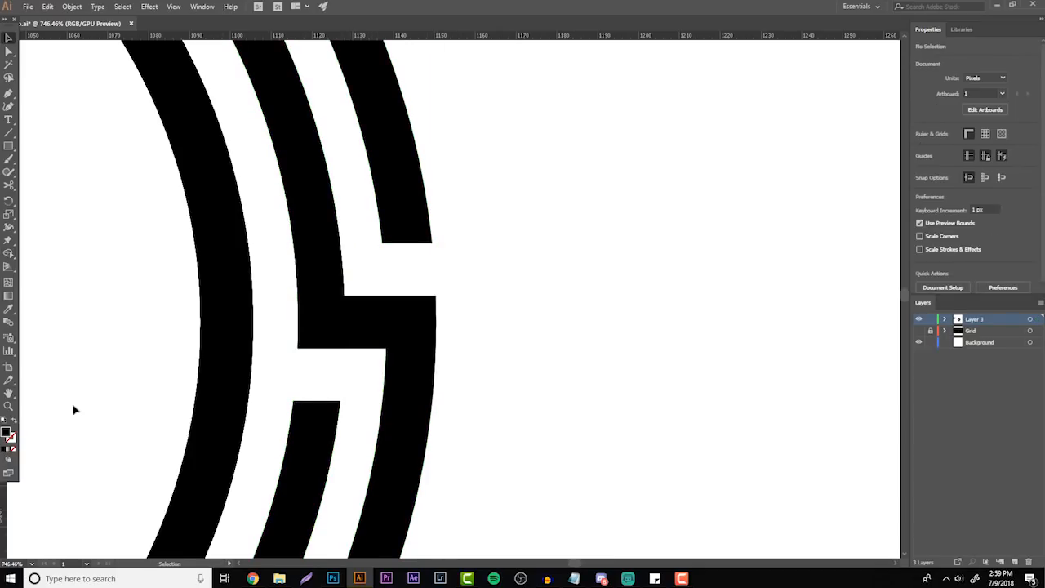
- Duplicate the rings' bottom connecting bar directly to its left so the copy crosses the outer ring
click(9, 406)
drag(392, 349, 105, 340)
drag(292, 343, 408, 296)
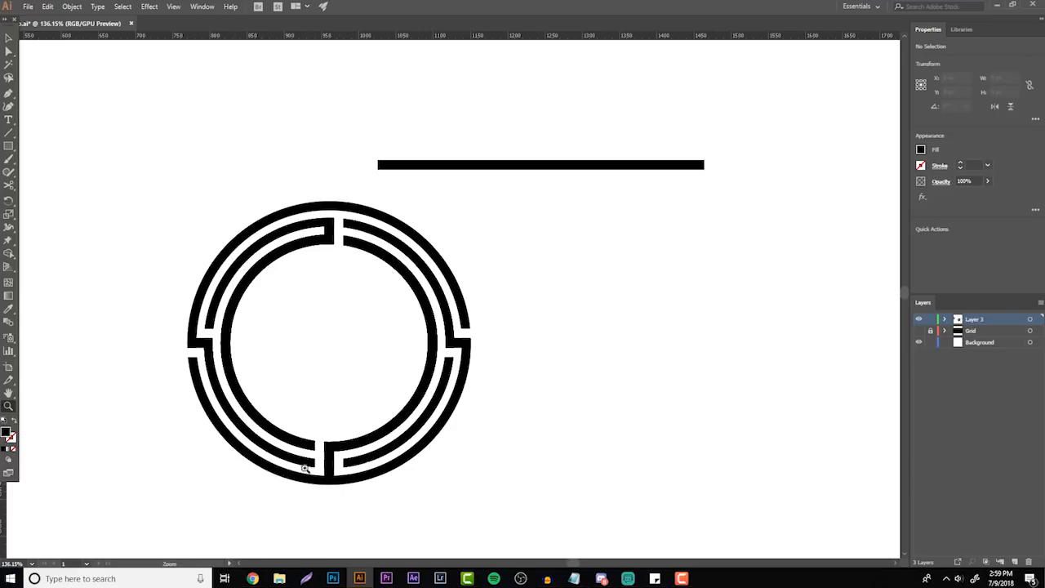
drag(343, 475, 403, 355)
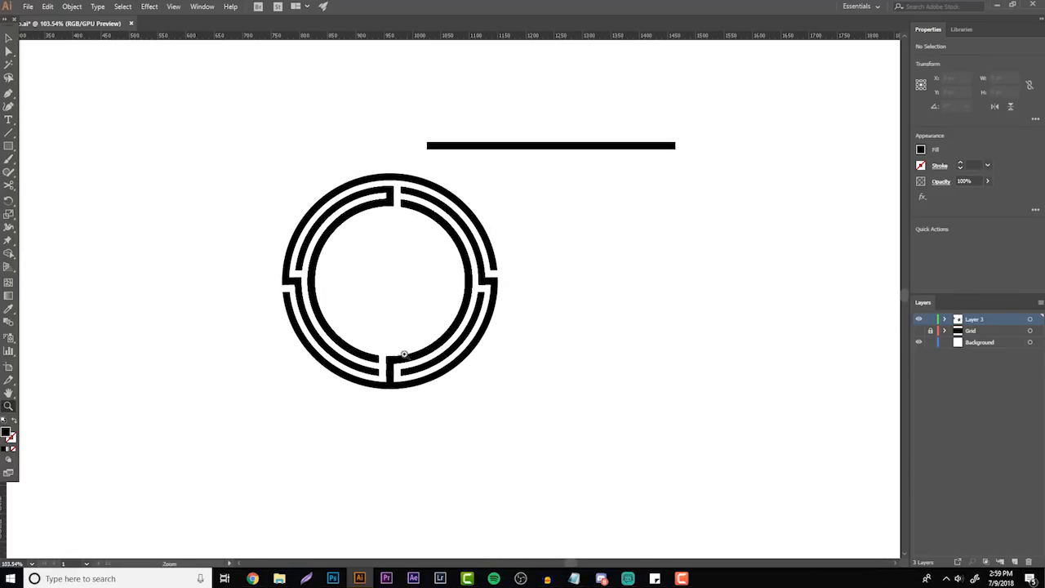
drag(389, 399, 553, 275)
key(v)
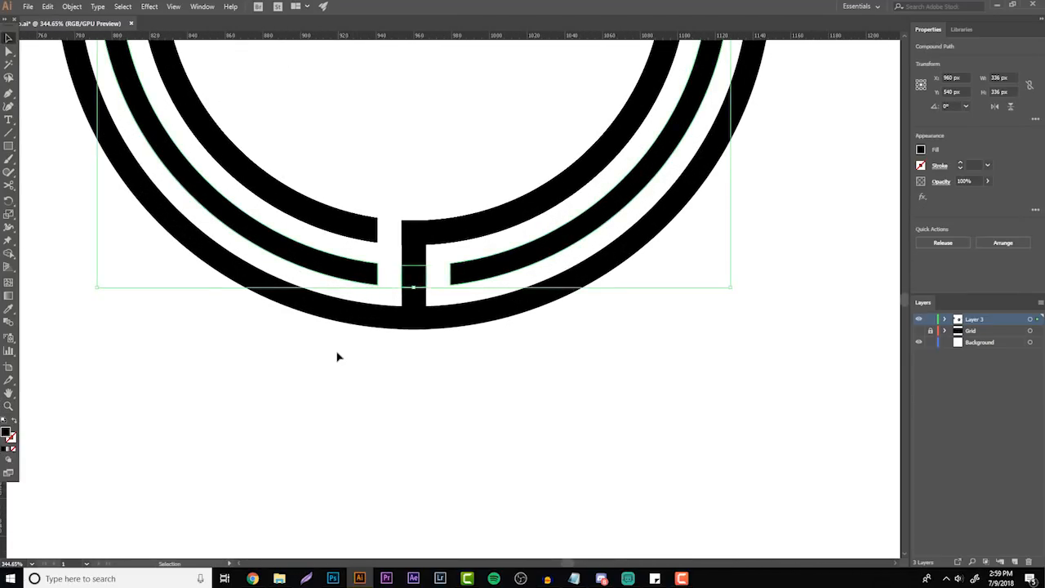
key(a)
key(v)
key(a)
key(v)
click(413, 296)
drag(421, 296, 392, 319)
- Cut the outer ring at the bottom by erasing the bar's copy and the ring segment beneath it with Shape Builder
drag(513, 396, 307, 201)
click(7, 249)
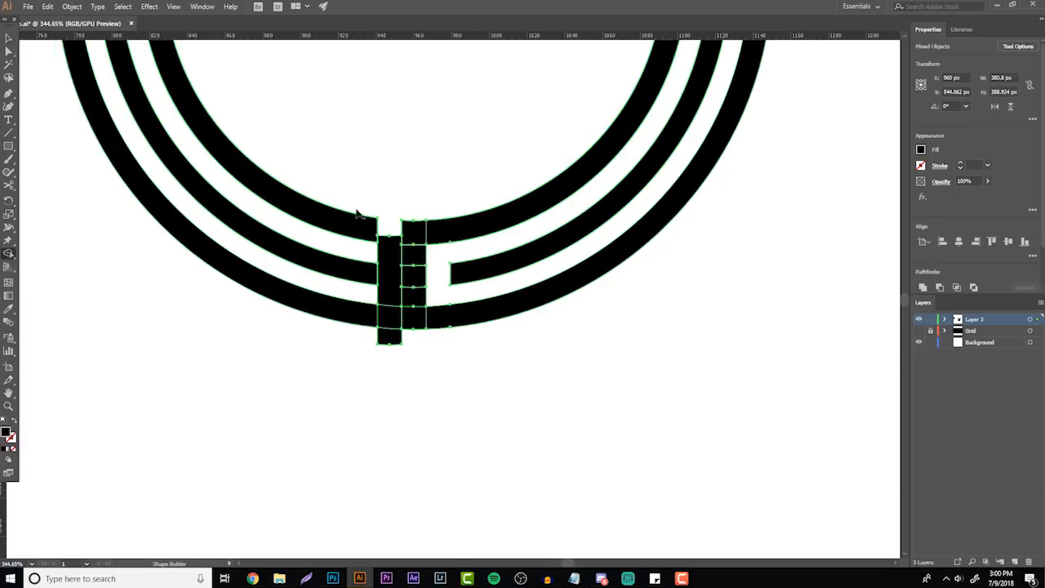
drag(385, 192, 396, 372)
key(v)
click(416, 398)
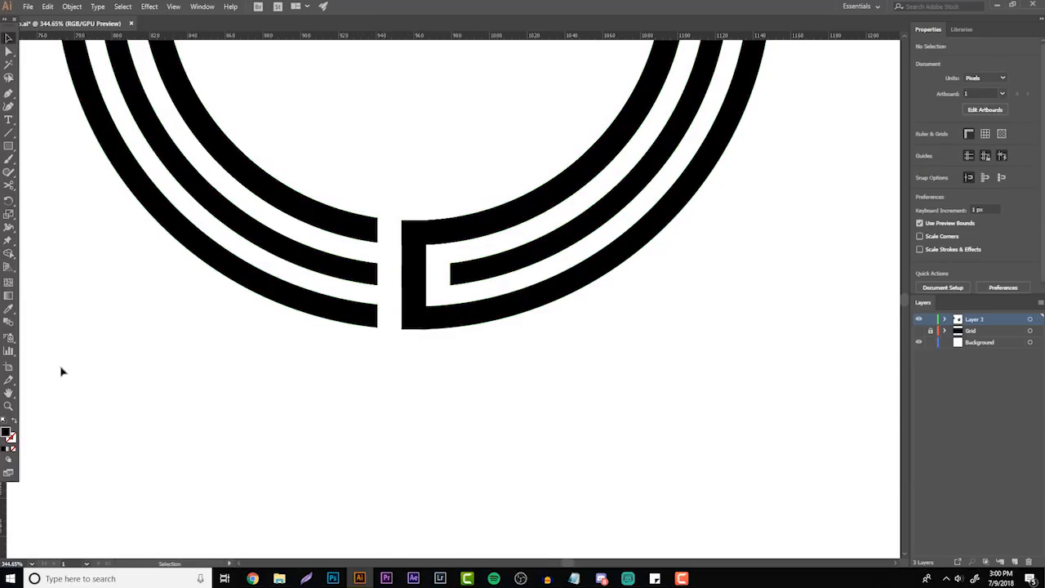
- Delete the spare long bar above the rings
click(10, 404)
drag(333, 292, 637, 220)
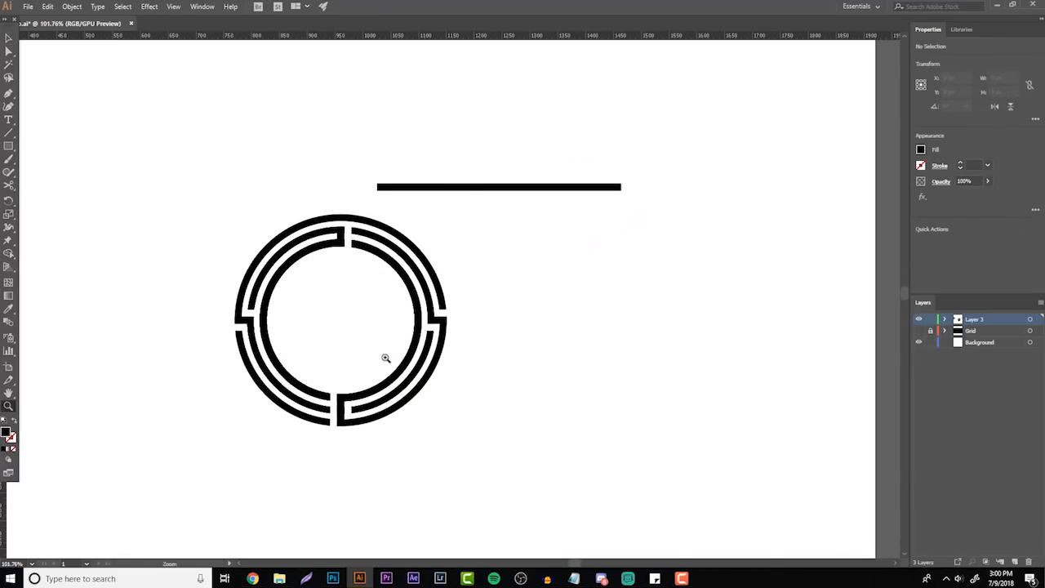
key(v)
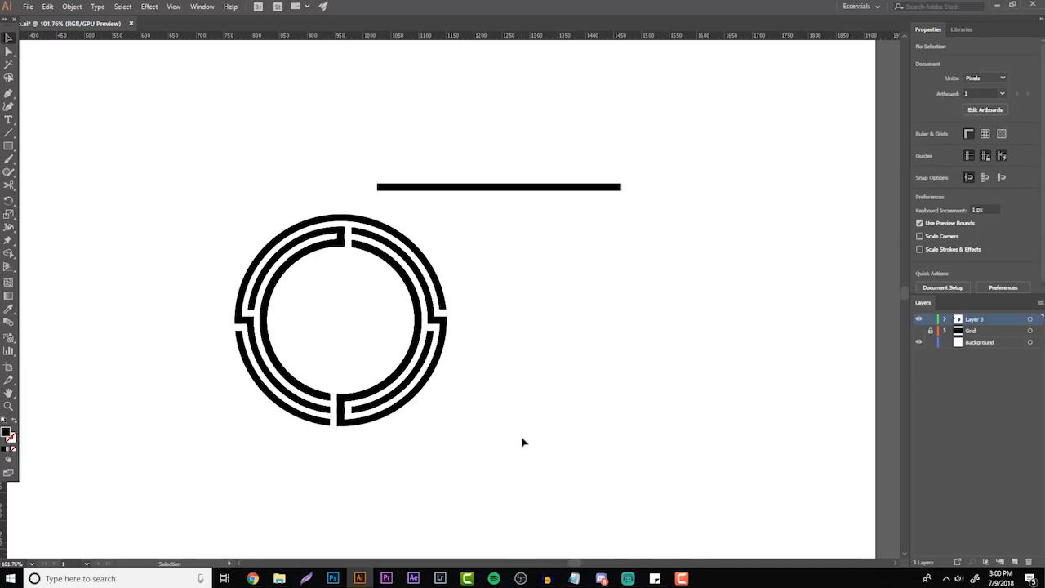
click(497, 187)
key(Delete)
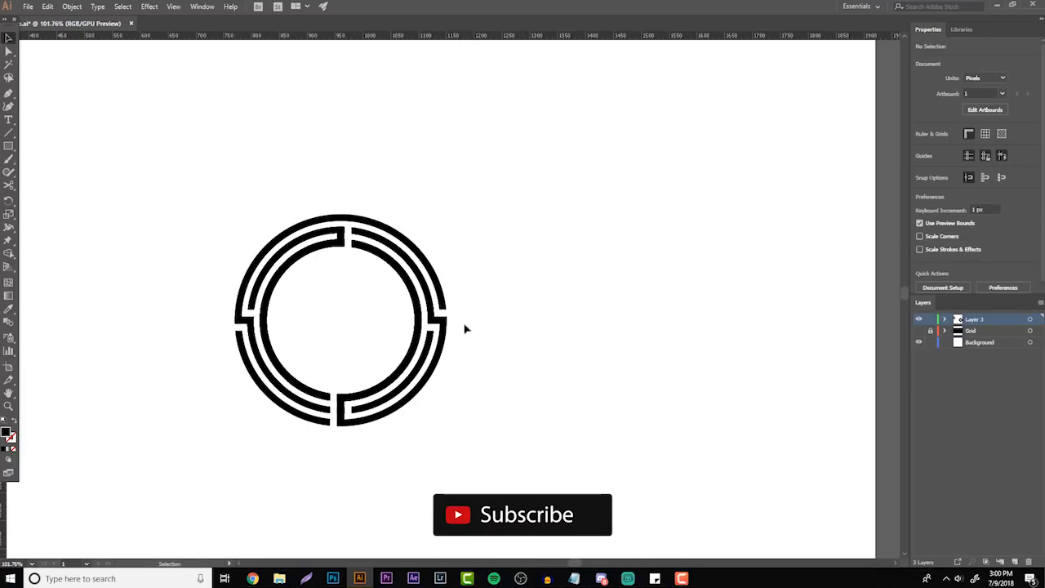
- Undo the spare bar's deletion and the bottom cut in the outer ring
key(ctrl+z)
key(ctrl+z)
key(ctrl+z)
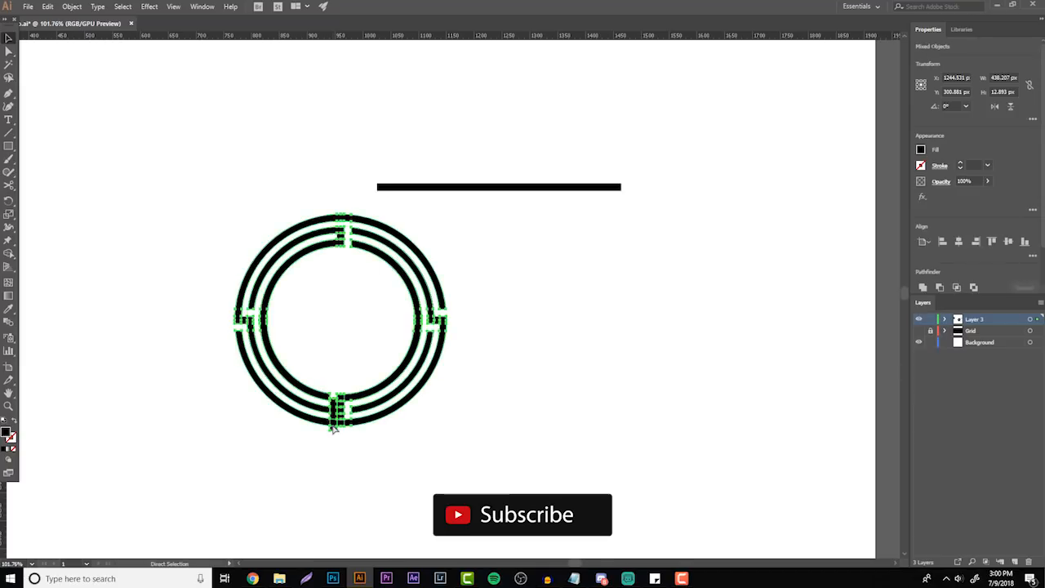
- Move the bottom bar's copy further left so its right edge lines up with the cut ends of the left-hand rings
click(9, 406)
drag(286, 408, 460, 405)
drag(574, 458, 665, 426)
key(v)
click(433, 418)
click(365, 281)
drag(365, 280, 308, 298)
- Cut the outer ring between the two bottom bars and trim the left bar to join the middle and outer rings, using Shape Builder
drag(450, 480, 227, 83)
key(shift+m)
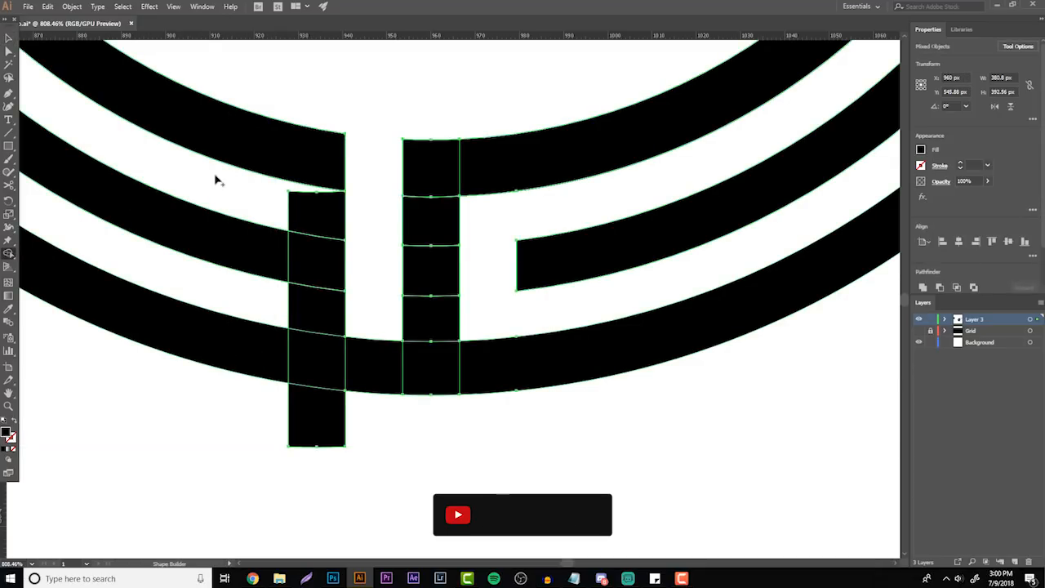
drag(381, 413, 336, 449)
key(v)
click(161, 446)
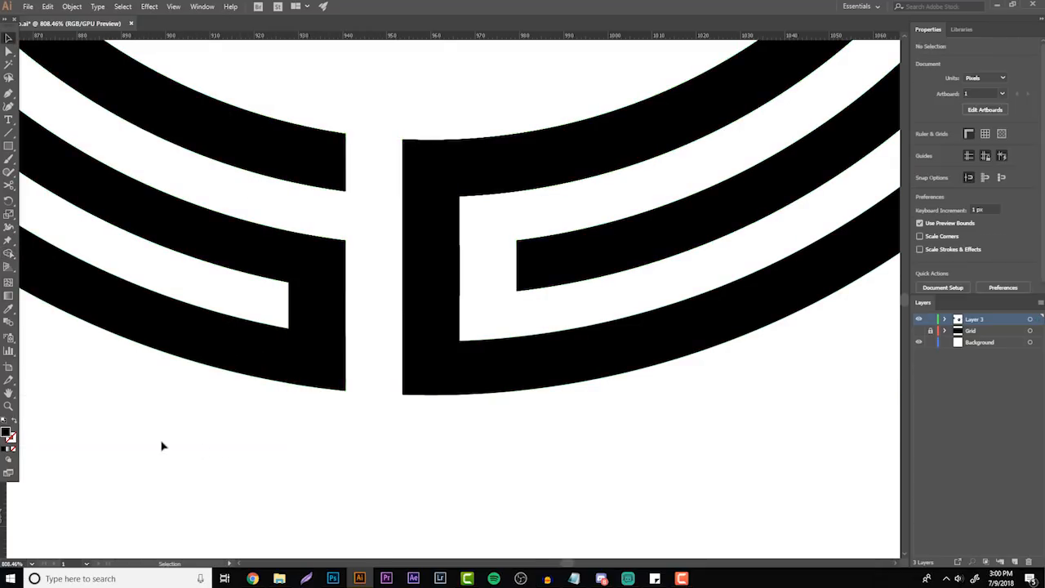
- Move the spare long bar up and to the left, away from the rings
click(9, 405)
drag(269, 293, 143, 288)
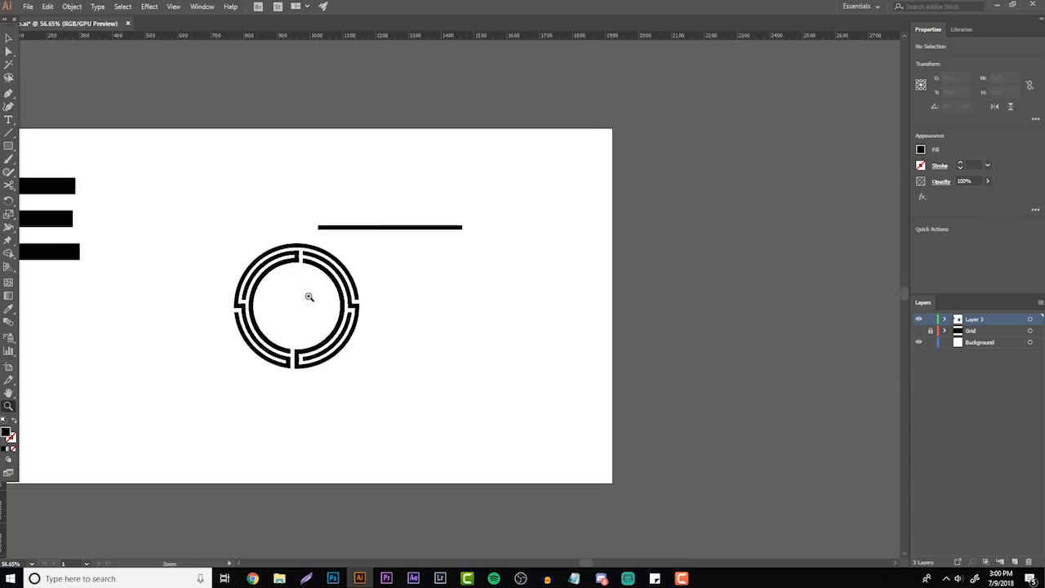
drag(307, 297, 356, 282)
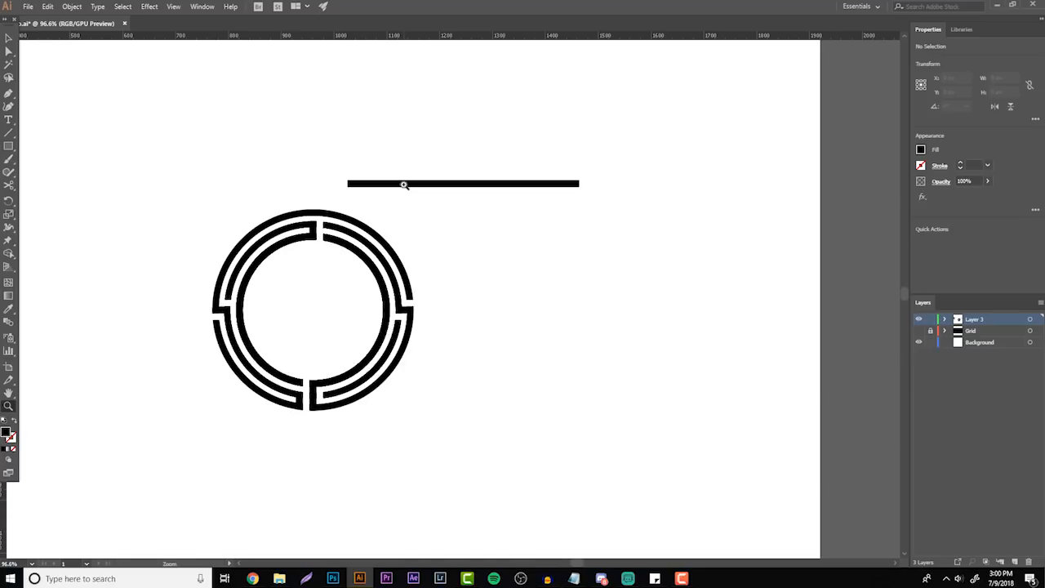
key(v)
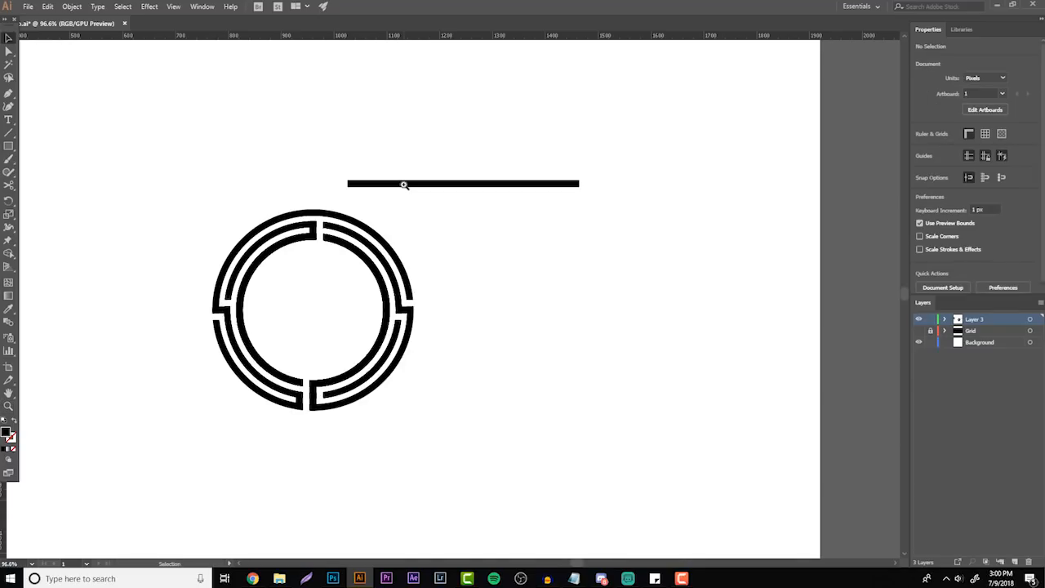
drag(403, 185, 228, 54)
- Shrink the whole ring design to about 185 px wide and move it to the artboard's upper left
click(171, 229)
drag(172, 229, 481, 468)
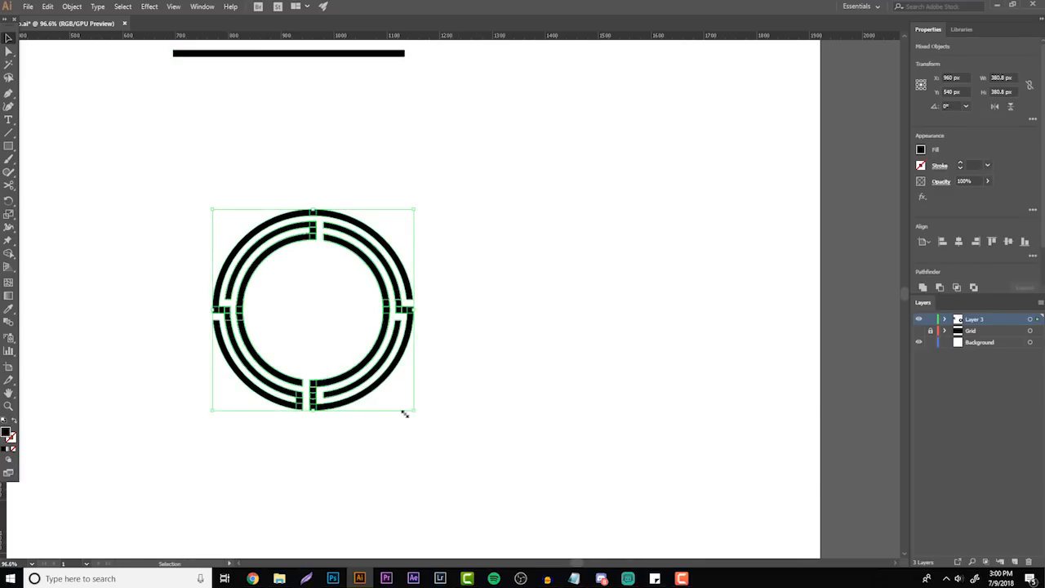
drag(343, 412, 154, 281)
drag(226, 277, 173, 227)
drag(256, 308, 81, 128)
key(a)
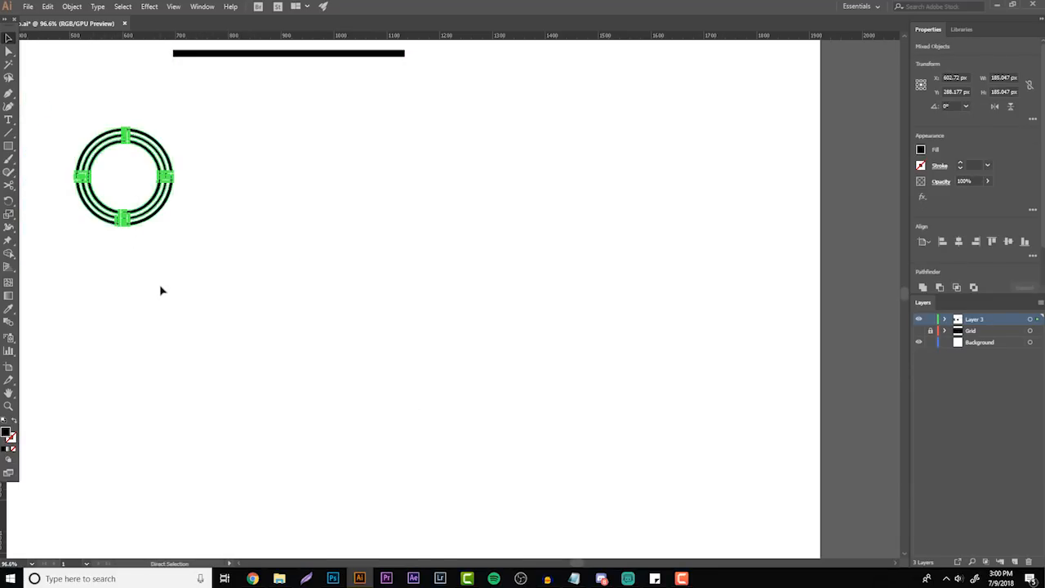
key(v)
- Duplicate the small ring design toward the lower right and enlarge the copy to about 581 px wide
drag(158, 212, 375, 400)
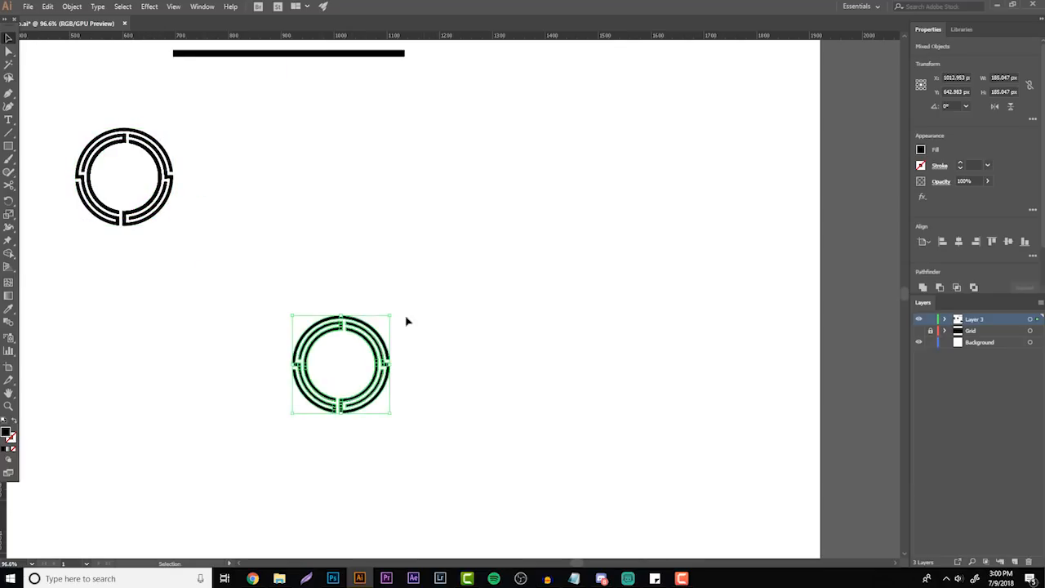
drag(390, 315, 508, 210)
click(493, 247)
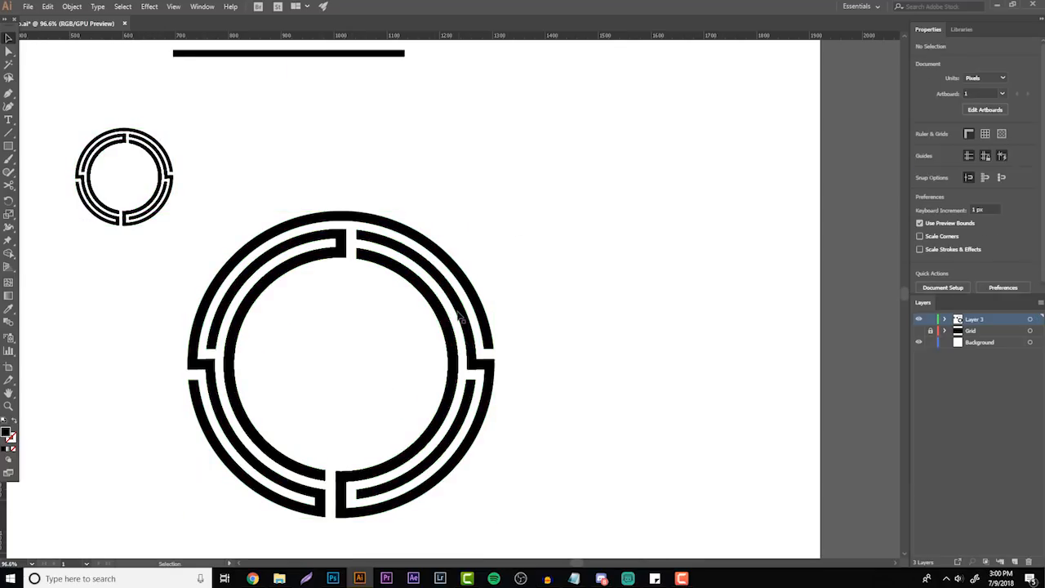
- Move the enlarged copy's top connecting bar to the right side of the gap and lengthen it past the inner ring
click(349, 247)
click(9, 406)
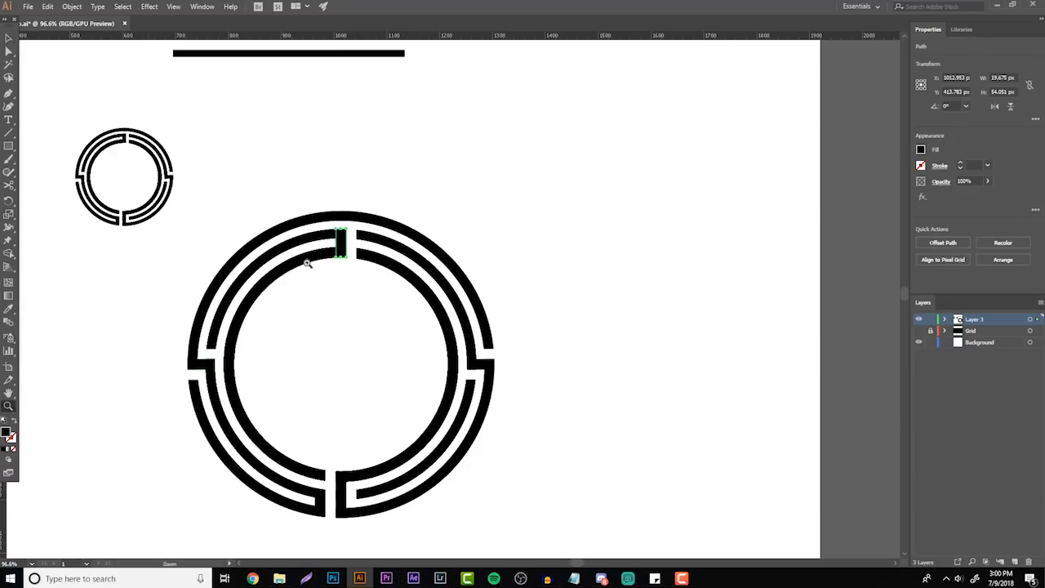
drag(347, 249, 564, 176)
key(v)
drag(293, 240, 381, 243)
drag(386, 303, 387, 344)
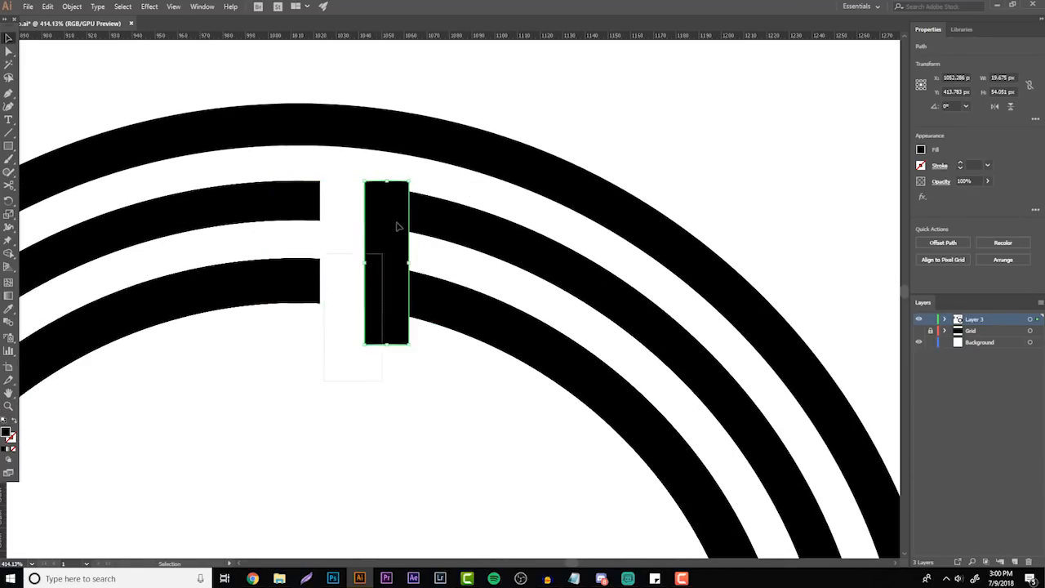
- Trim the moved bar's ends above the middle ring and below the inner ring with Shape Builder
key(ctrl+a)
key(shift+m)
alt+click(385, 184)
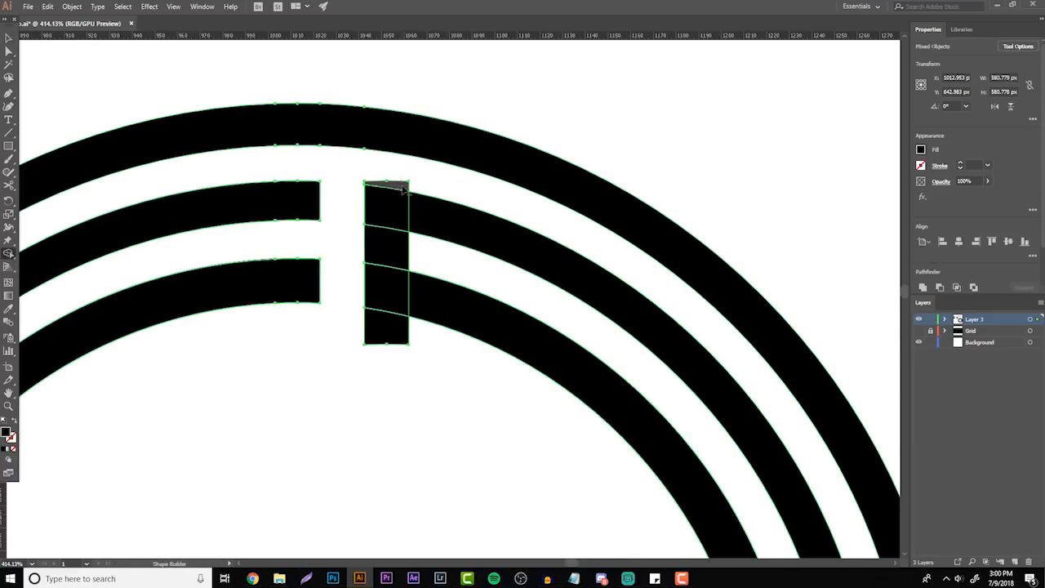
alt+click(385, 331)
key(v)
click(377, 346)
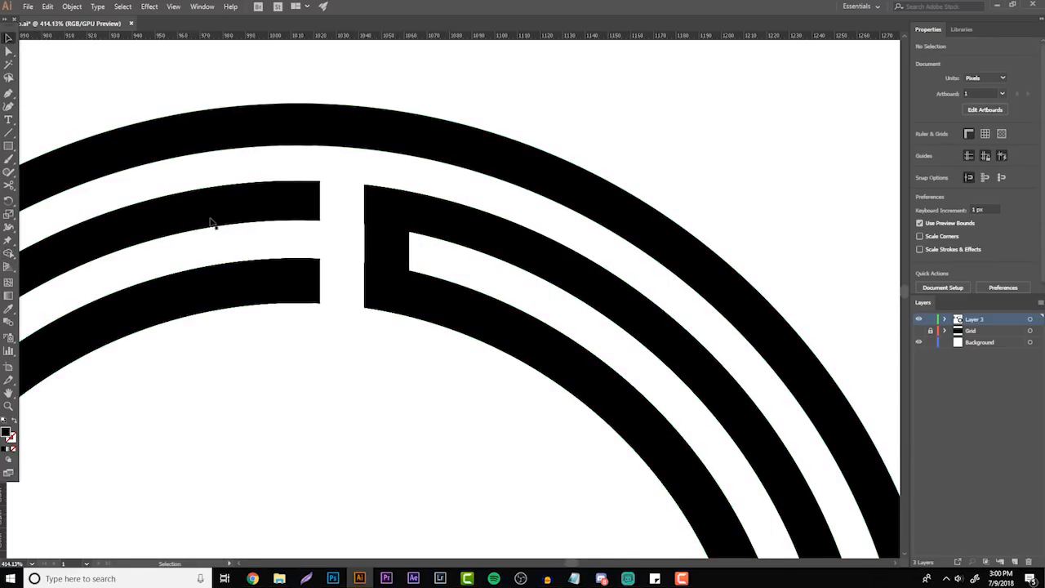
- Draw a rectangle of about 19.7 × 68.3 px across the middle and inner rings' ends on the top gap's left side
click(9, 146)
drag(364, 234, 307, 291)
key(v)
- Trim the new rectangle's protruding ends with Shape Builder so it joins only the middle and inner rings
key(ctrl+a)
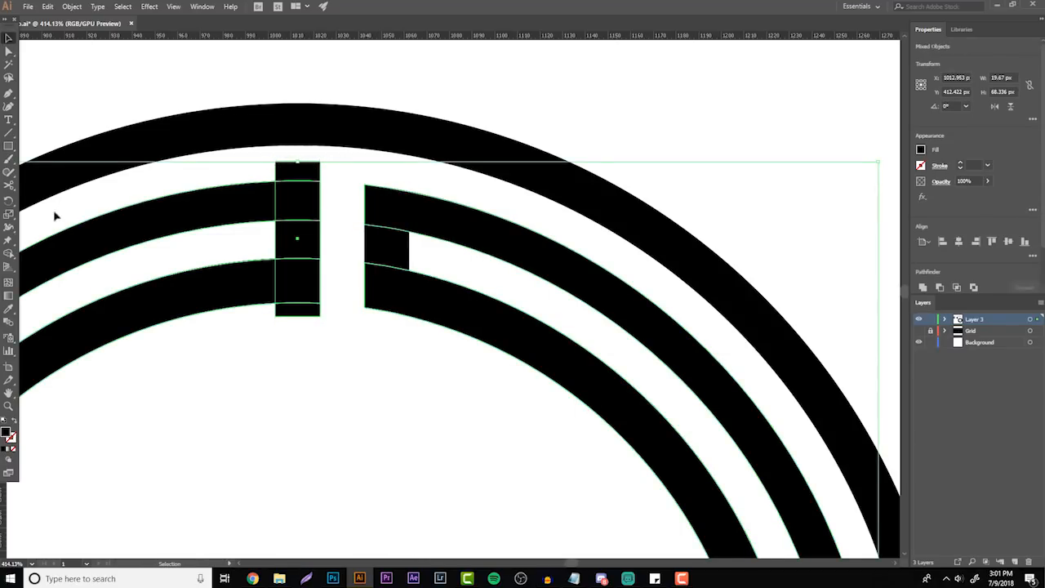
click(9, 254)
alt+click(317, 171)
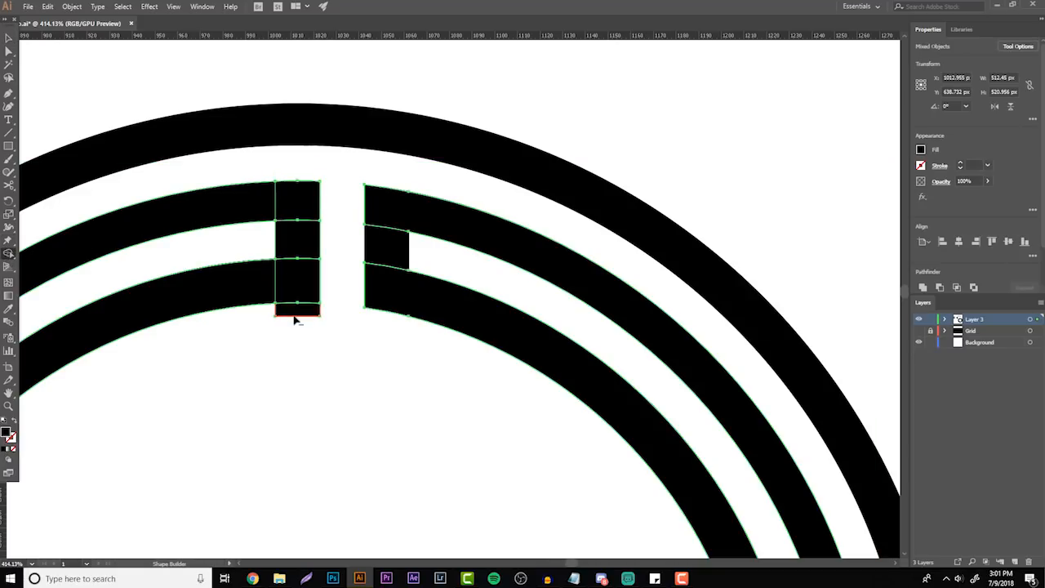
alt+click(296, 315)
key(v)
click(303, 366)
- Delete the enlarged copy of the ring design with all its remaining pieces
click(9, 406)
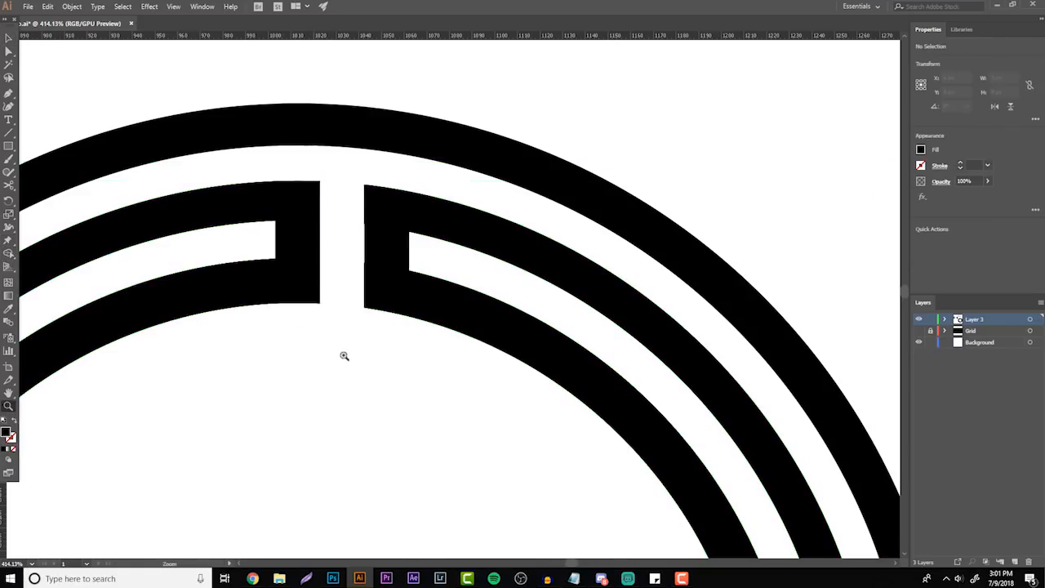
drag(335, 328, 163, 315)
drag(270, 314, 156, 315)
drag(225, 196, 367, 237)
key(v)
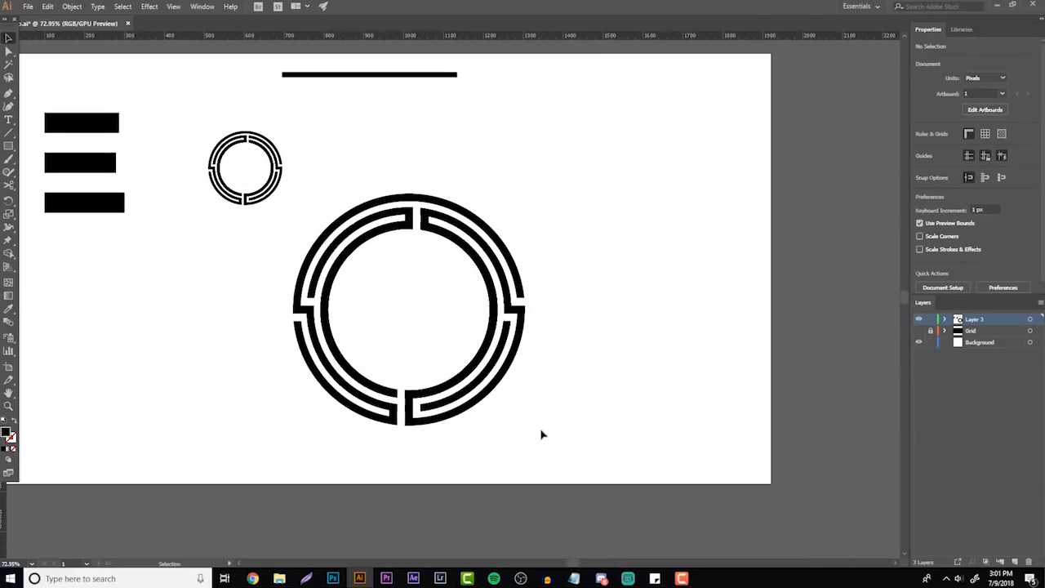
drag(541, 428, 352, 161)
key(Delete)
drag(395, 372, 314, 323)
key(Delete)
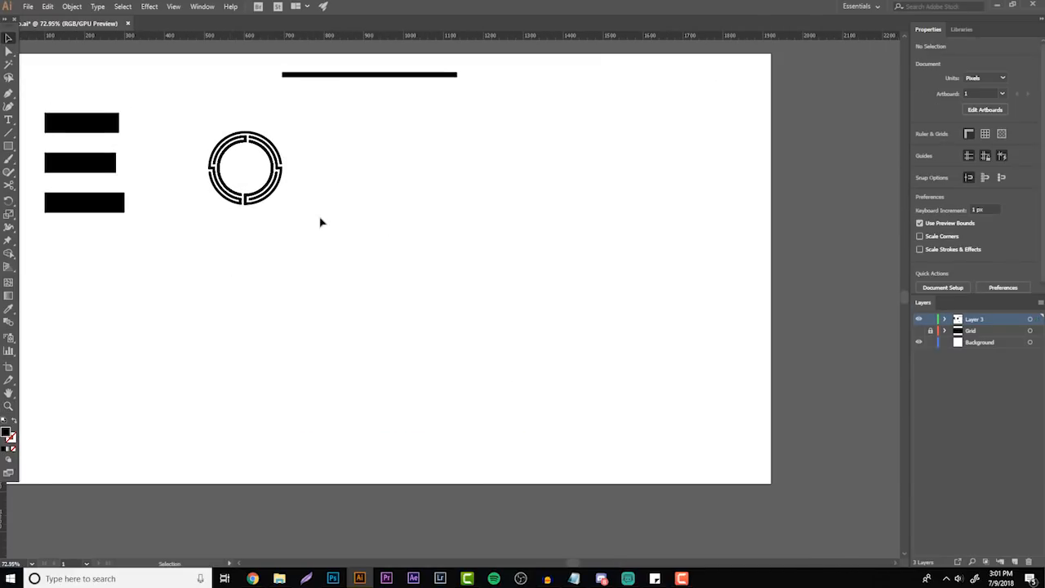
- Enlarge the remaining ring design to about 535 px wide and group its pieces
drag(325, 243, 181, 78)
drag(283, 206, 477, 417)
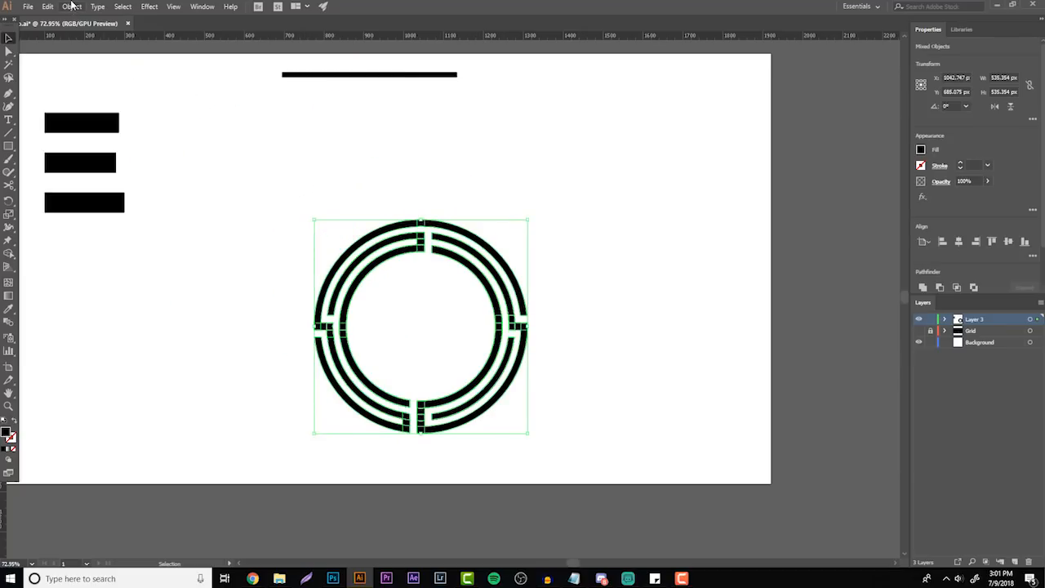
click(72, 7)
click(85, 46)
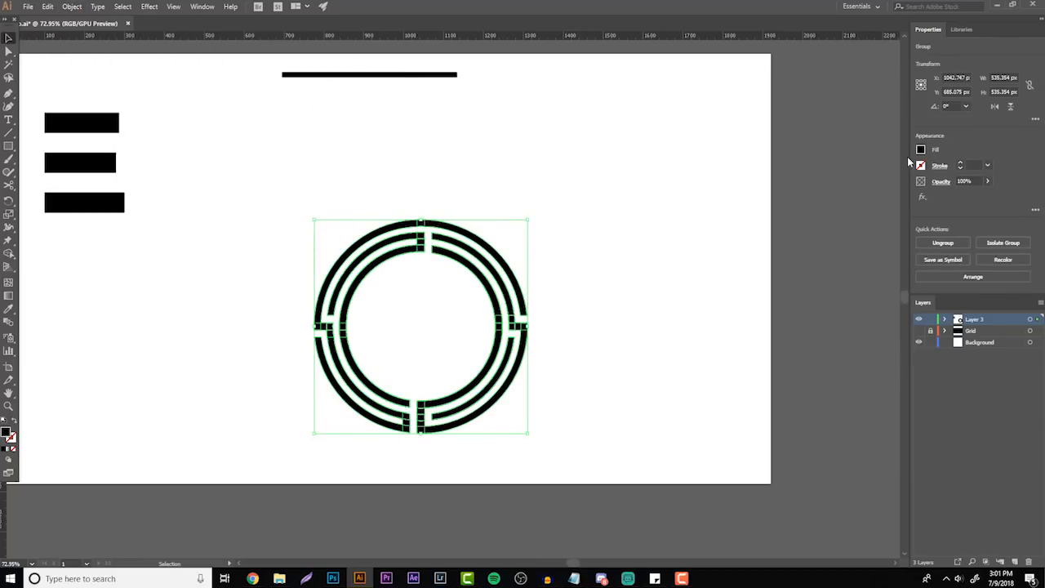
- Center the grouped ring design horizontally and vertically on the artboard using Align
click(202, 6)
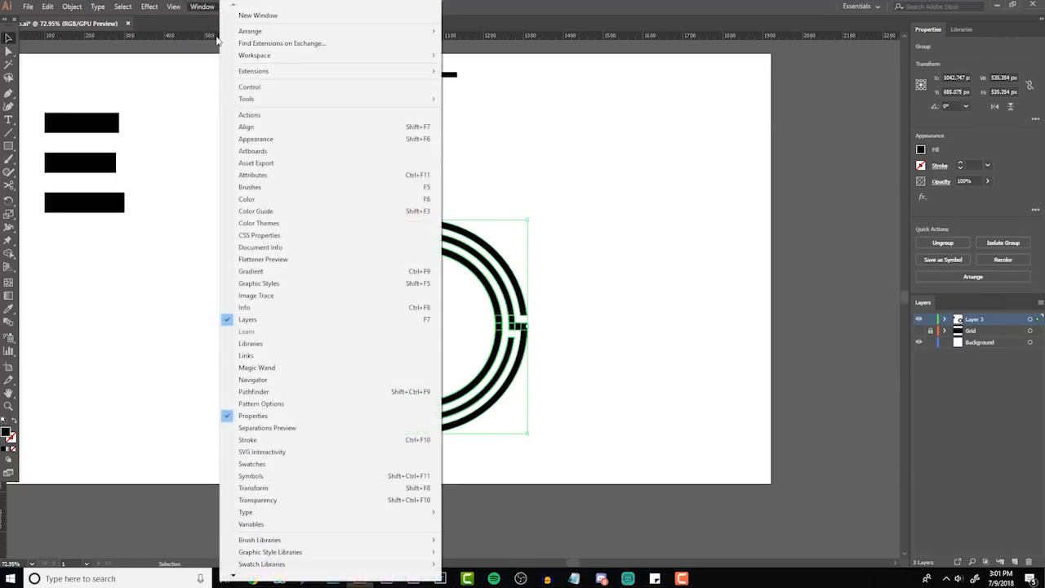
click(270, 128)
click(831, 151)
click(897, 154)
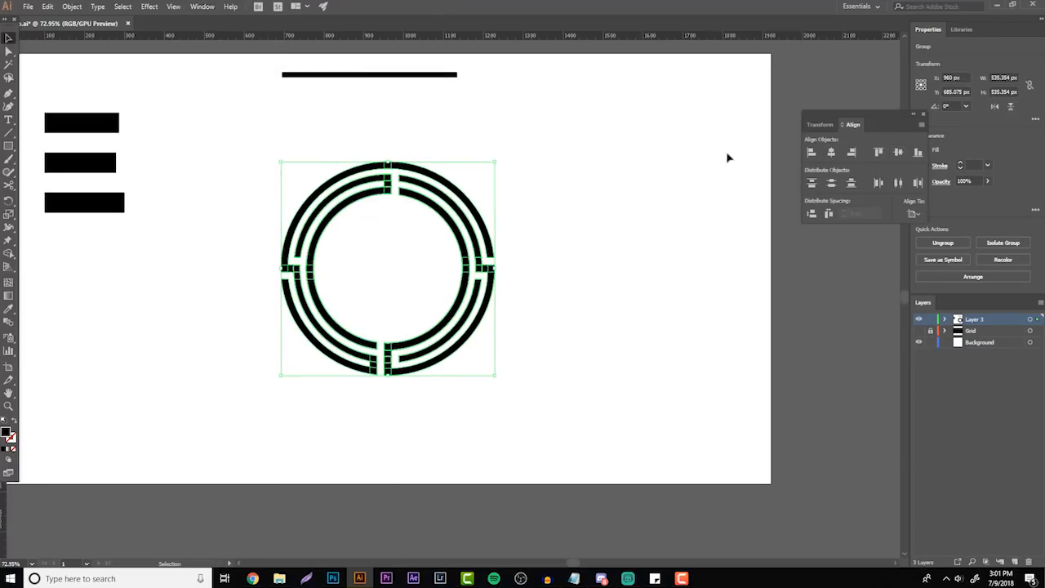
click(728, 159)
- Delete the three black blocks left of the rings and the spare long bar above them
drag(131, 216, 95, 76)
key(Delete)
click(343, 75)
key(Delete)
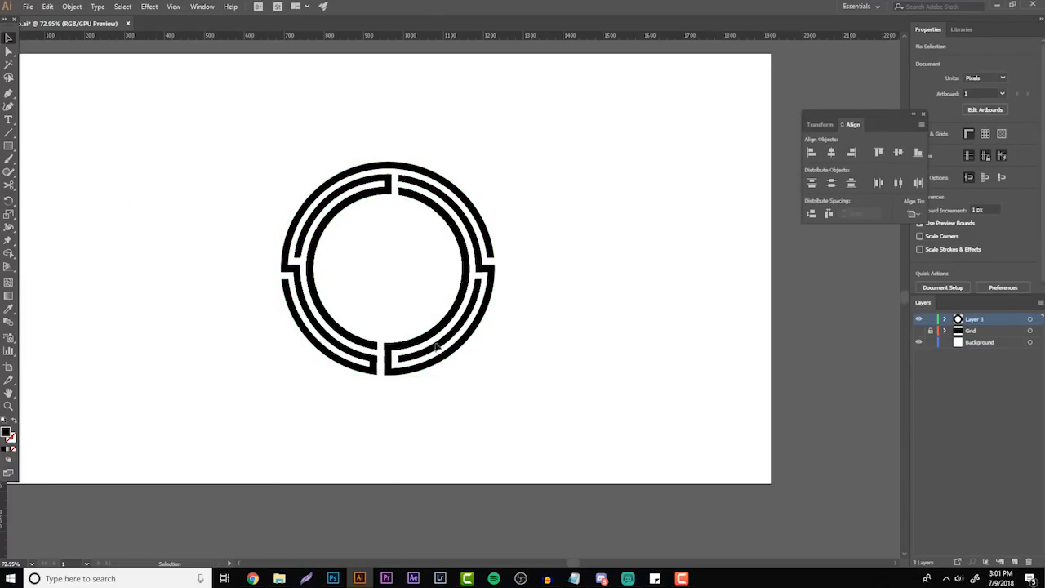
- Shrink the ring group to about 360 px wide and place a duplicate beside it at the same height
click(460, 330)
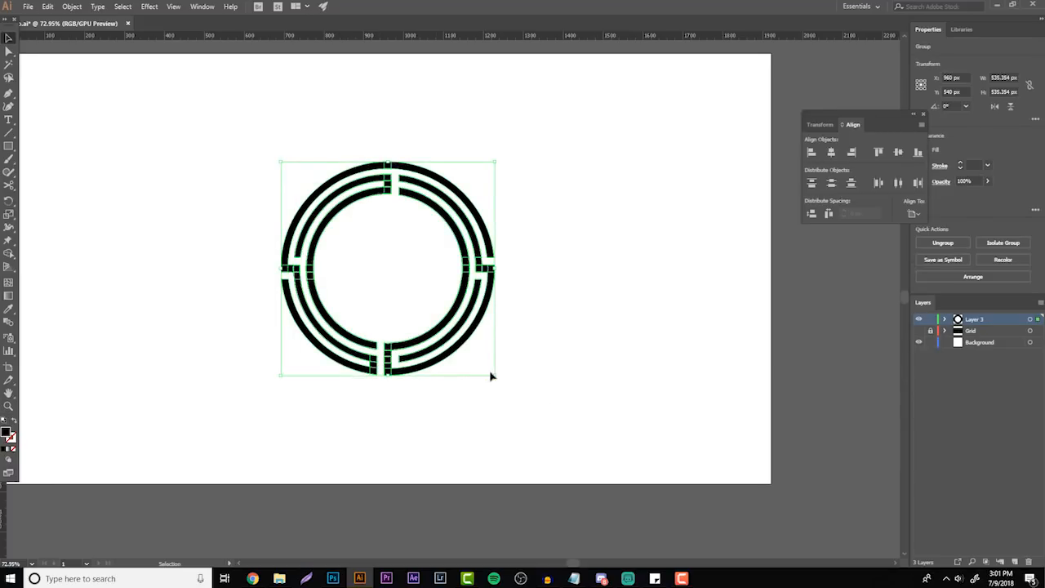
drag(492, 373, 458, 350)
drag(394, 333, 476, 310)
click(362, 362)
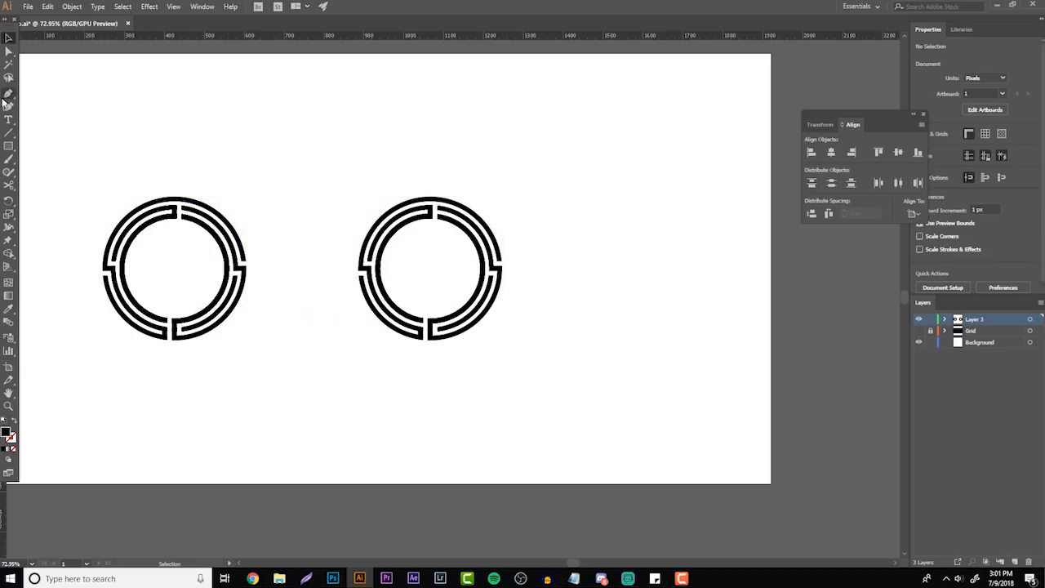
click(8, 147)
drag(197, 126, 204, 129)
key(v)
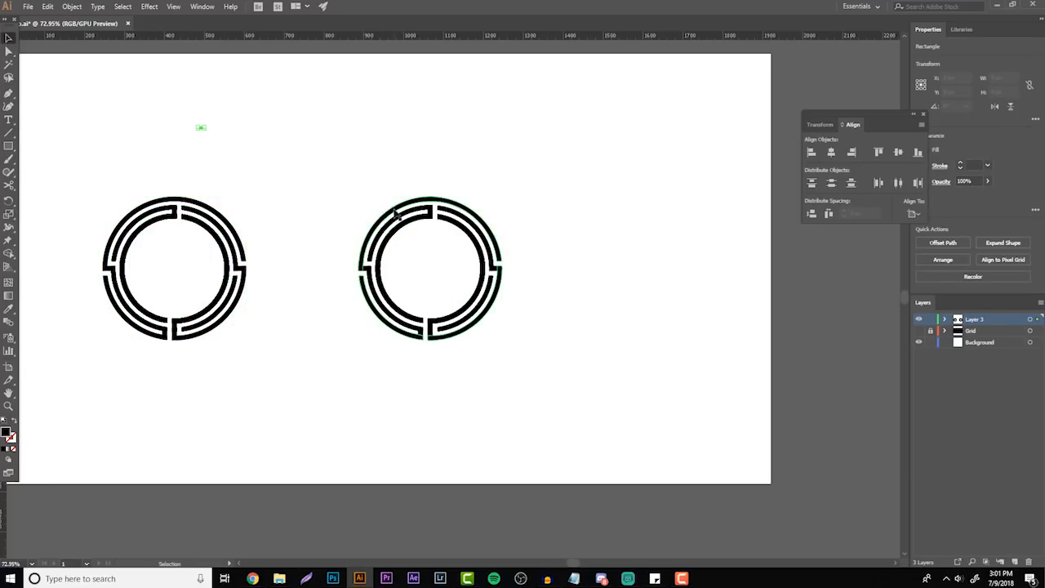
- Close the Align controls and change the fill of the right-hand ring copy to white
click(395, 211)
click(923, 116)
click(920, 151)
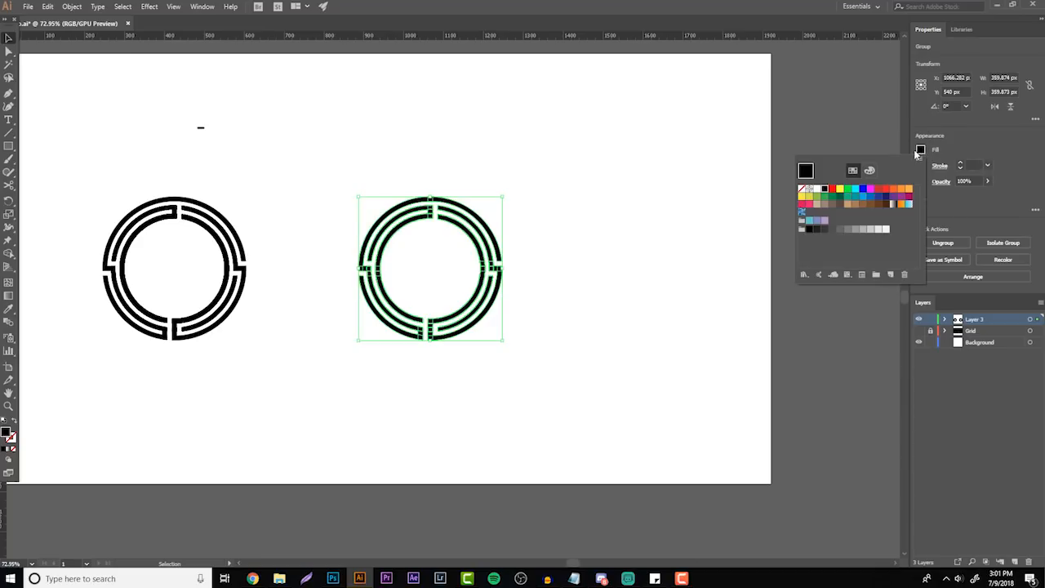
click(810, 190)
click(655, 184)
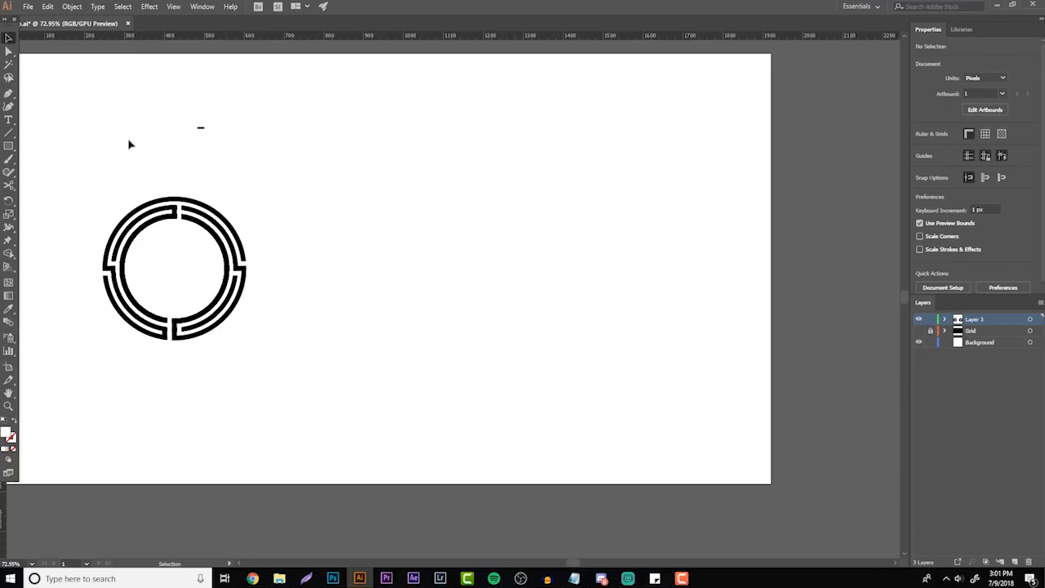
- Draw a rectangle of about 812 x 470 px over the white ring copy and fill it black
click(8, 146)
drag(291, 167, 615, 354)
click(919, 152)
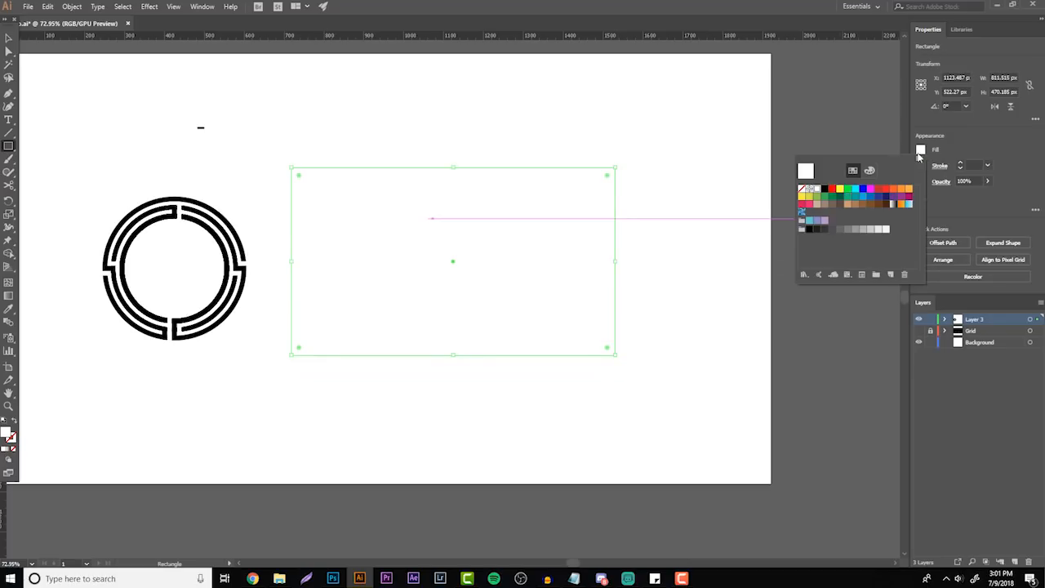
click(825, 188)
key(Escape)
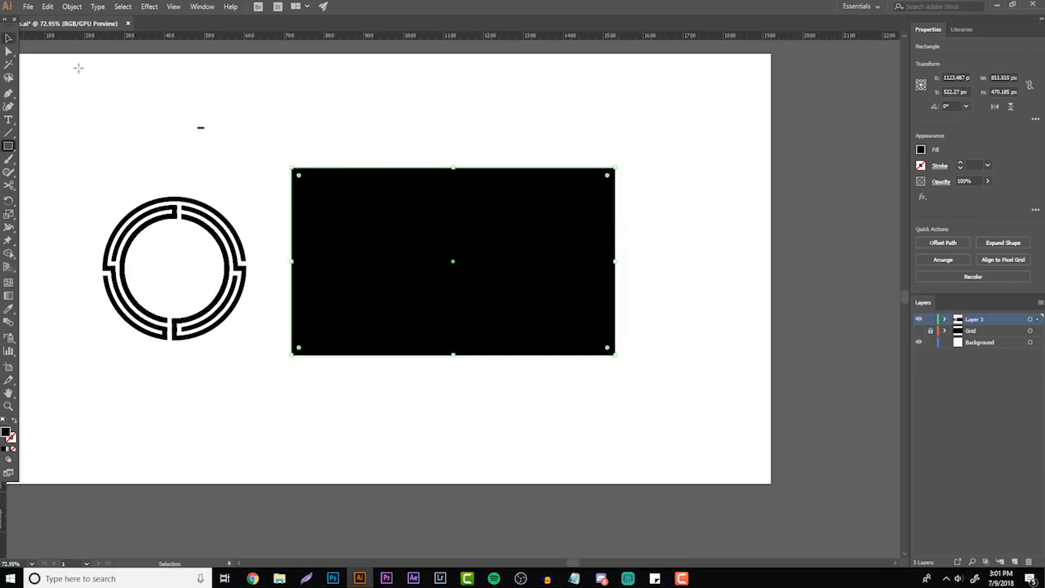
- Expand Layer 3 and reorder its objects so the white ring group lies above the large black rectangle
click(944, 319)
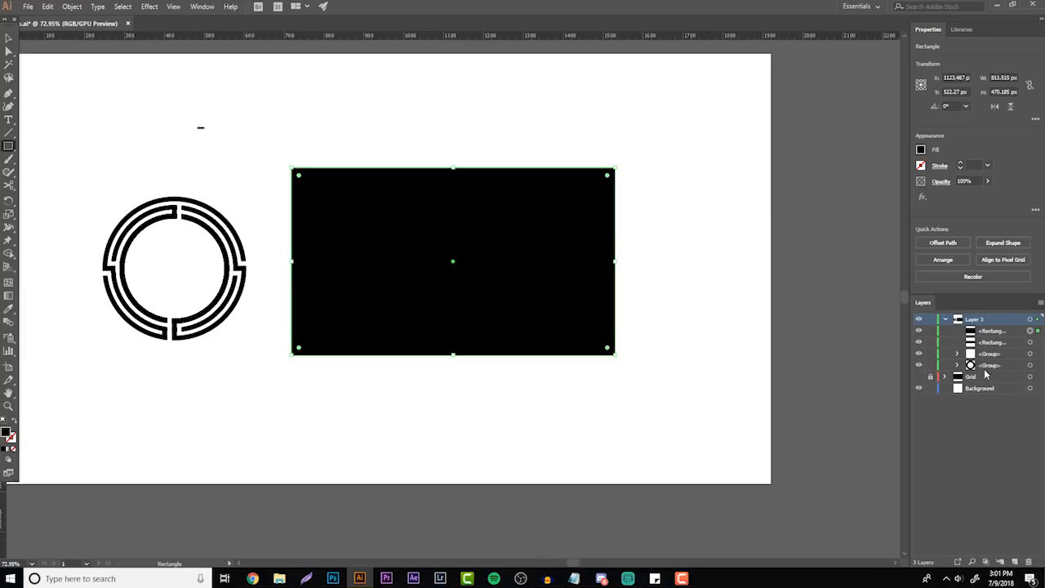
drag(986, 355, 985, 339)
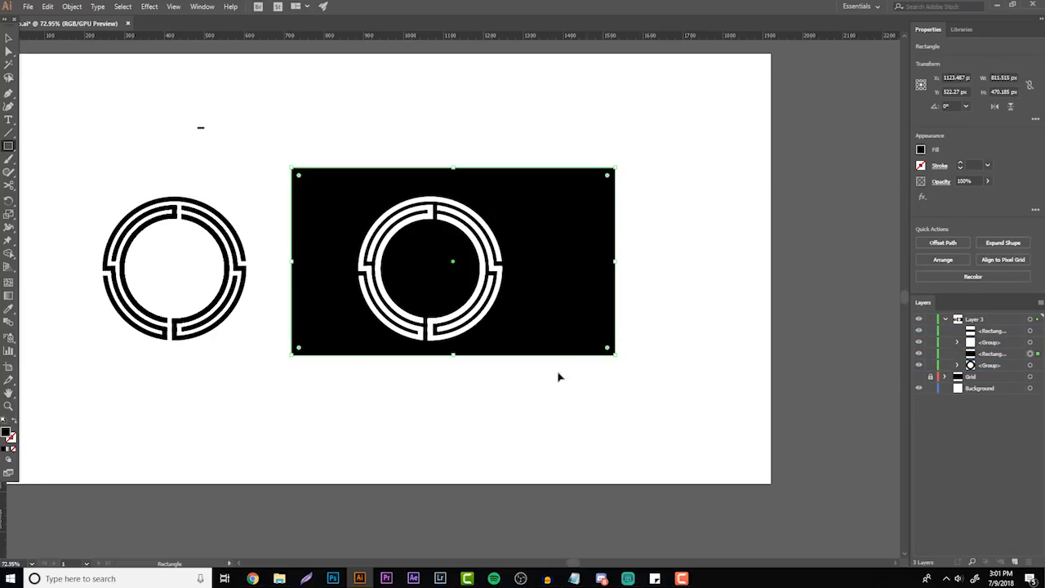
key(v)
drag(552, 315, 529, 319)
drag(270, 265, 357, 237)
click(266, 324)
click(8, 405)
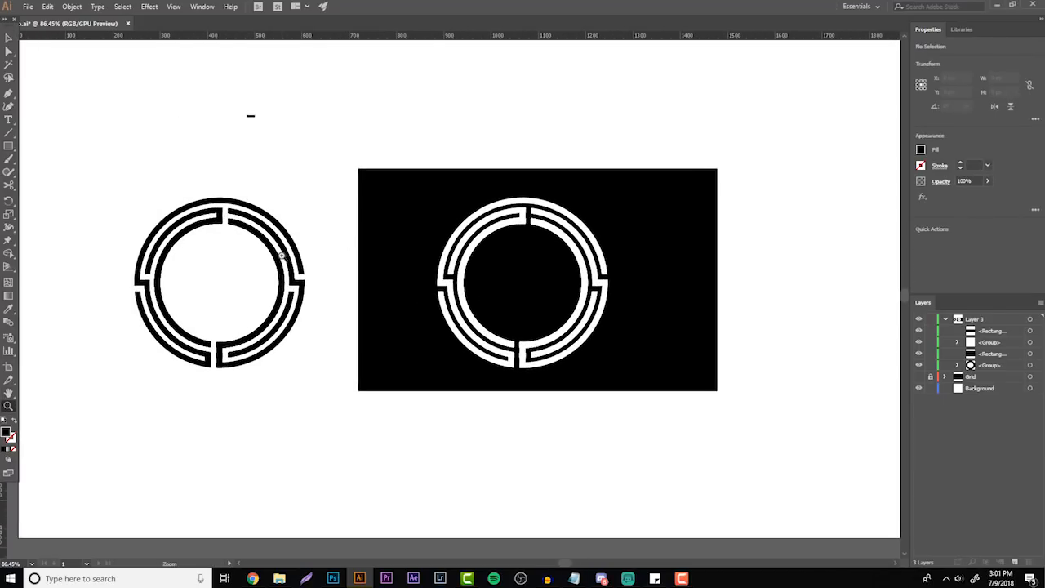
- Open V1.ai to examine its black and white logo variants, and return to the ring document
click(27, 7)
click(33, 36)
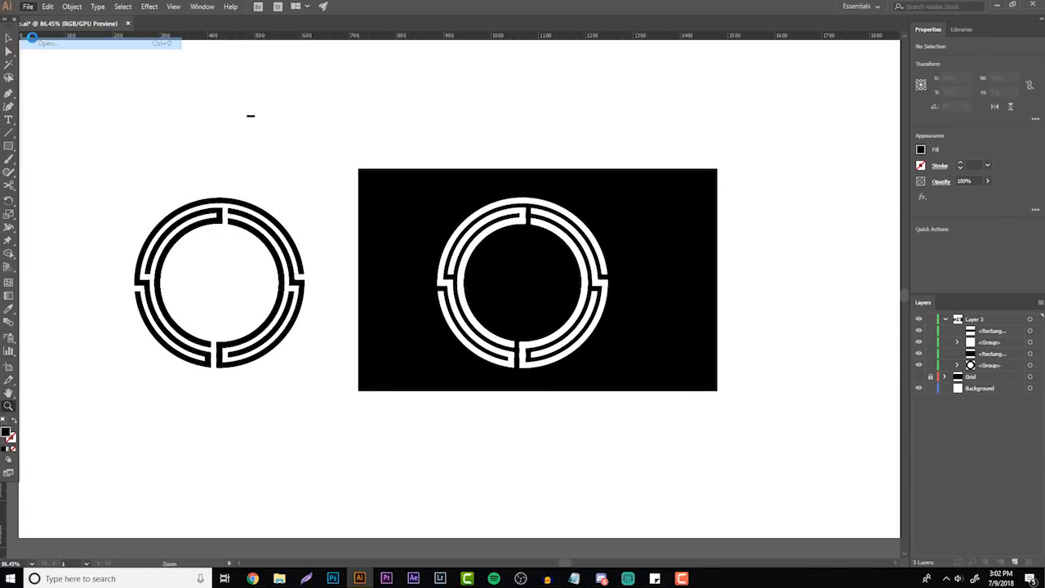
text(v1)
key(Return)
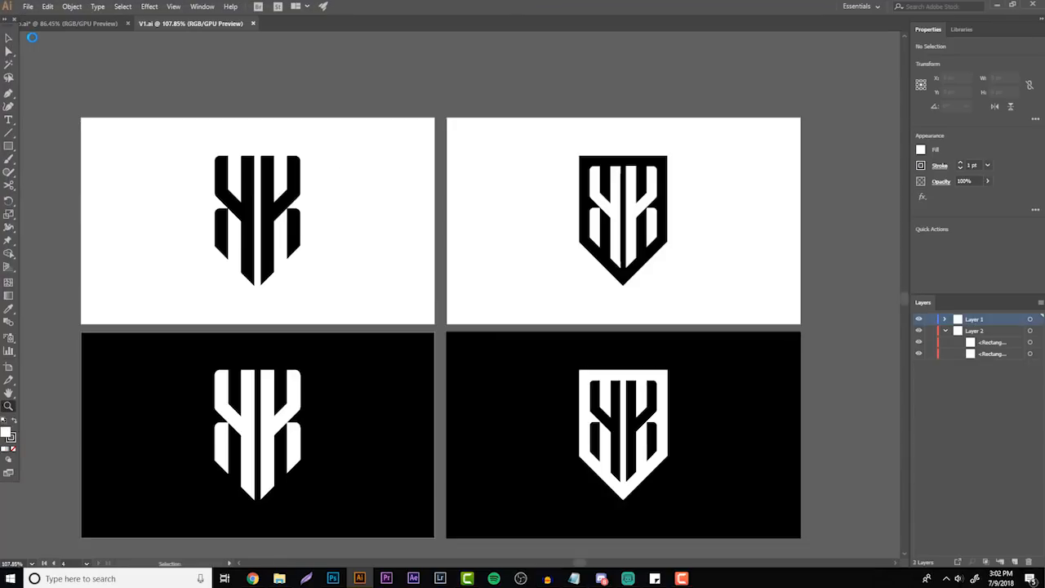
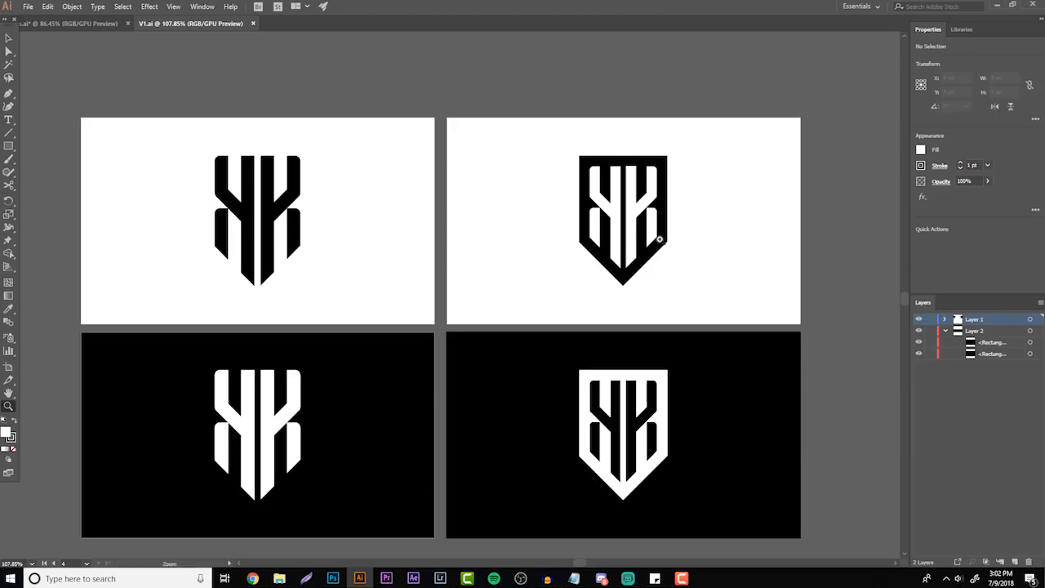
click(58, 23)
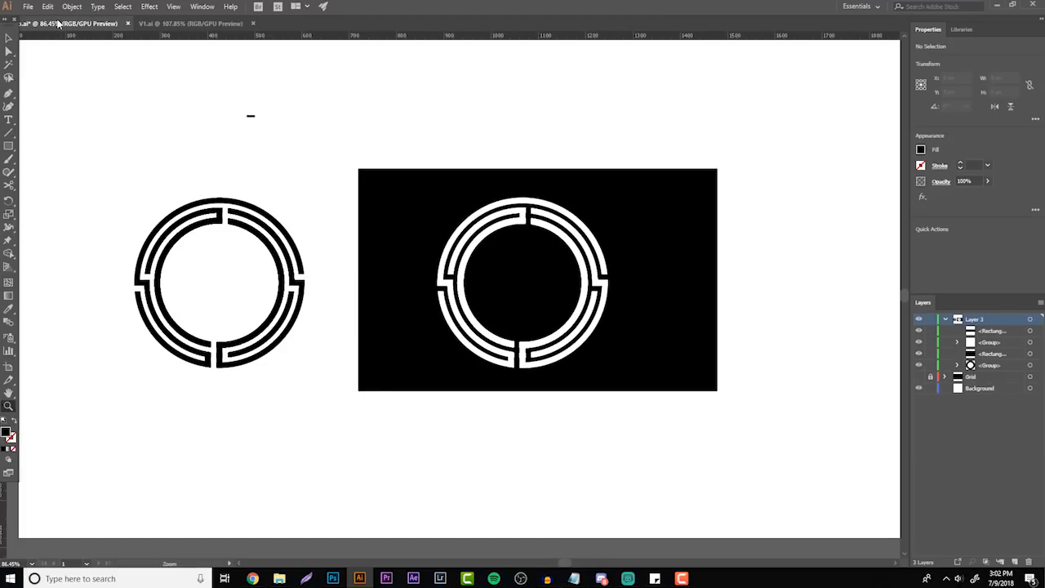
- Delete the large black rectangle, the small bar above the rings and the white ring copy
key(v)
click(602, 221)
key(Delete)
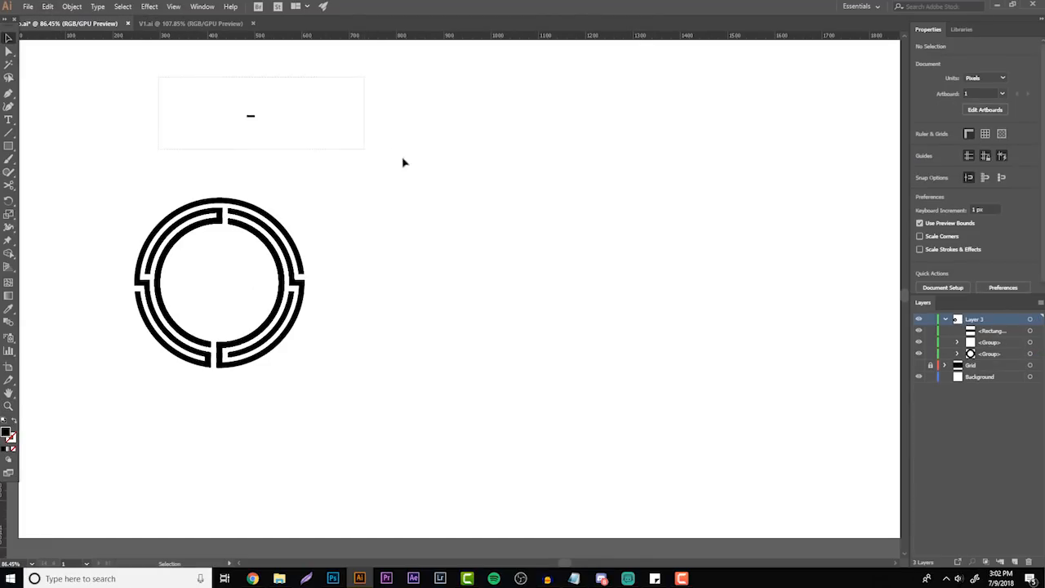
drag(431, 154, 792, 455)
key(Delete)
- Enlarge the remaining ring design to about 596 px wide and combine its pieces with Pathfinder Merge
drag(549, 455, 90, 124)
drag(300, 200, 361, 142)
click(202, 7)
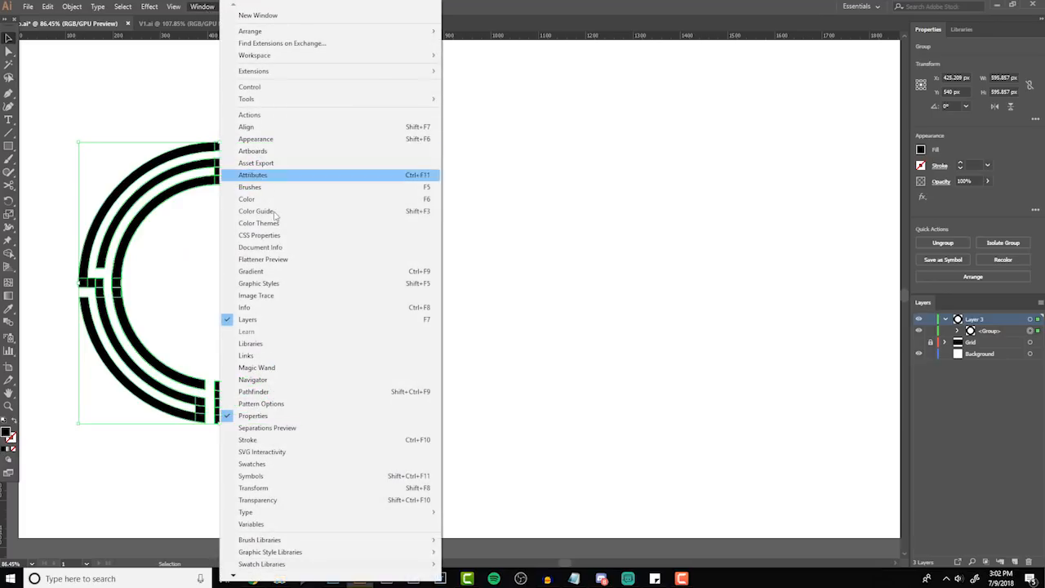
click(270, 389)
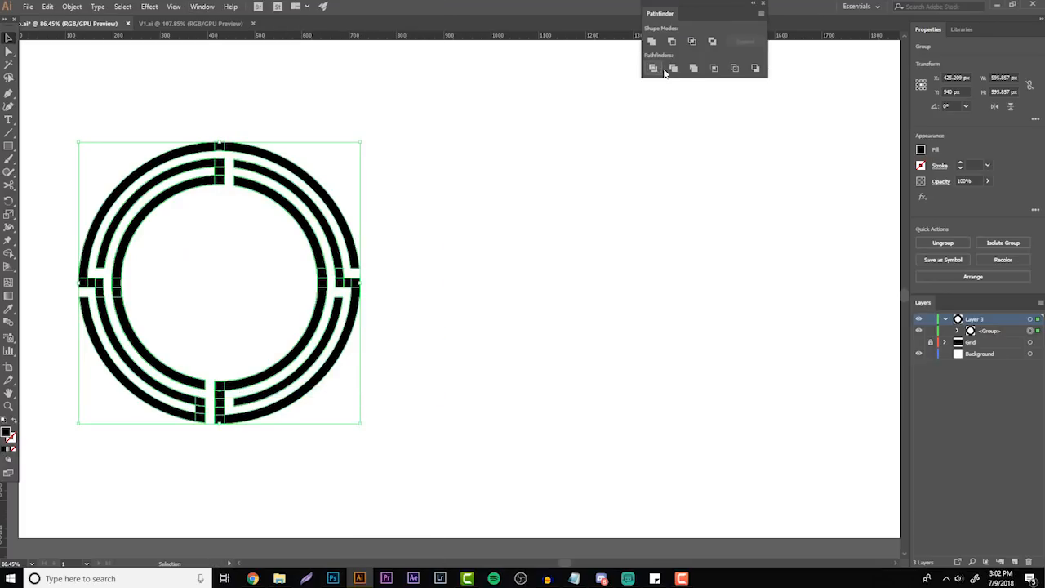
click(693, 69)
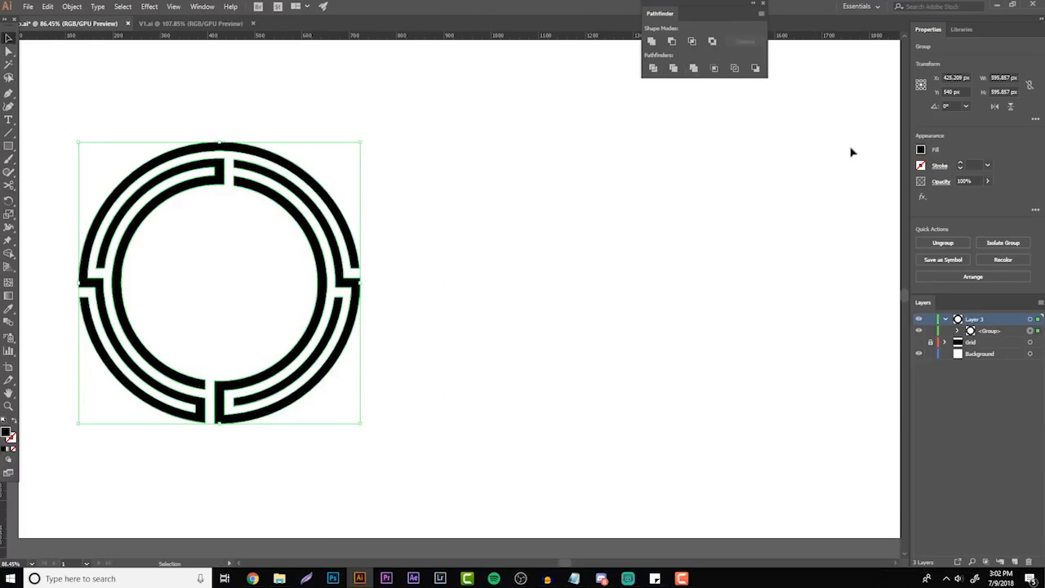
- Center the merged ring design horizontally on the artboard using Align and deselect it
click(203, 7)
click(245, 124)
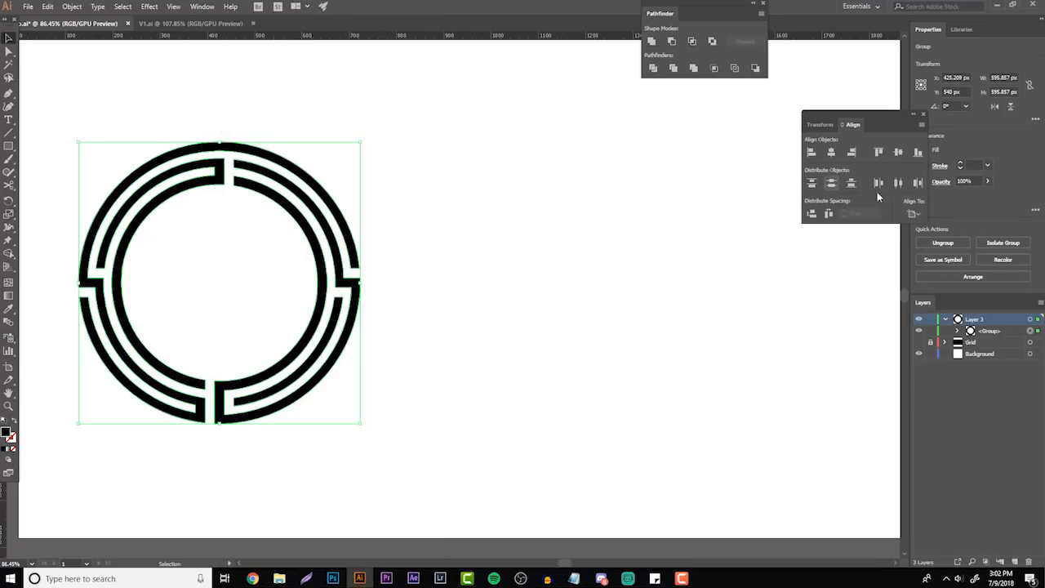
click(831, 152)
click(734, 201)
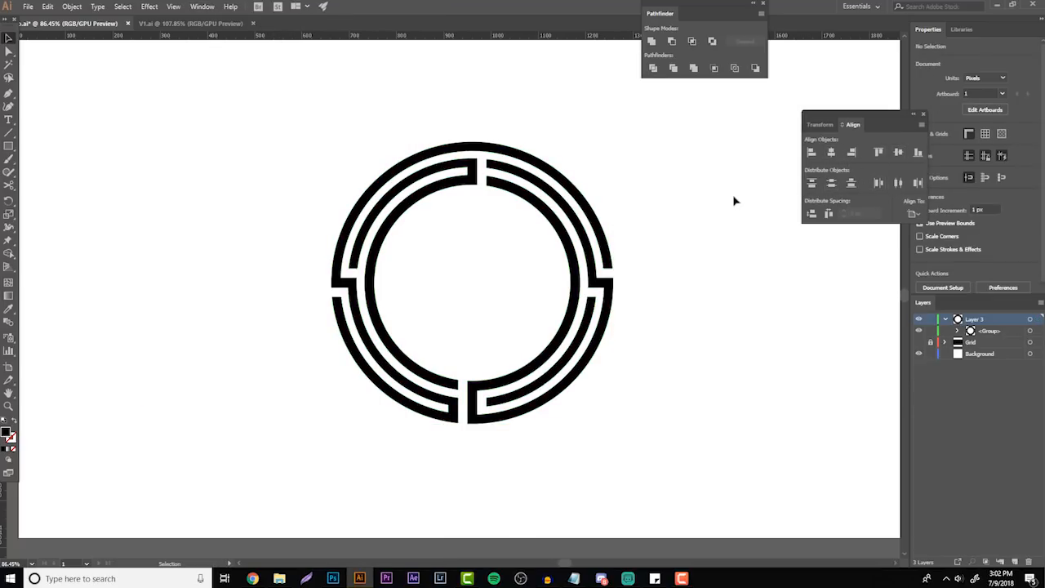